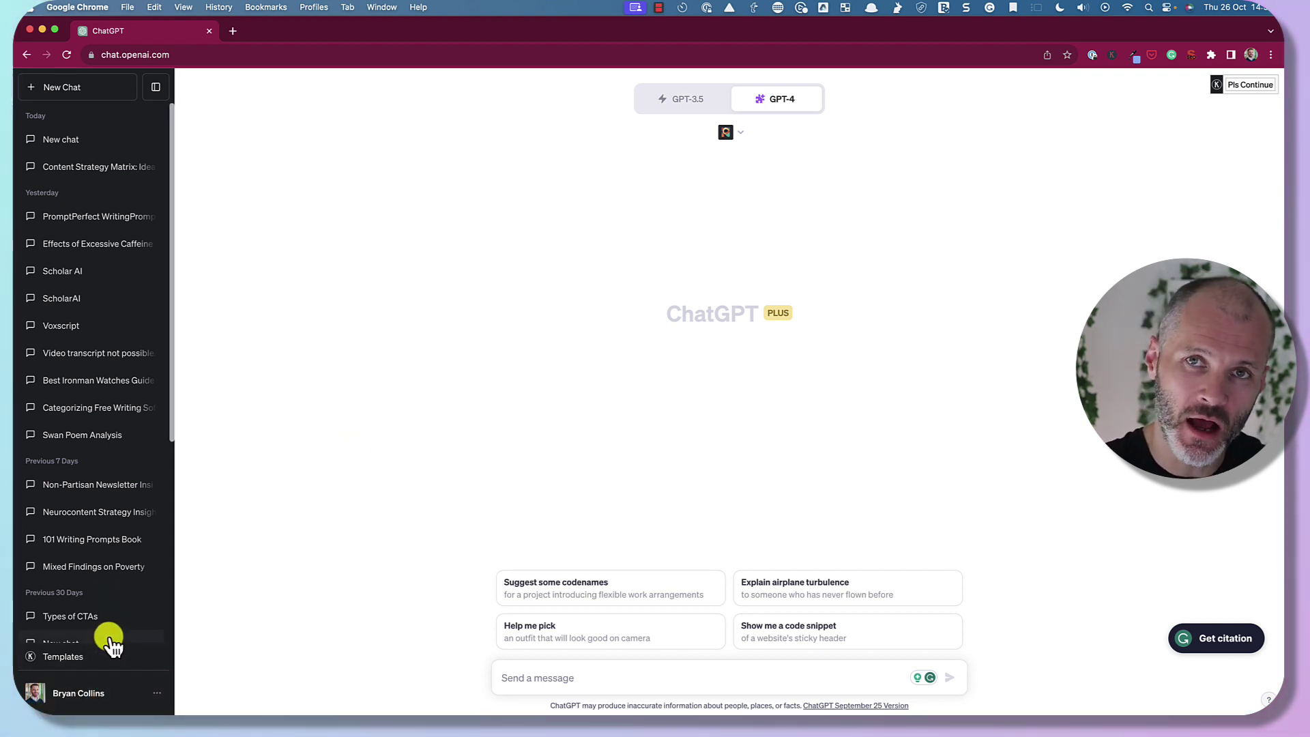
Check the beta features, including plugins, in the account settings.
{"action": "left_click", "coordinate": [74, 696]}
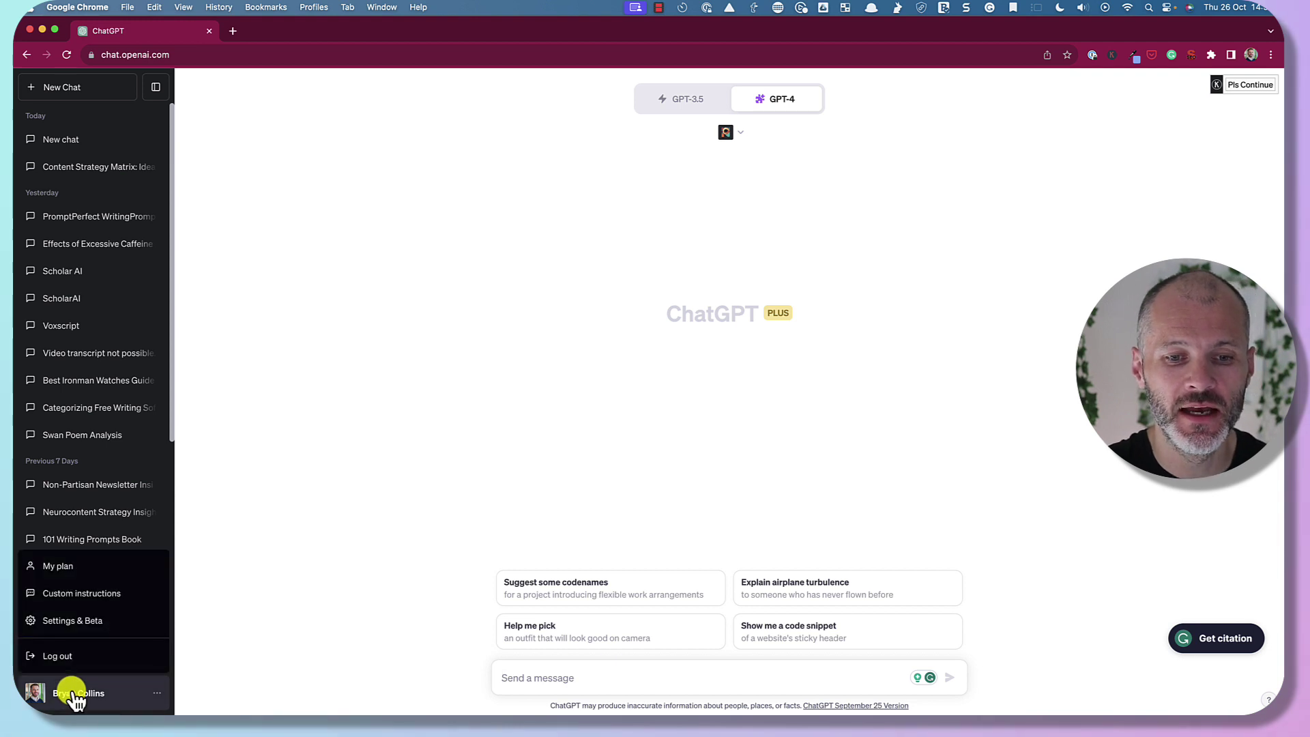
{"action": "left_click", "coordinate": [96, 622]}
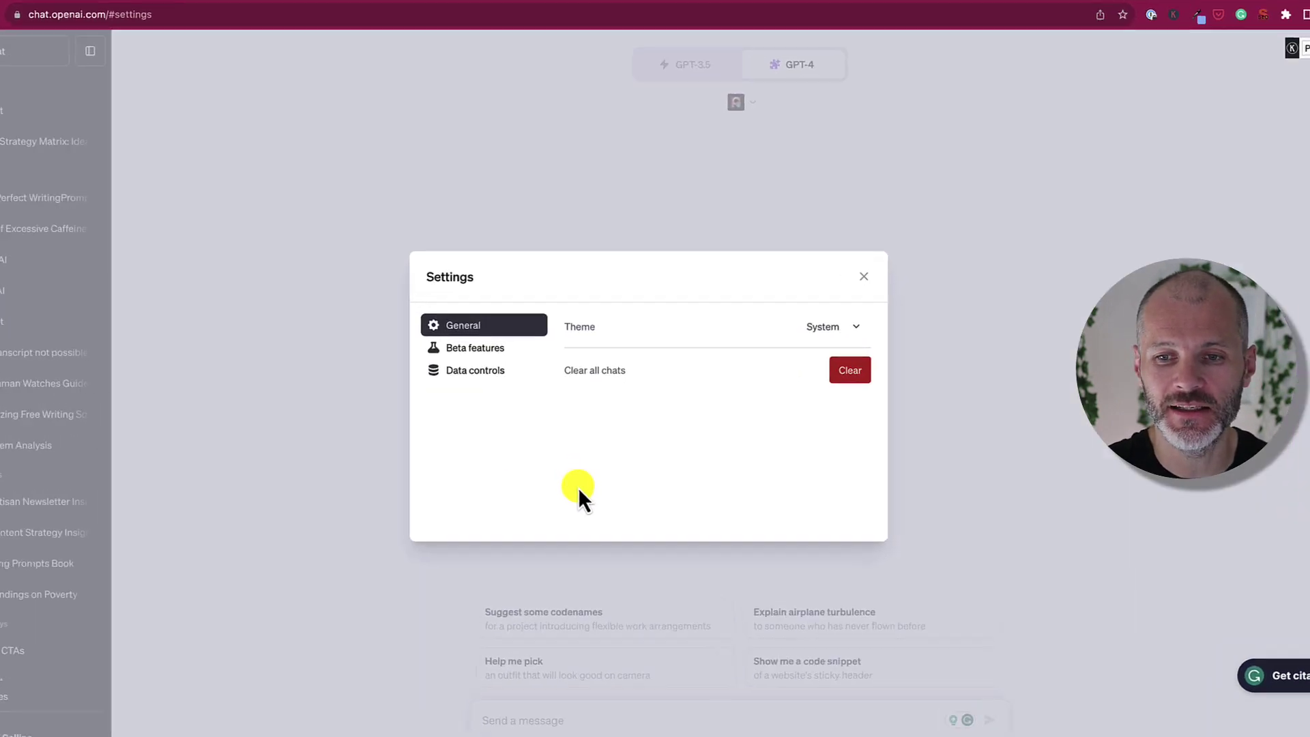
{"action": "left_click", "coordinate": [408, 347]}
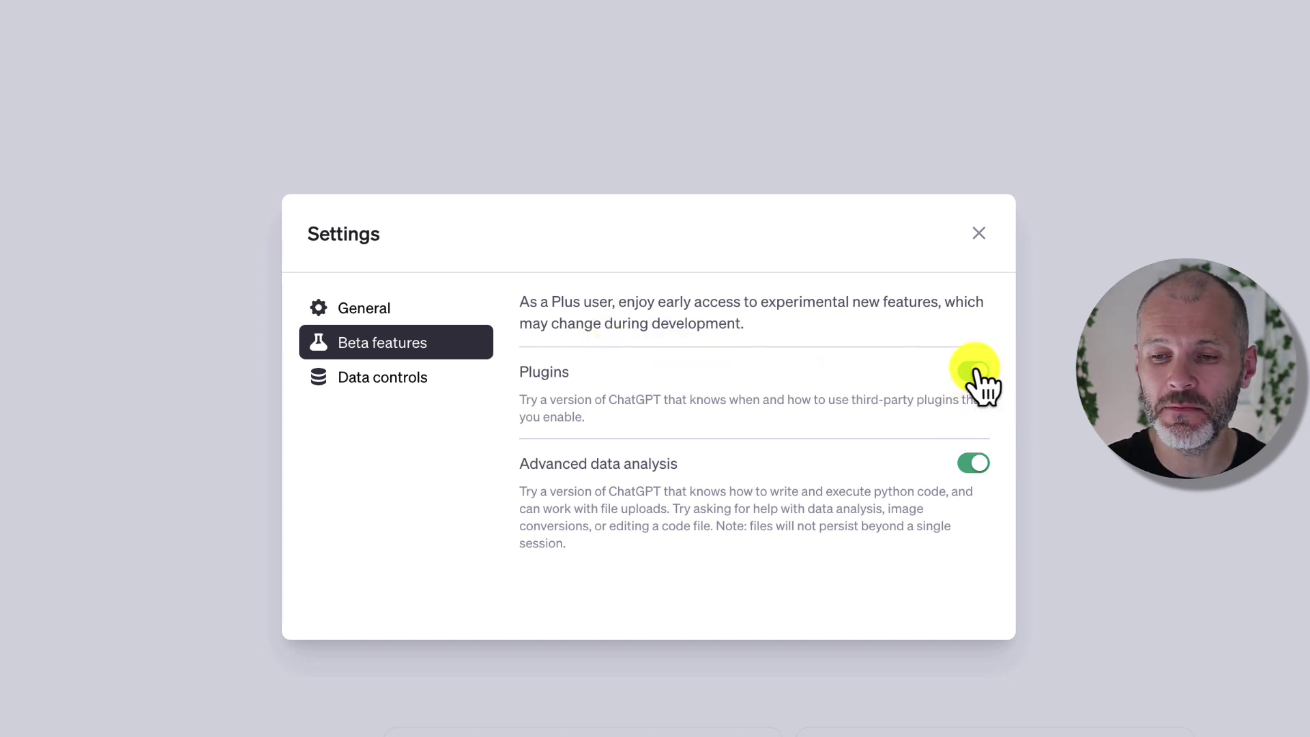
{"action": "left_click", "coordinate": [1075, 294]}
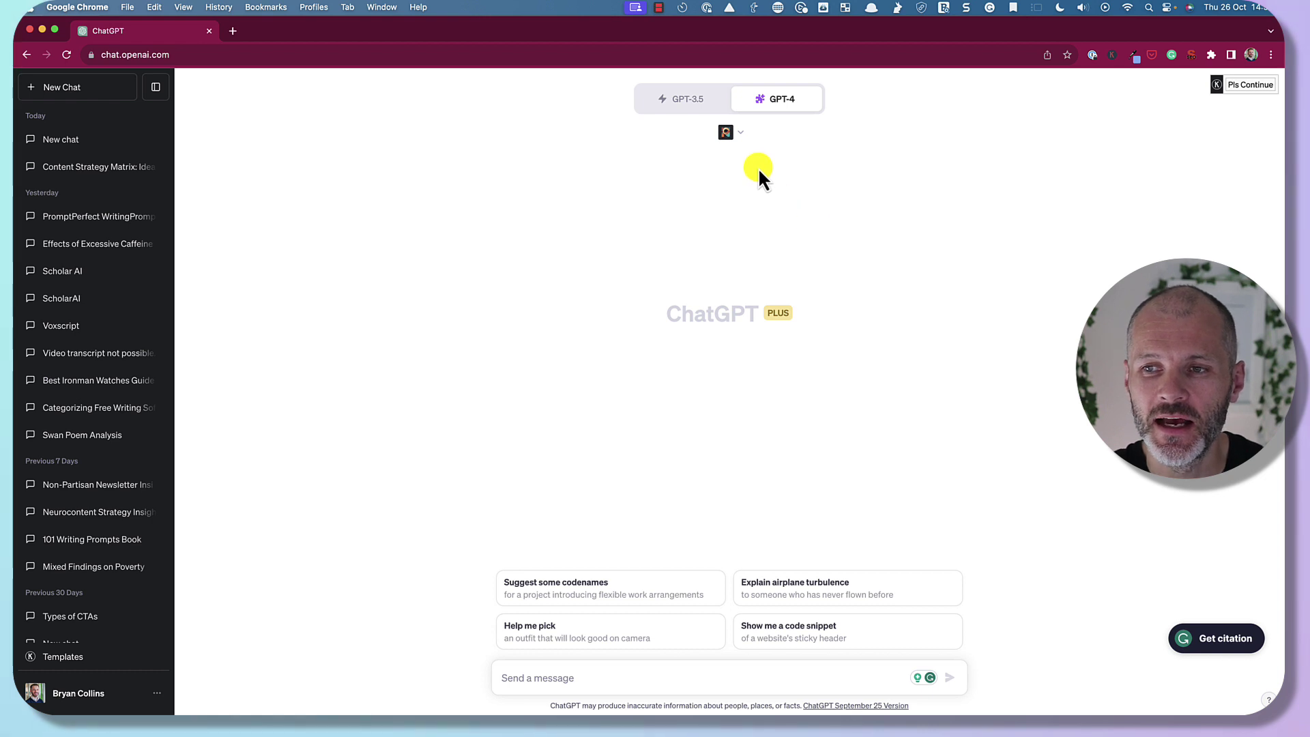
Browse the plugin store's New and All listings and begin a plugin search.
{"action": "left_click", "coordinate": [736, 133]}
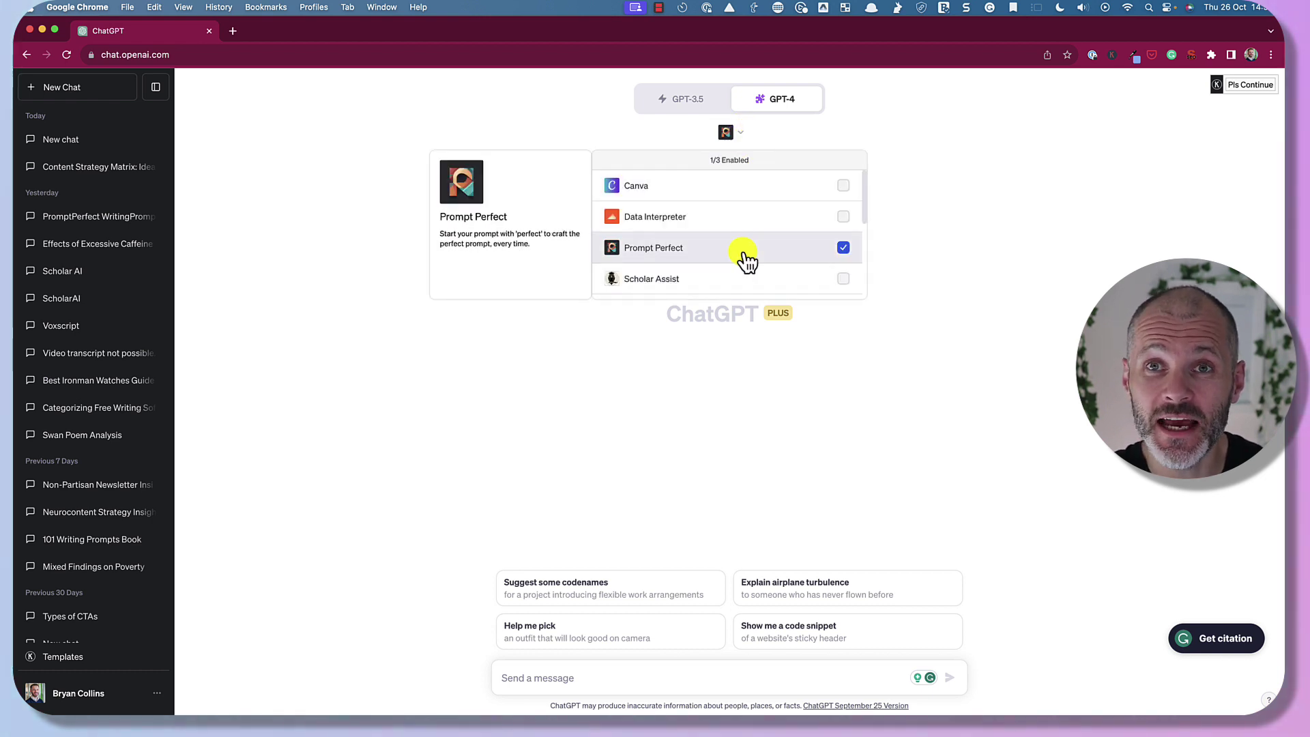
{"action": "scroll", "coordinate": [762, 232], "scroll_direction": "down", "scroll_amount": 5}
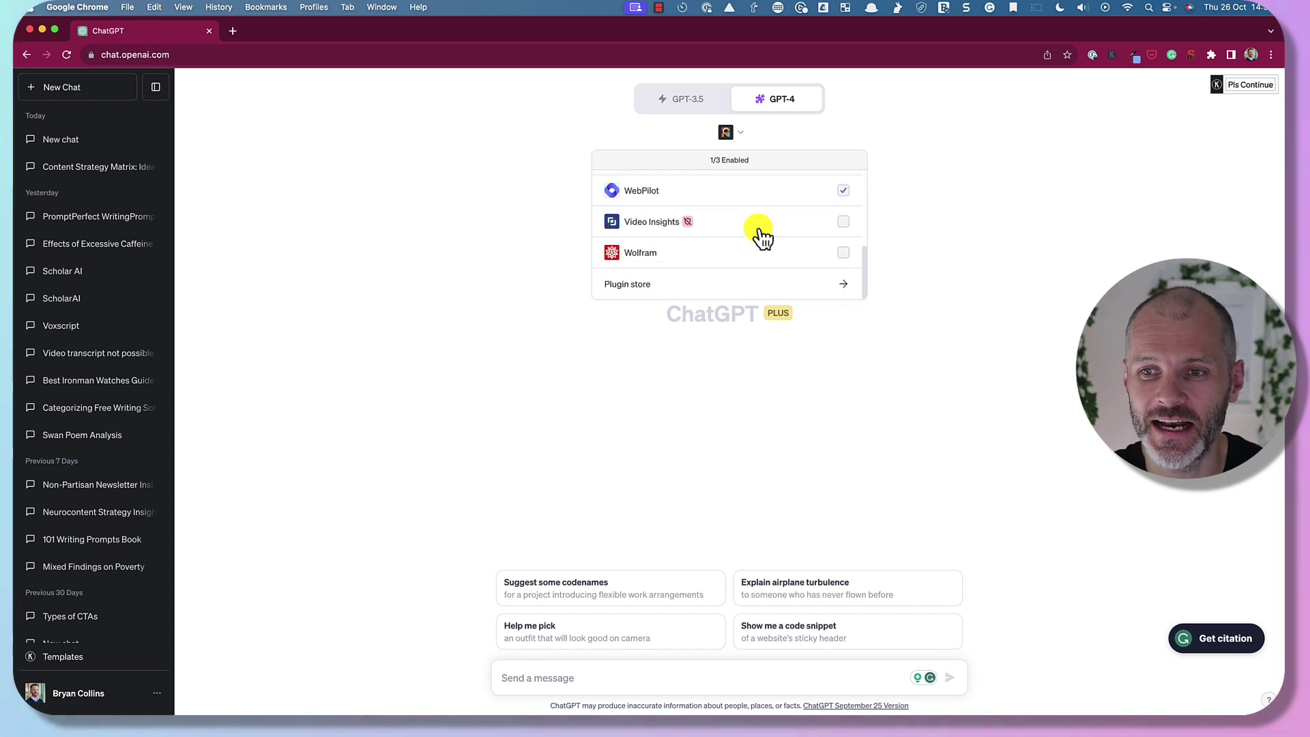
{"action": "left_click", "coordinate": [753, 286]}
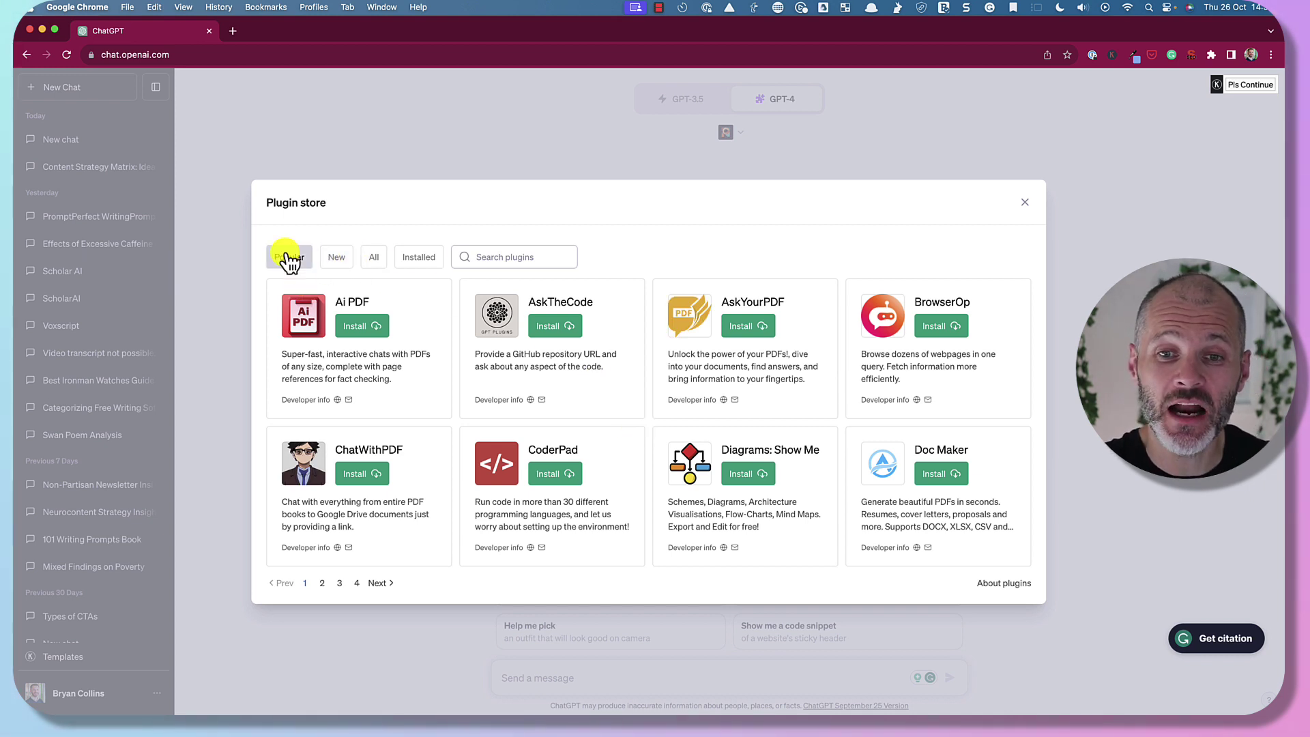
{"action": "left_click", "coordinate": [336, 260]}
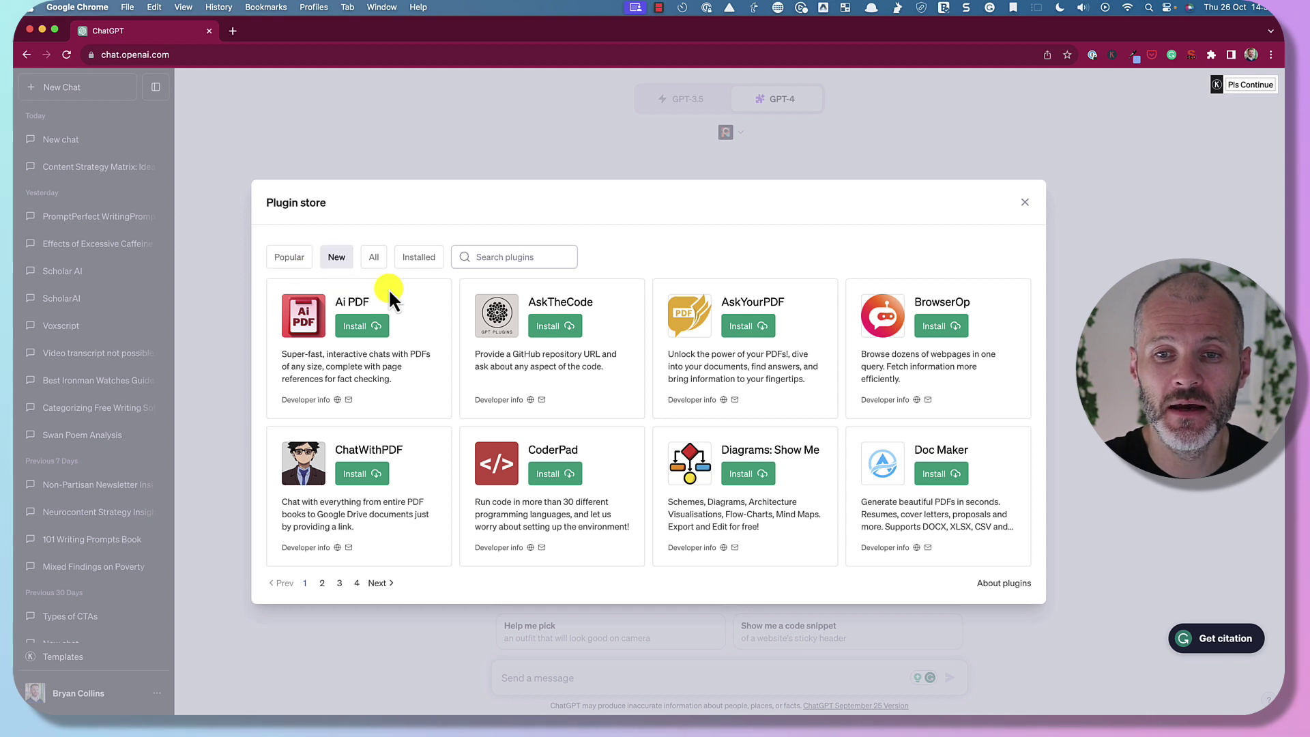
{"action": "left_click", "coordinate": [376, 260]}
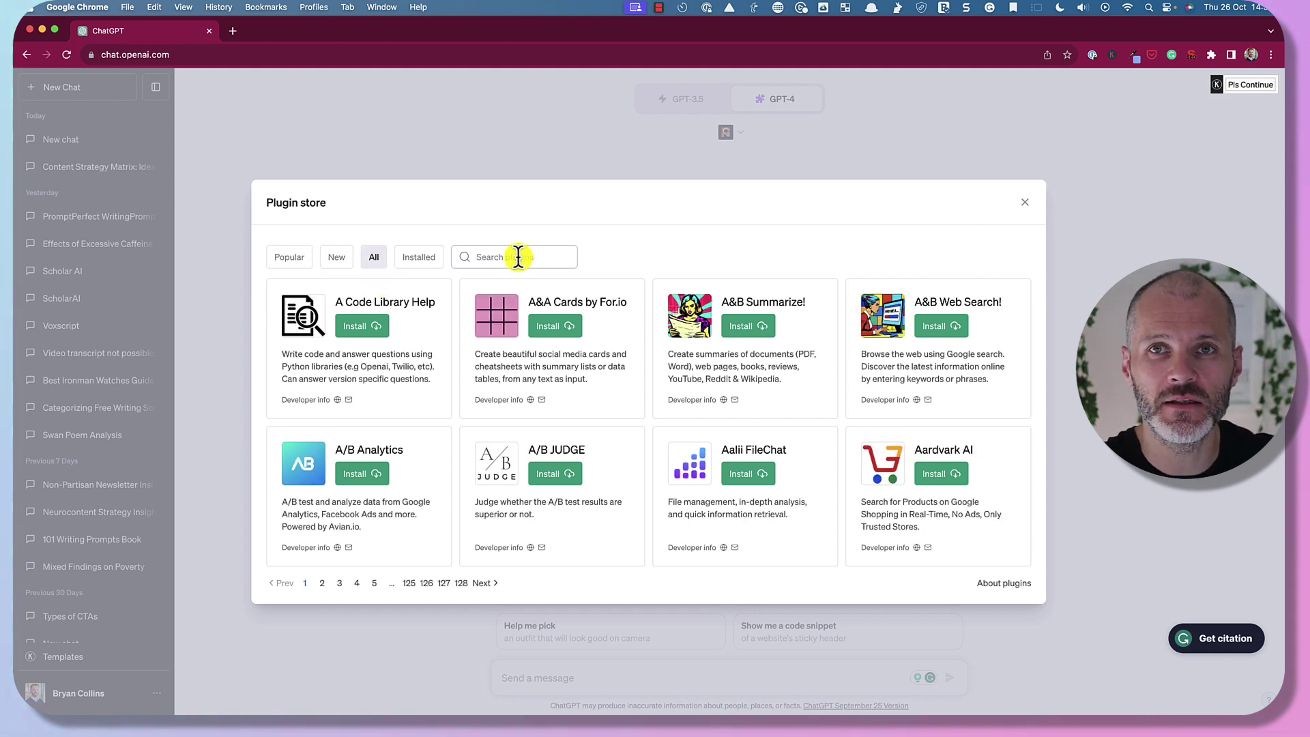
{"action": "left_click", "coordinate": [518, 258]}
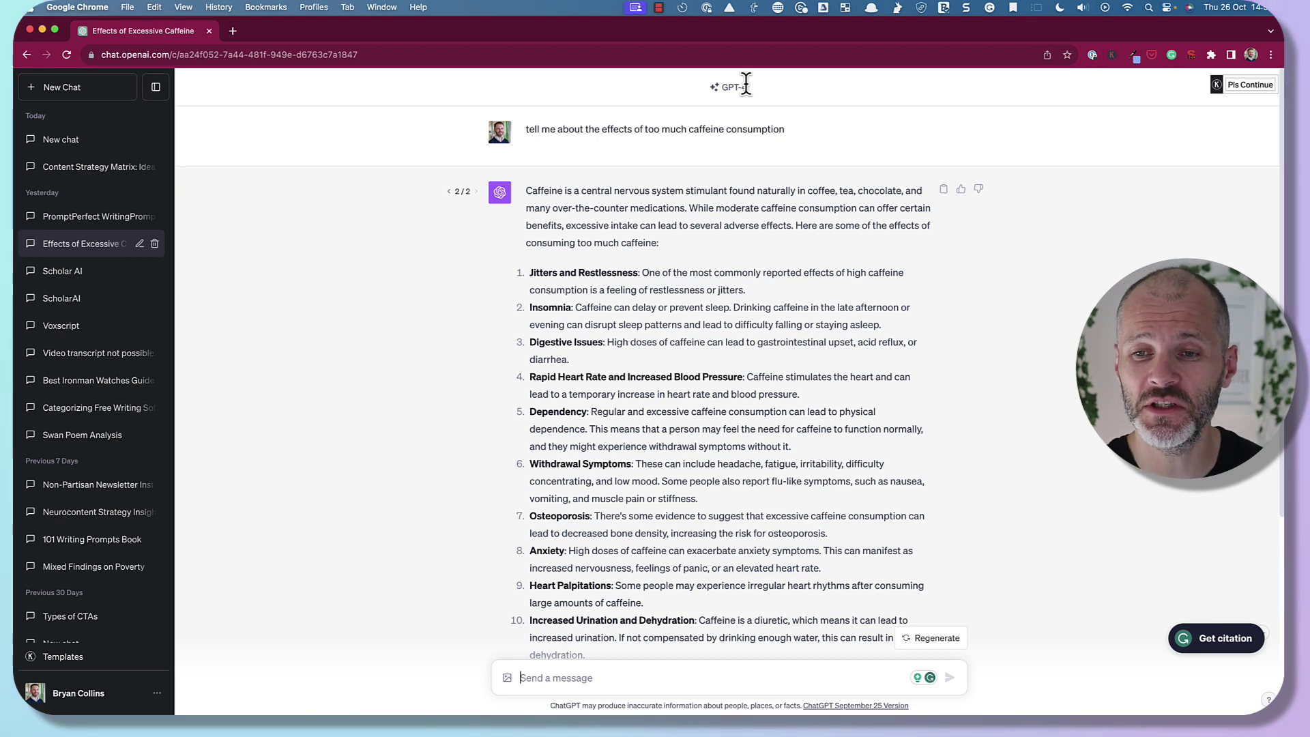
Read through the numbered list of excessive-caffeine effects.
{"action": "scroll", "coordinate": [508, 321], "scroll_direction": "down", "scroll_amount": 5}
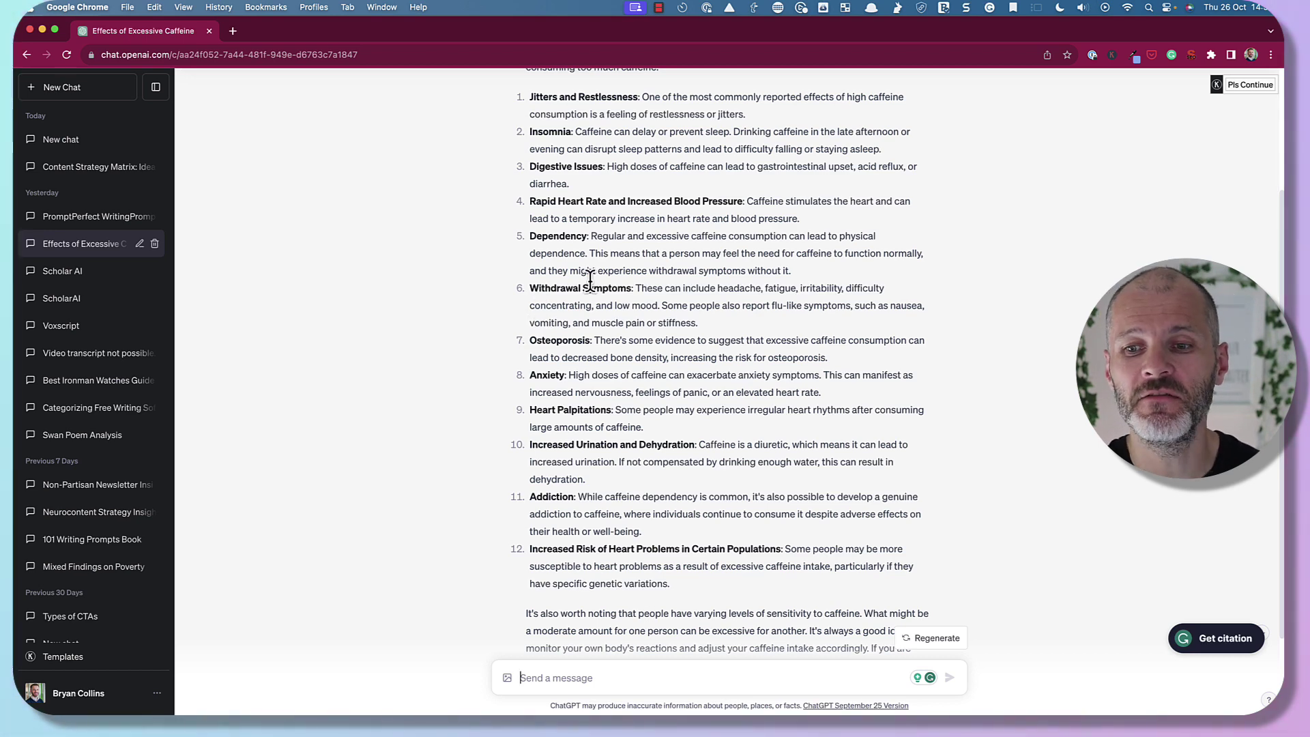
{"action": "scroll", "coordinate": [595, 289], "scroll_direction": "down", "scroll_amount": 2}
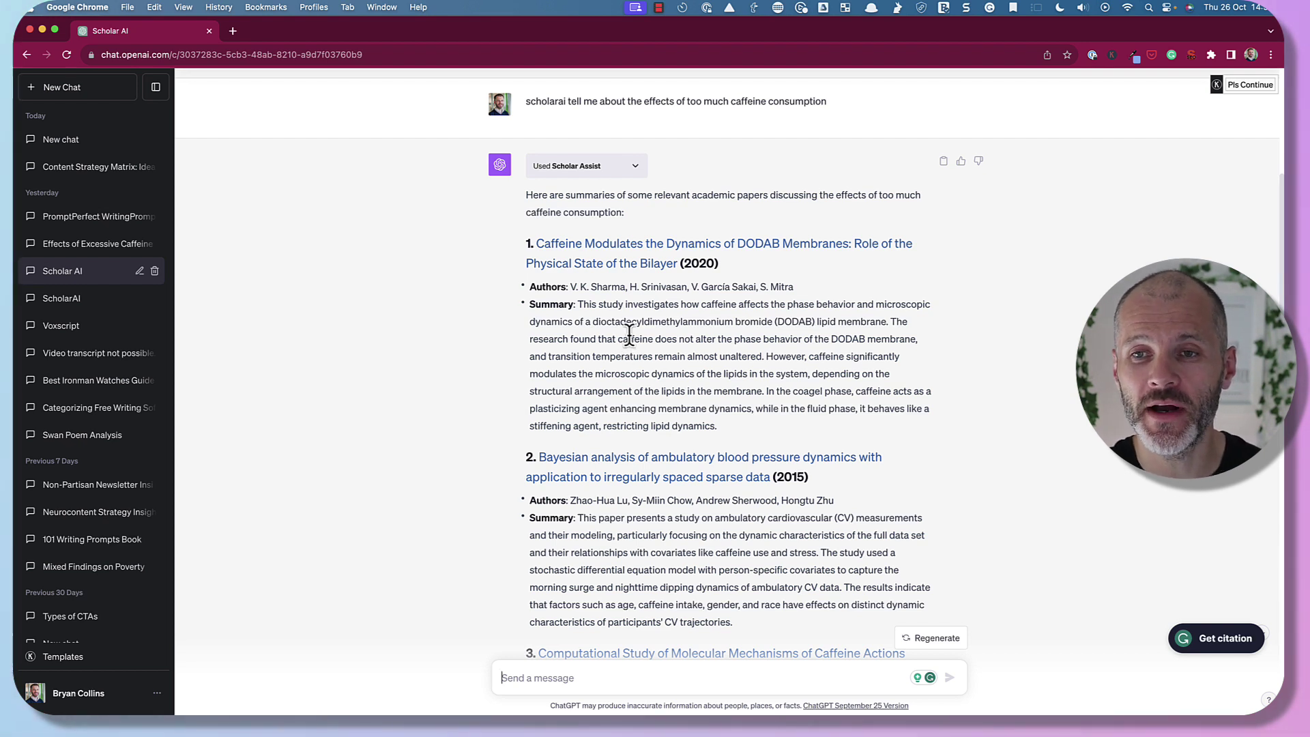
Point out the scholarai prompt, then review the caffeine paper summaries and their findings table.
{"action": "left_click_drag", "start_coordinate": [570, 103], "coordinate": [514, 103]}
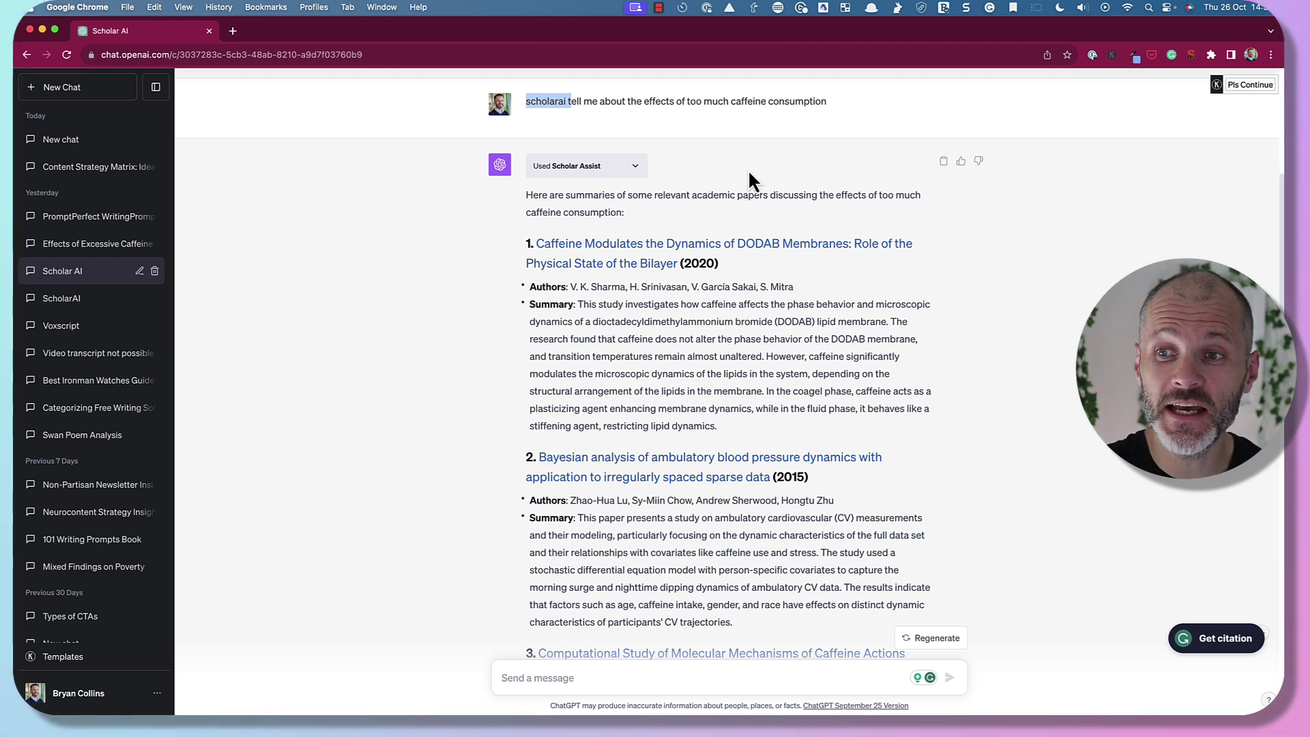
{"action": "scroll", "coordinate": [726, 260], "scroll_direction": "down", "scroll_amount": 1}
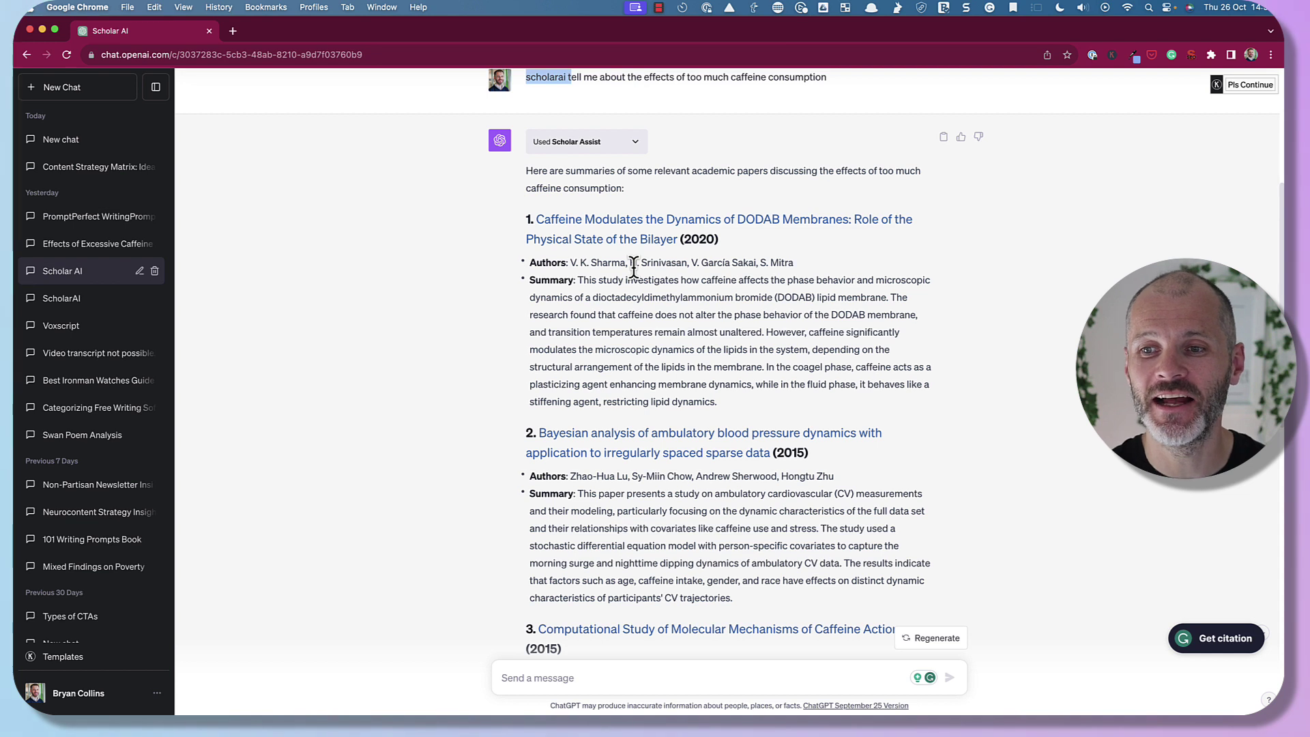
{"action": "scroll", "coordinate": [753, 256], "scroll_direction": "down", "scroll_amount": 1}
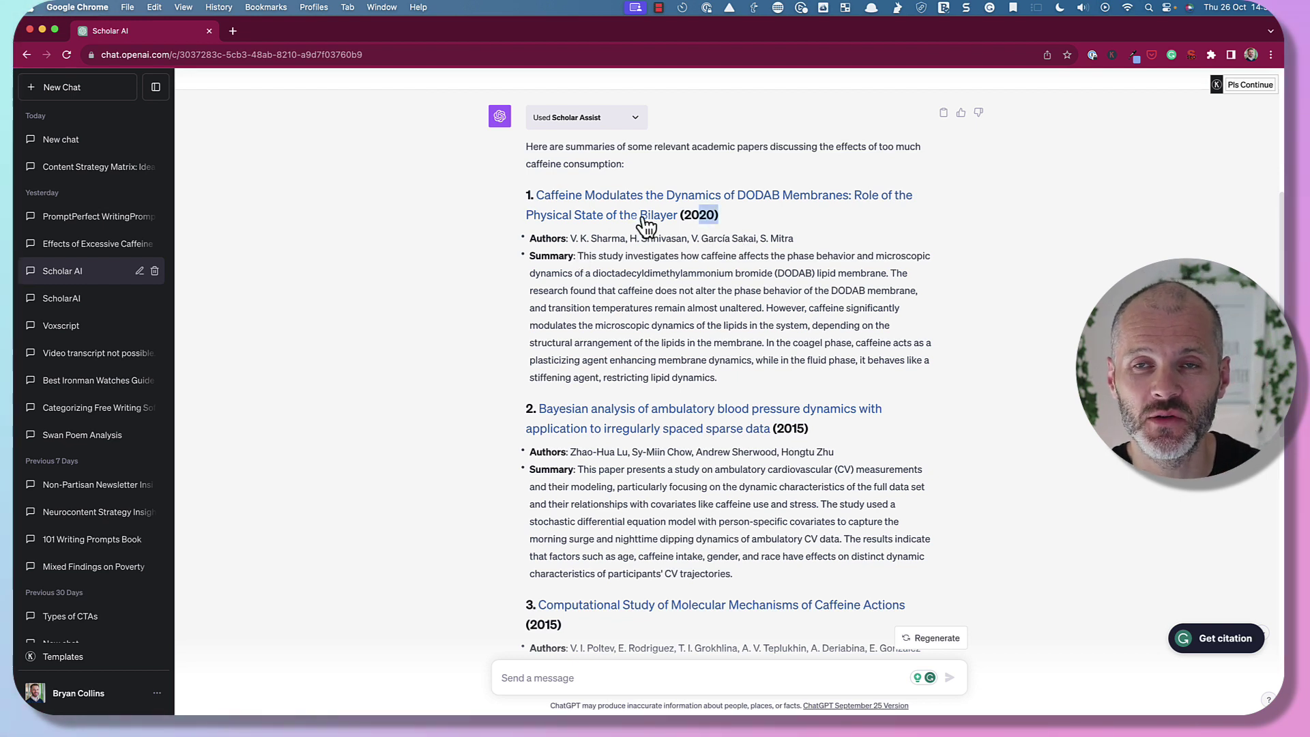
{"action": "scroll", "coordinate": [682, 218], "scroll_direction": "down", "scroll_amount": 5}
{"action": "scroll", "coordinate": [682, 239], "scroll_direction": "up", "scroll_amount": 4}
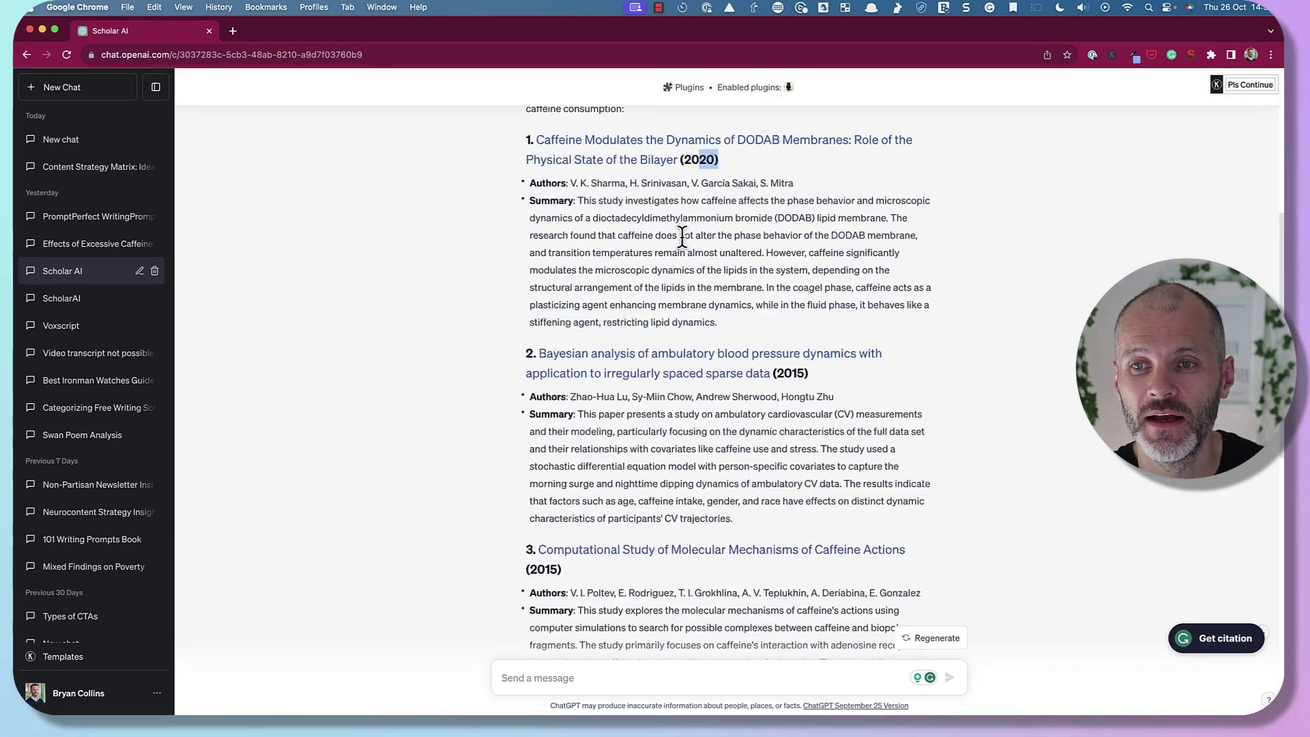
{"action": "left_click_drag", "start_coordinate": [525, 140], "coordinate": [860, 329]}
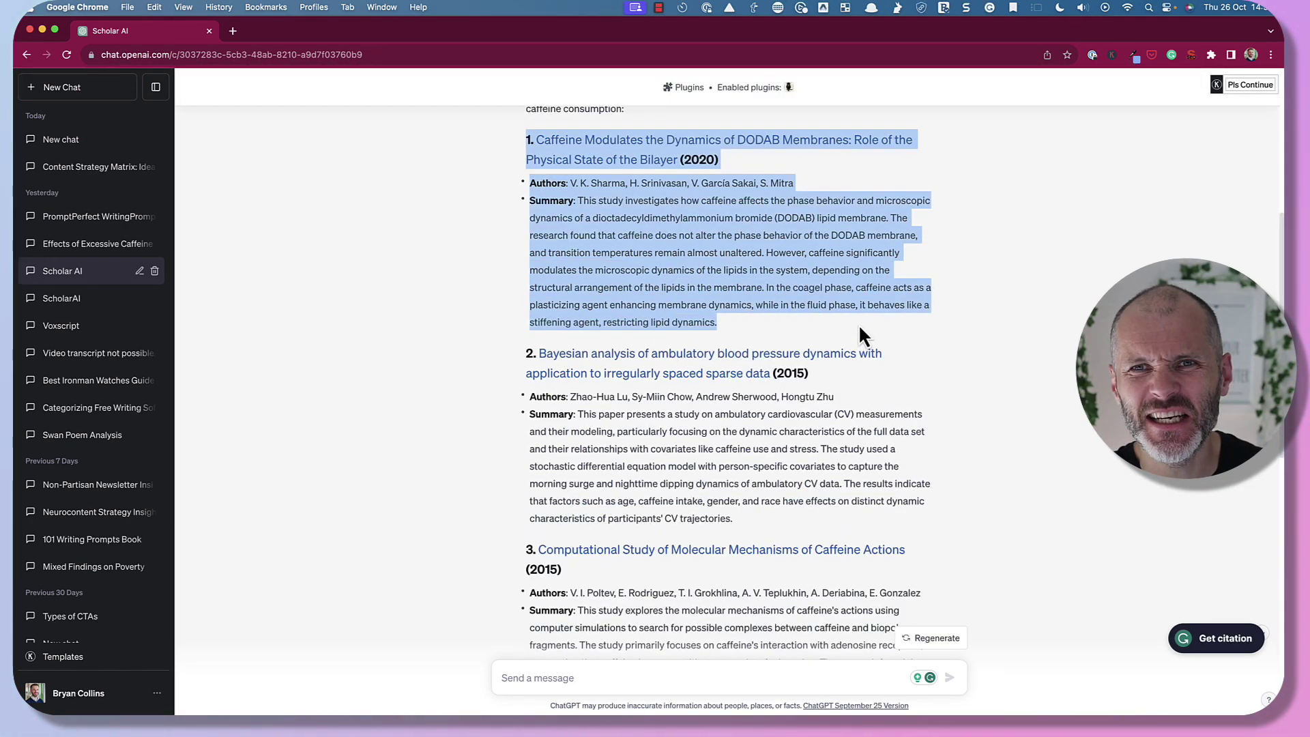
{"action": "scroll", "coordinate": [858, 334], "scroll_direction": "down", "scroll_amount": 3}
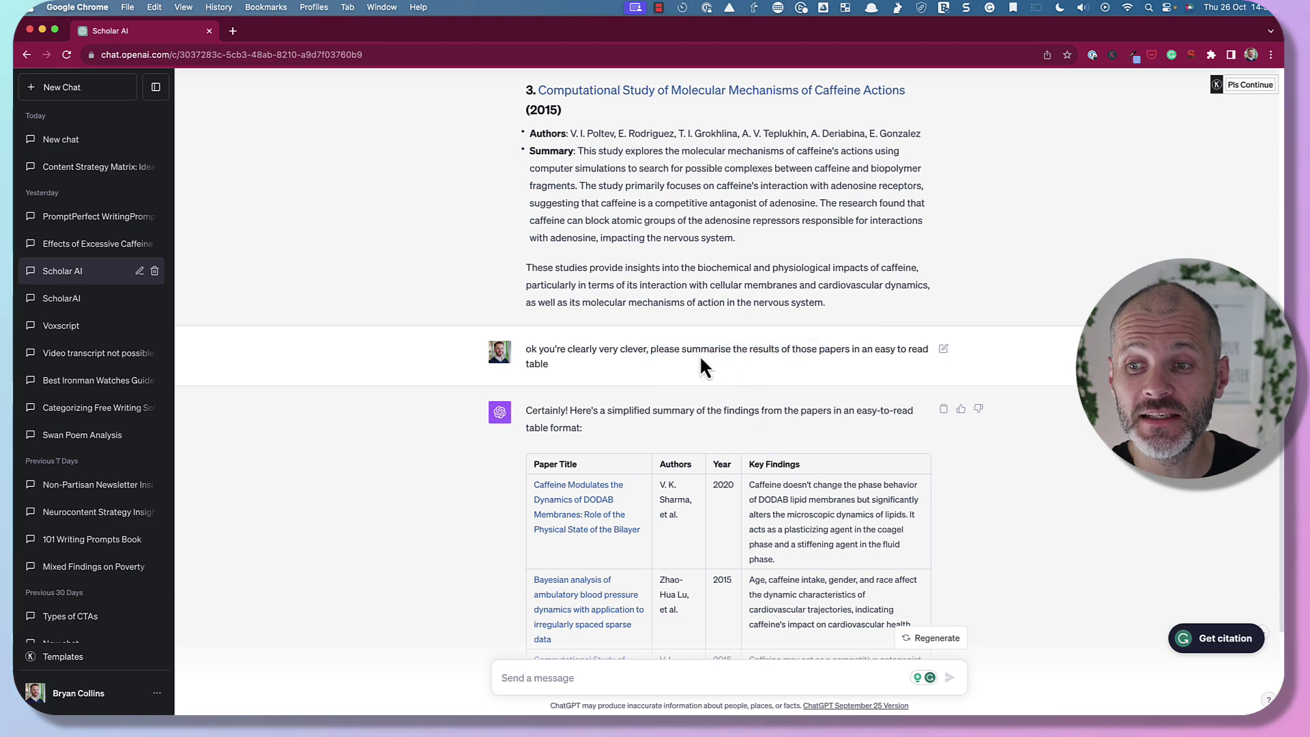
{"action": "left_click_drag", "start_coordinate": [700, 351], "coordinate": [800, 361]}
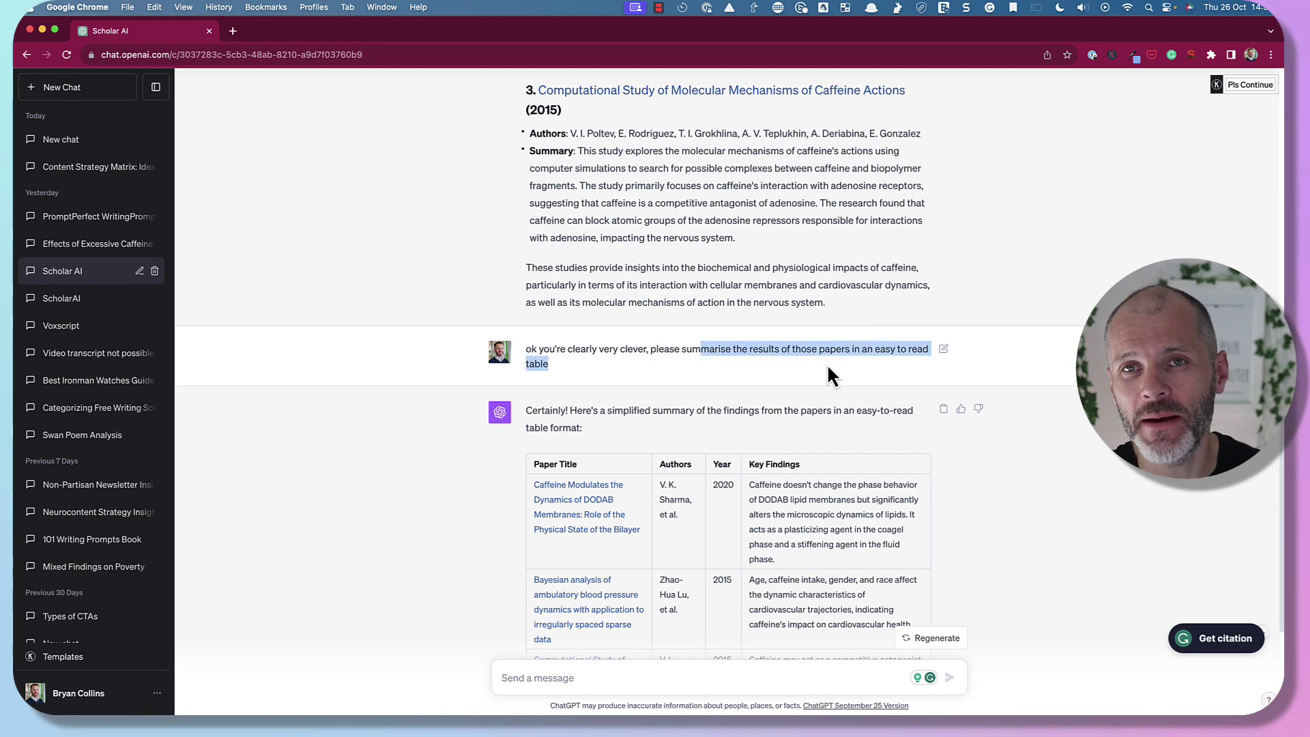
{"action": "scroll", "coordinate": [827, 369], "scroll_direction": "down", "scroll_amount": 5}
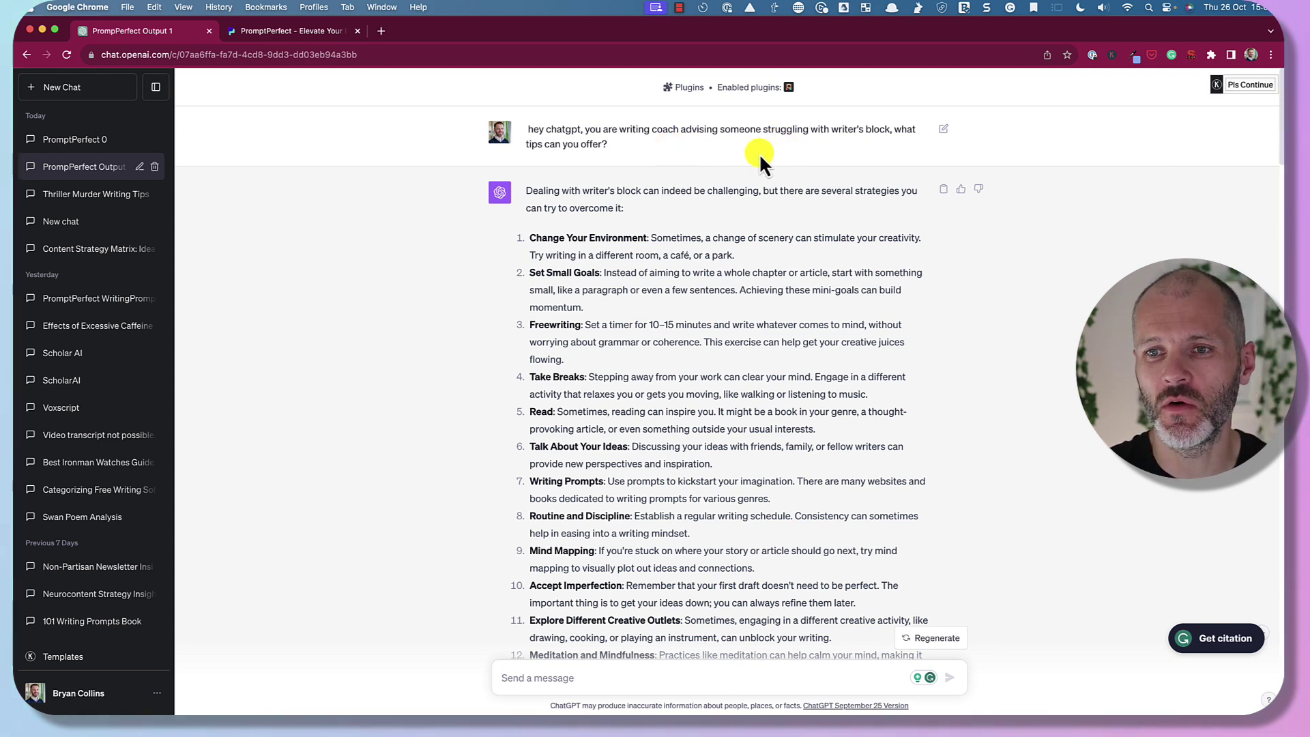
{"action": "left_click_drag", "start_coordinate": [608, 145], "coordinate": [527, 129]}
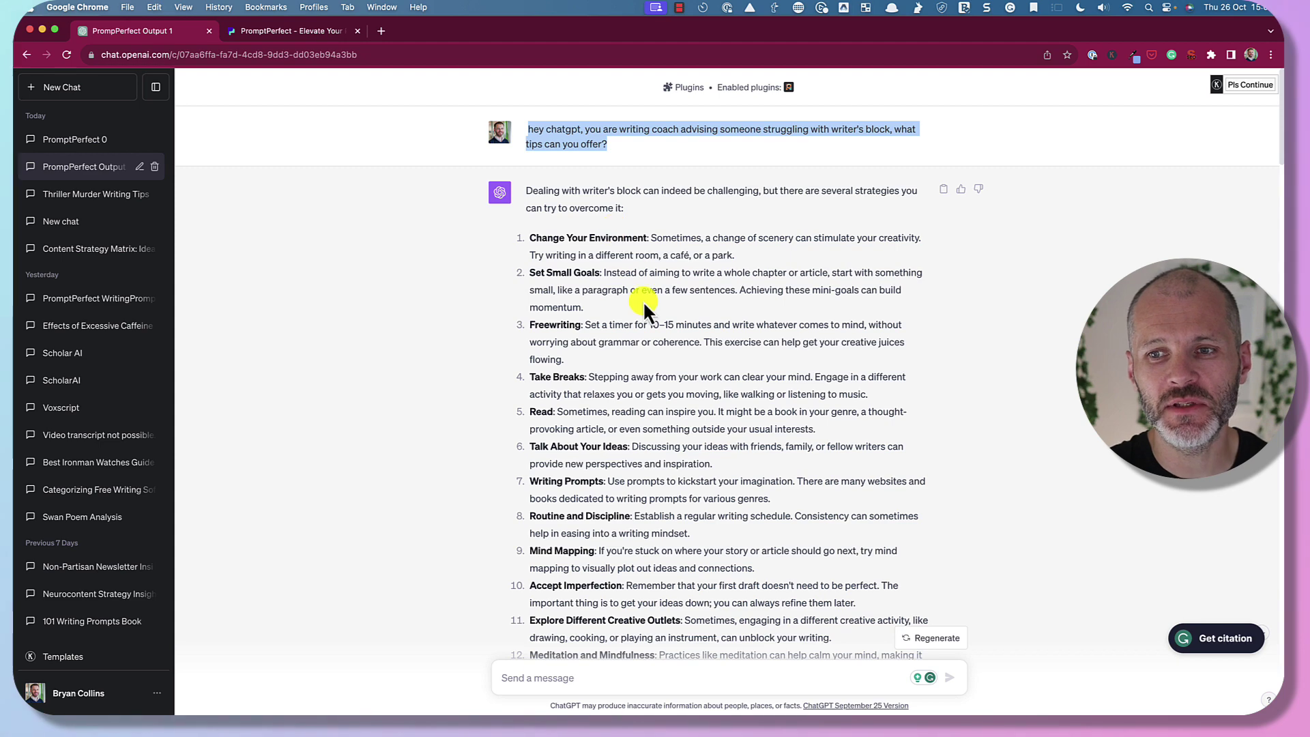
{"action": "scroll", "coordinate": [643, 300], "scroll_direction": "down", "scroll_amount": 5}
{"action": "scroll", "coordinate": [643, 302], "scroll_direction": "up", "scroll_amount": 5}
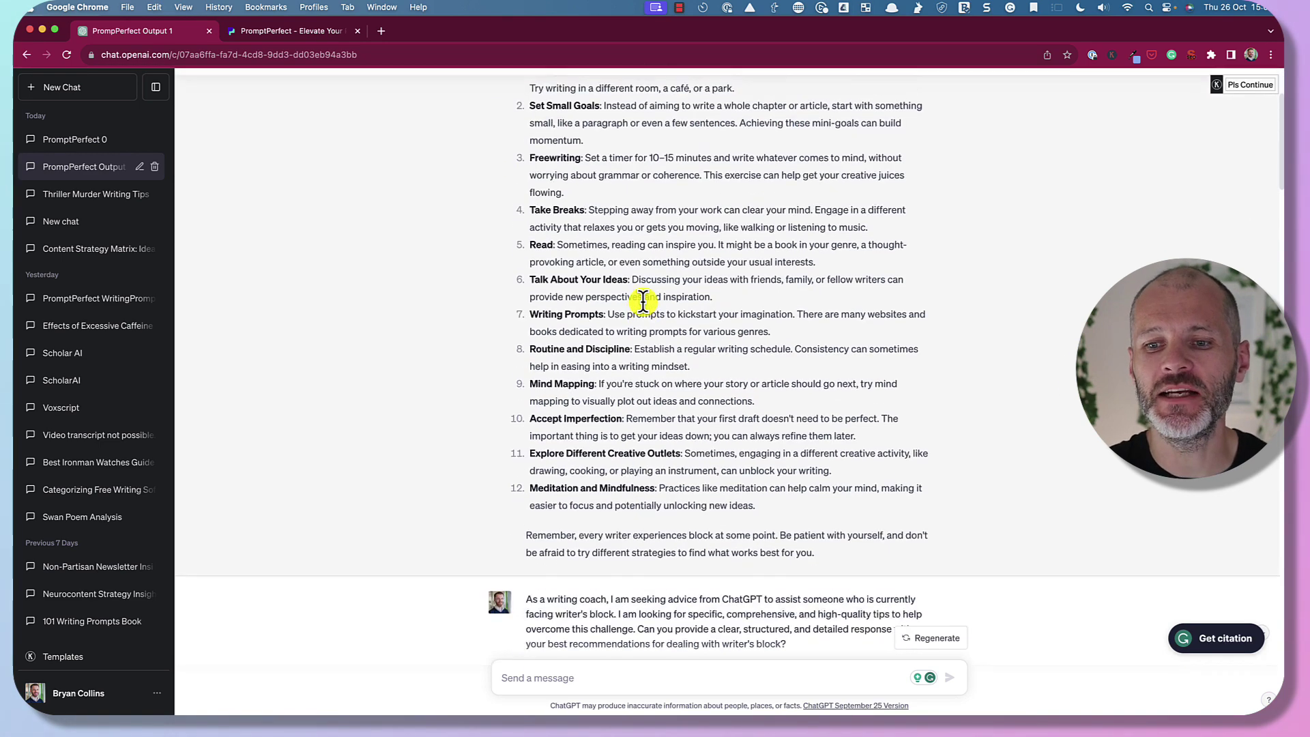
{"action": "scroll", "coordinate": [643, 302], "scroll_direction": "down", "scroll_amount": 1}
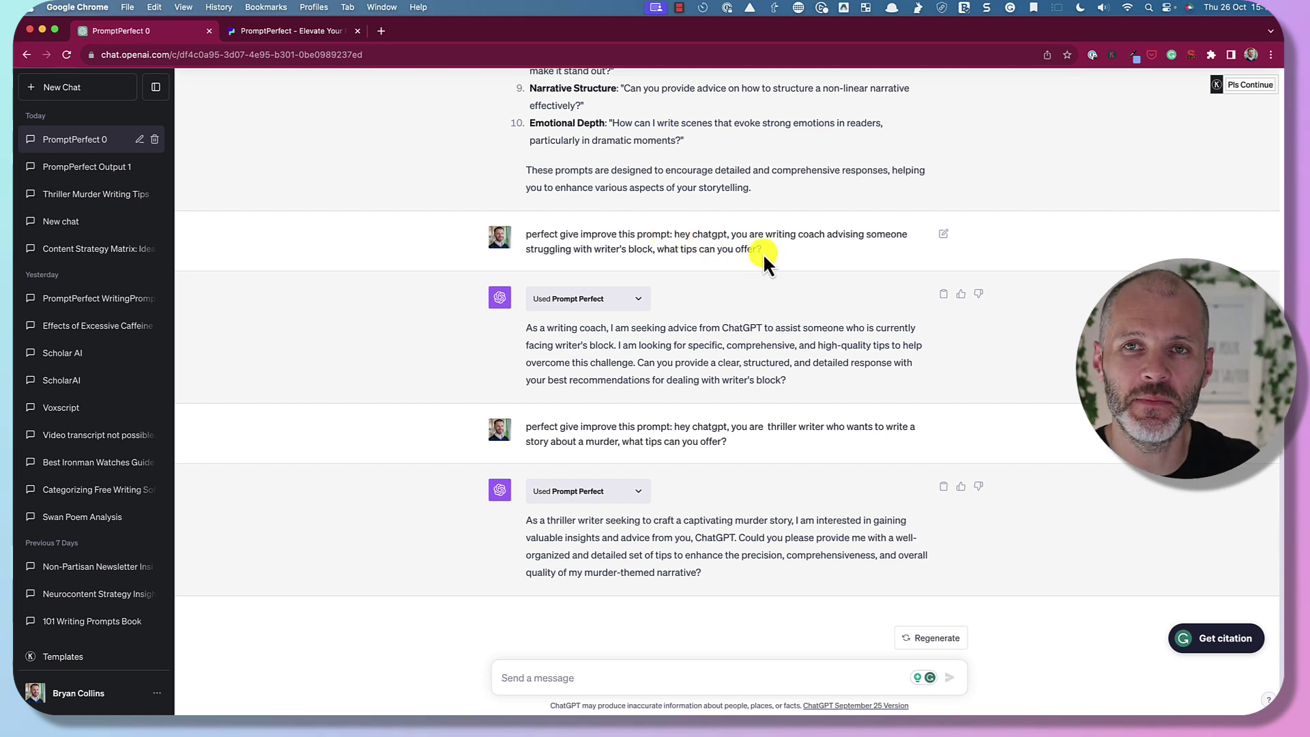
{"action": "left_click_drag", "start_coordinate": [763, 253], "coordinate": [703, 234]}
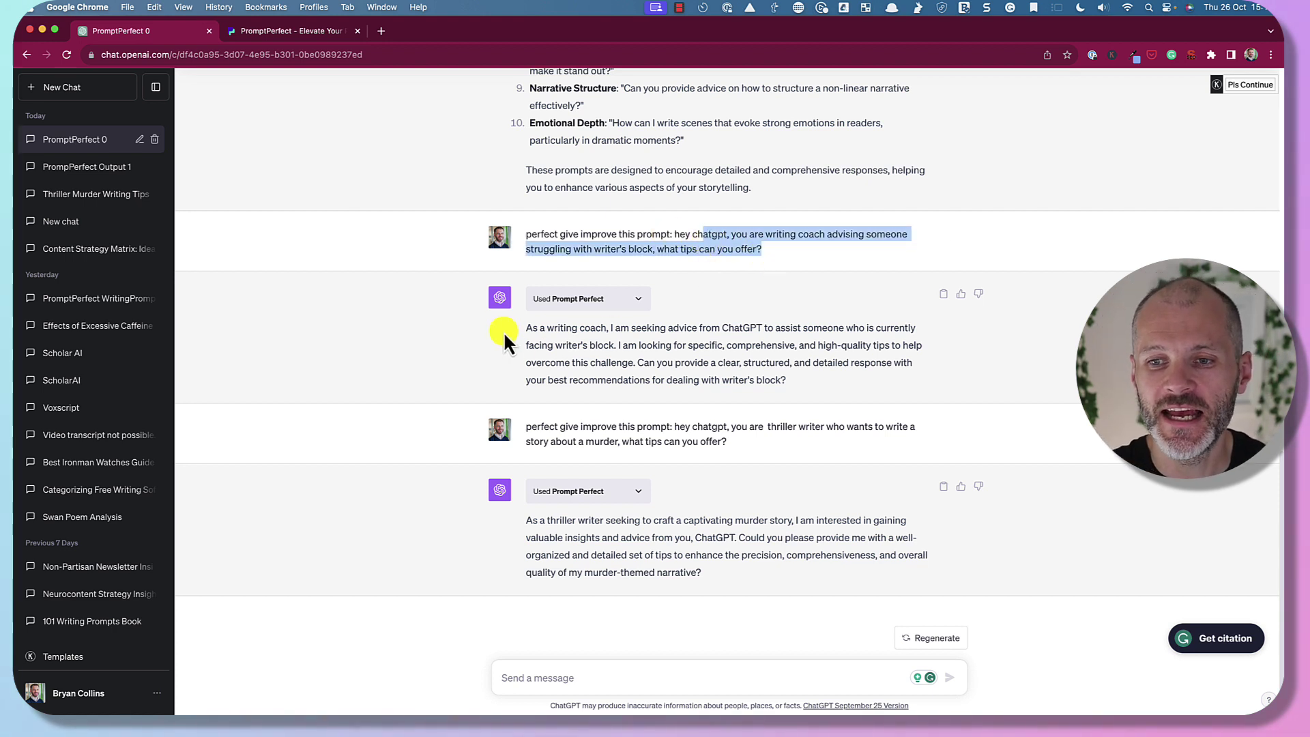
{"action": "left_click_drag", "start_coordinate": [505, 338], "coordinate": [739, 362]}
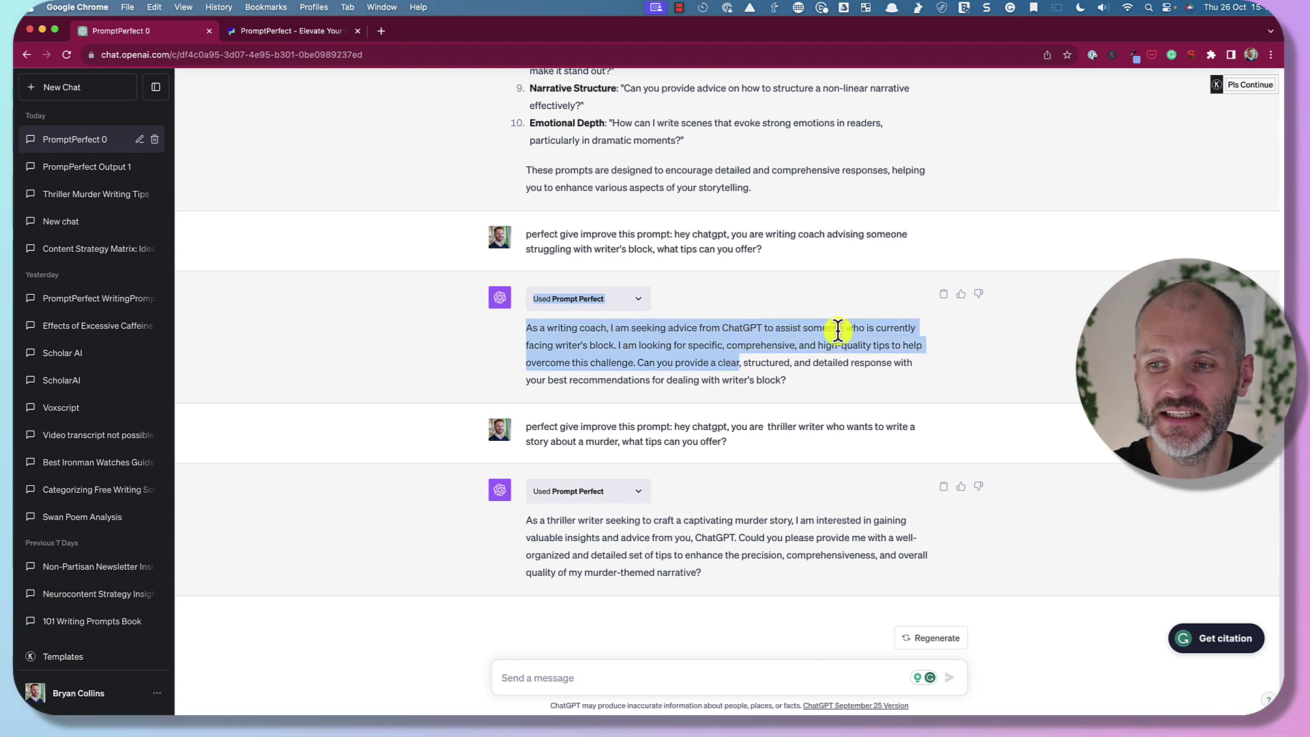
{"action": "left_click_drag", "start_coordinate": [572, 329], "coordinate": [514, 350]}
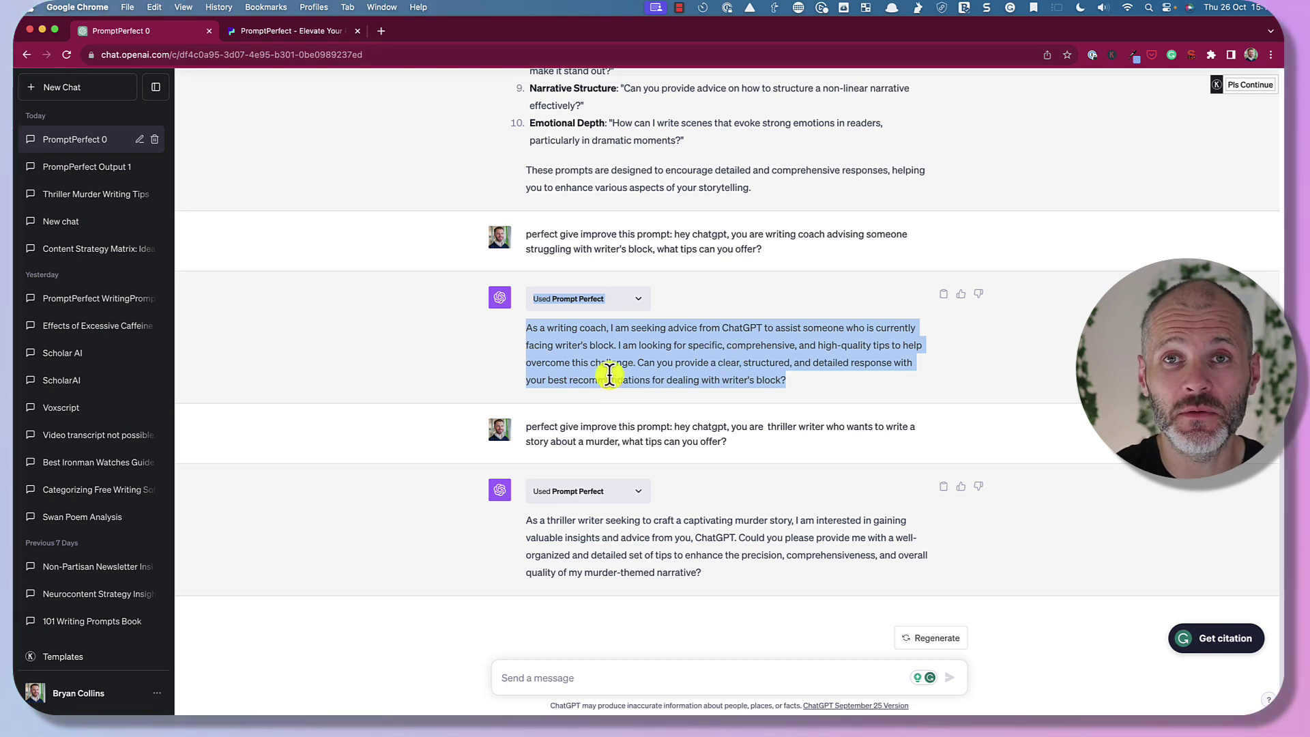
{"action": "left_click", "coordinate": [109, 170]}
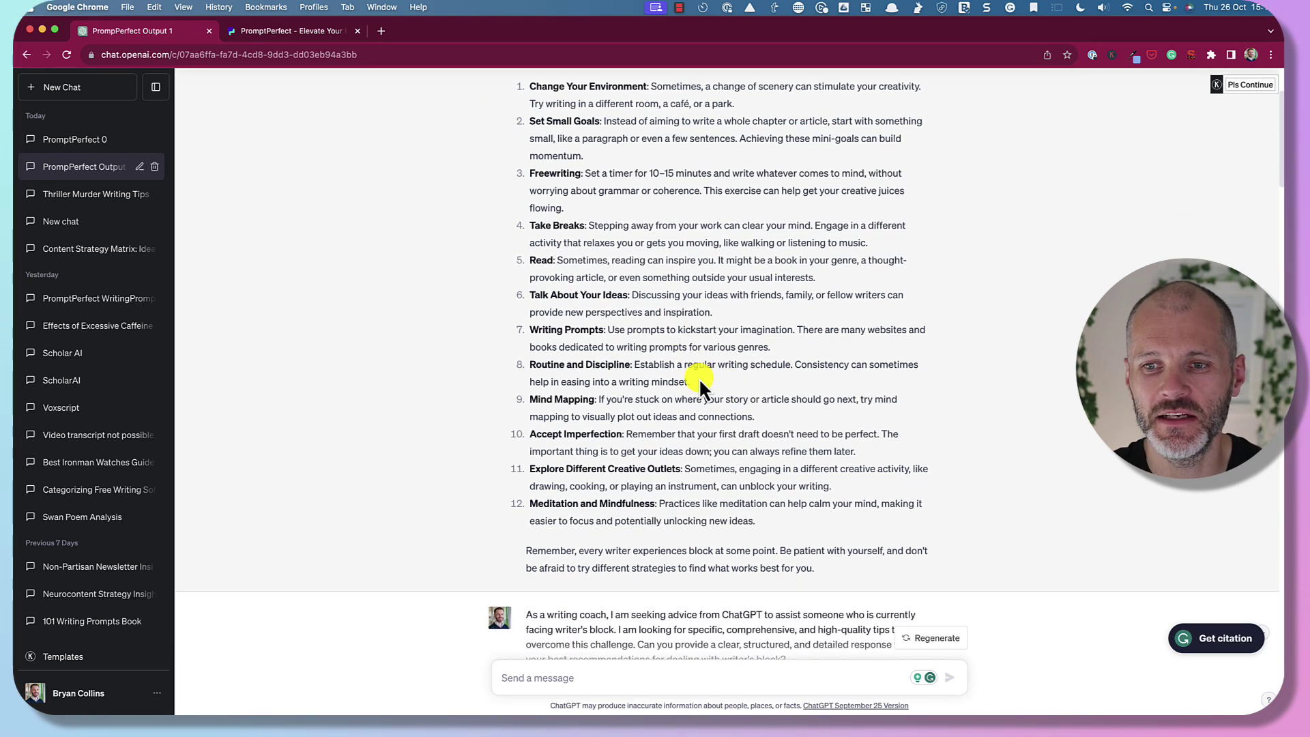
{"action": "scroll", "coordinate": [699, 378], "scroll_direction": "down", "scroll_amount": 7}
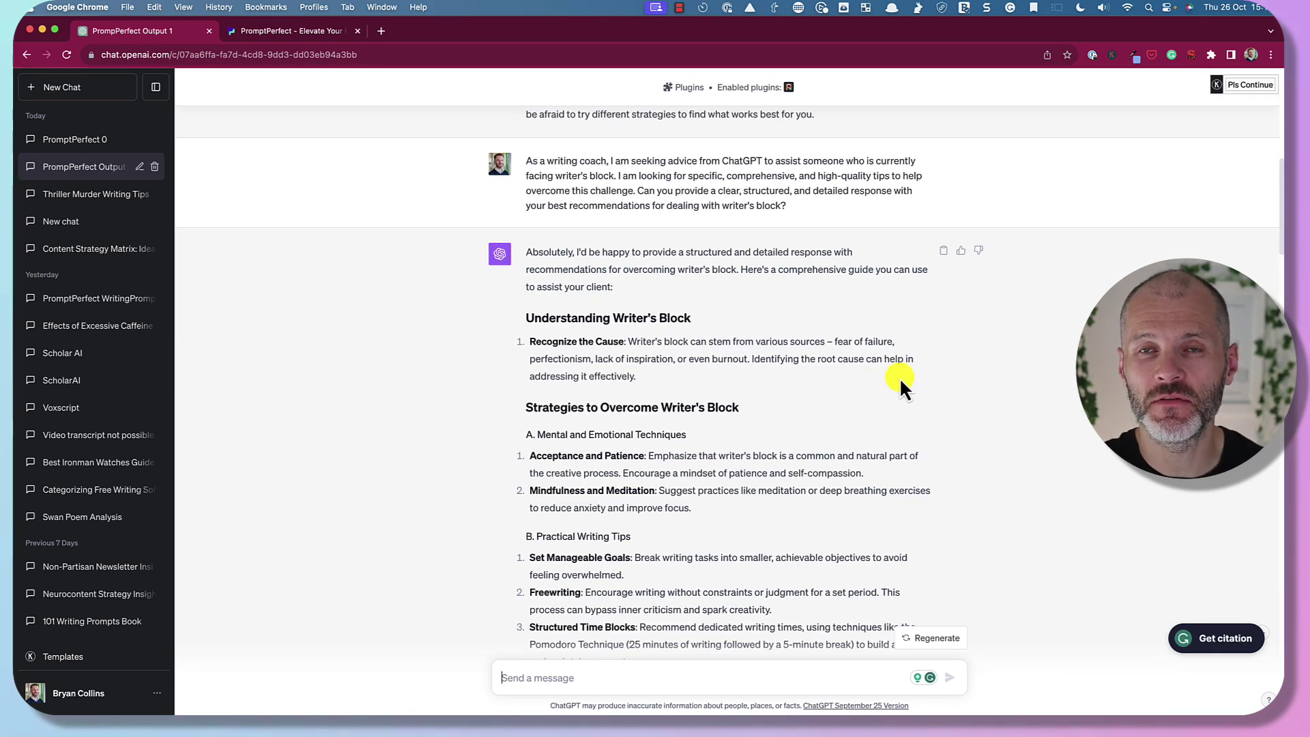
{"action": "scroll", "coordinate": [883, 375], "scroll_direction": "down", "scroll_amount": 1}
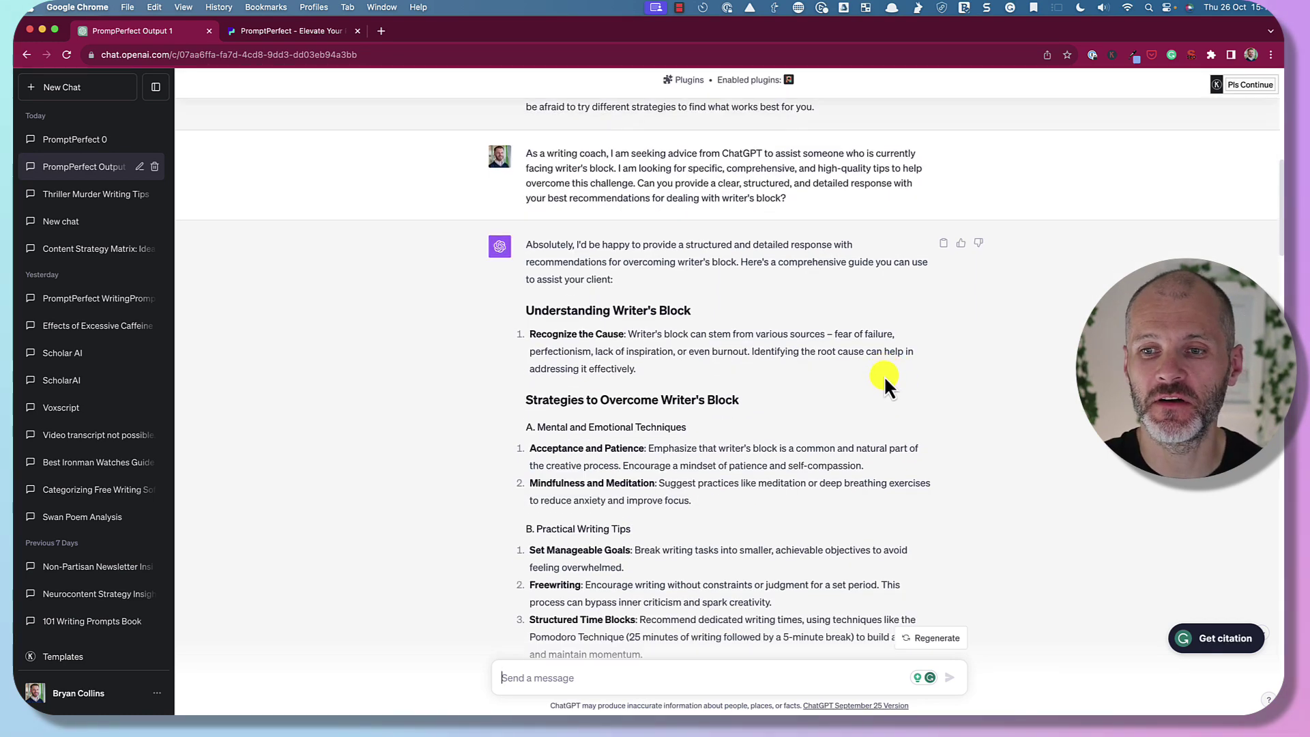
{"action": "left_click_drag", "start_coordinate": [513, 271], "coordinate": [829, 437]}
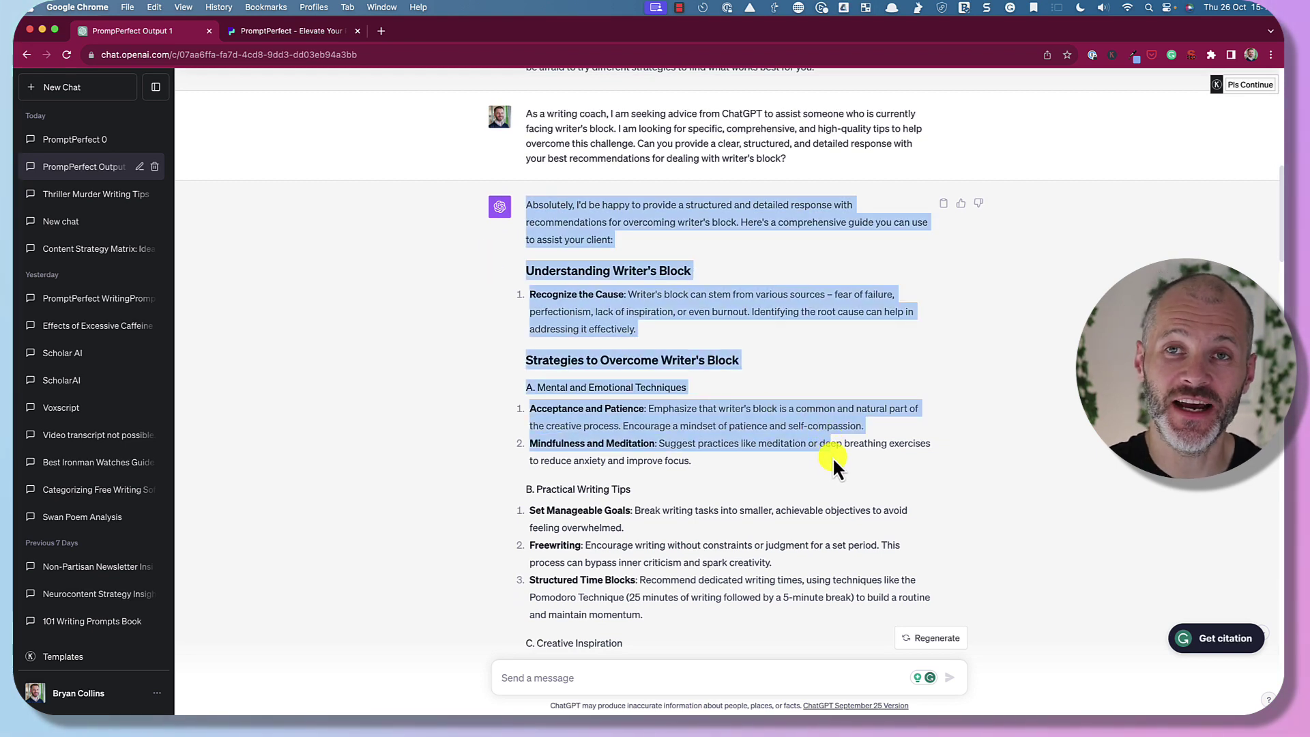
{"action": "scroll", "coordinate": [829, 450], "scroll_direction": "down", "scroll_amount": 2}
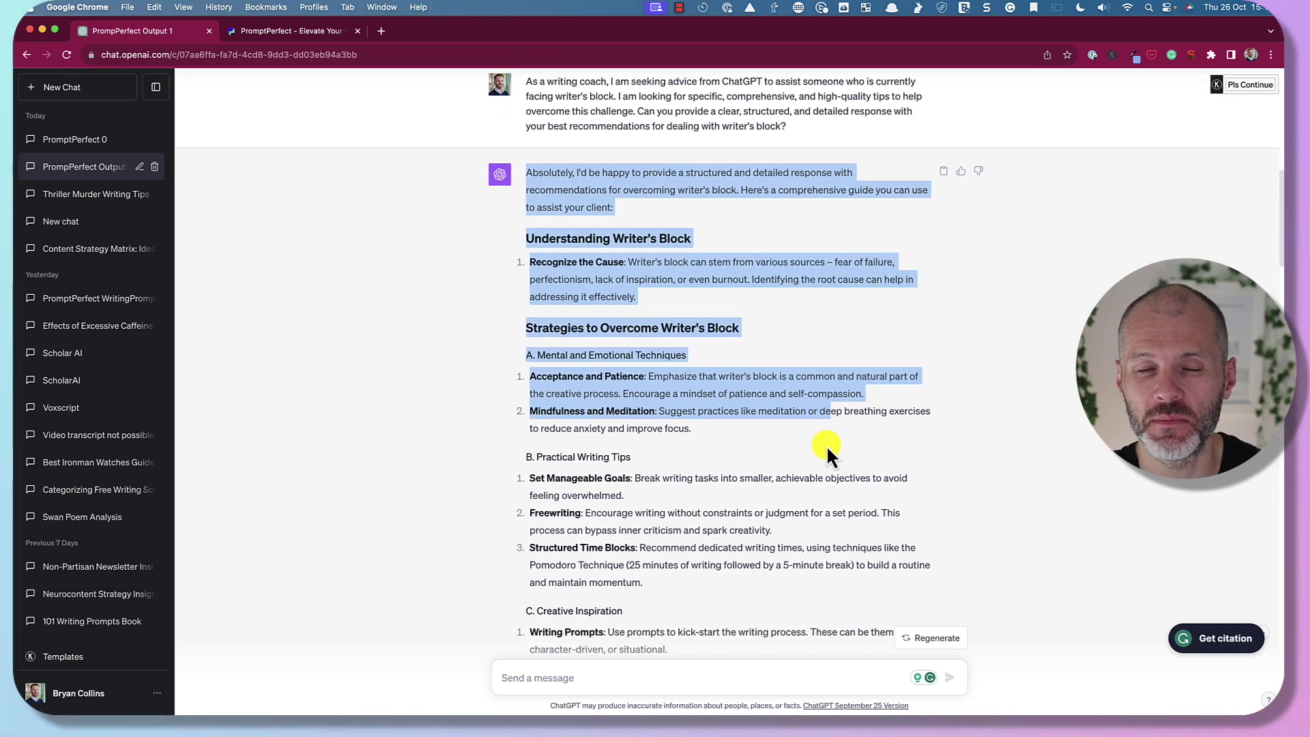
{"action": "scroll", "coordinate": [704, 432], "scroll_direction": "down", "scroll_amount": 4}
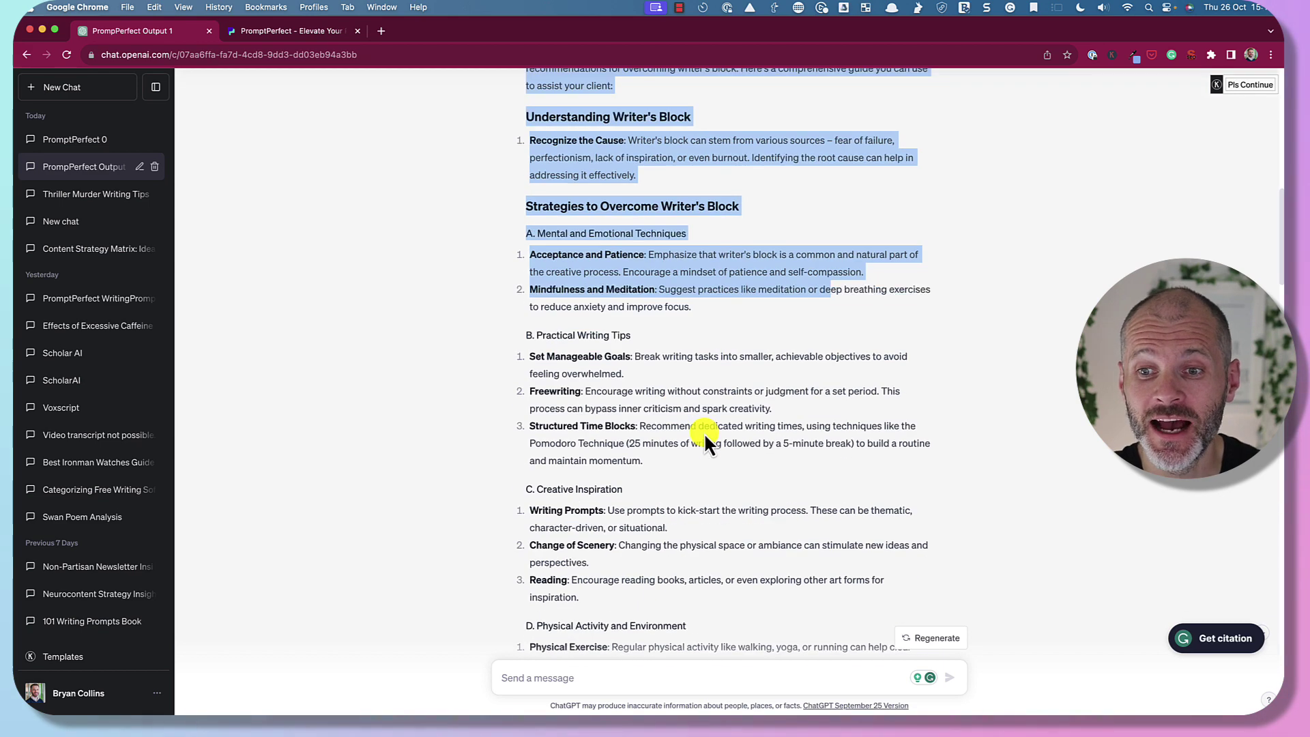
{"action": "scroll", "coordinate": [657, 466], "scroll_direction": "down", "scroll_amount": 6}
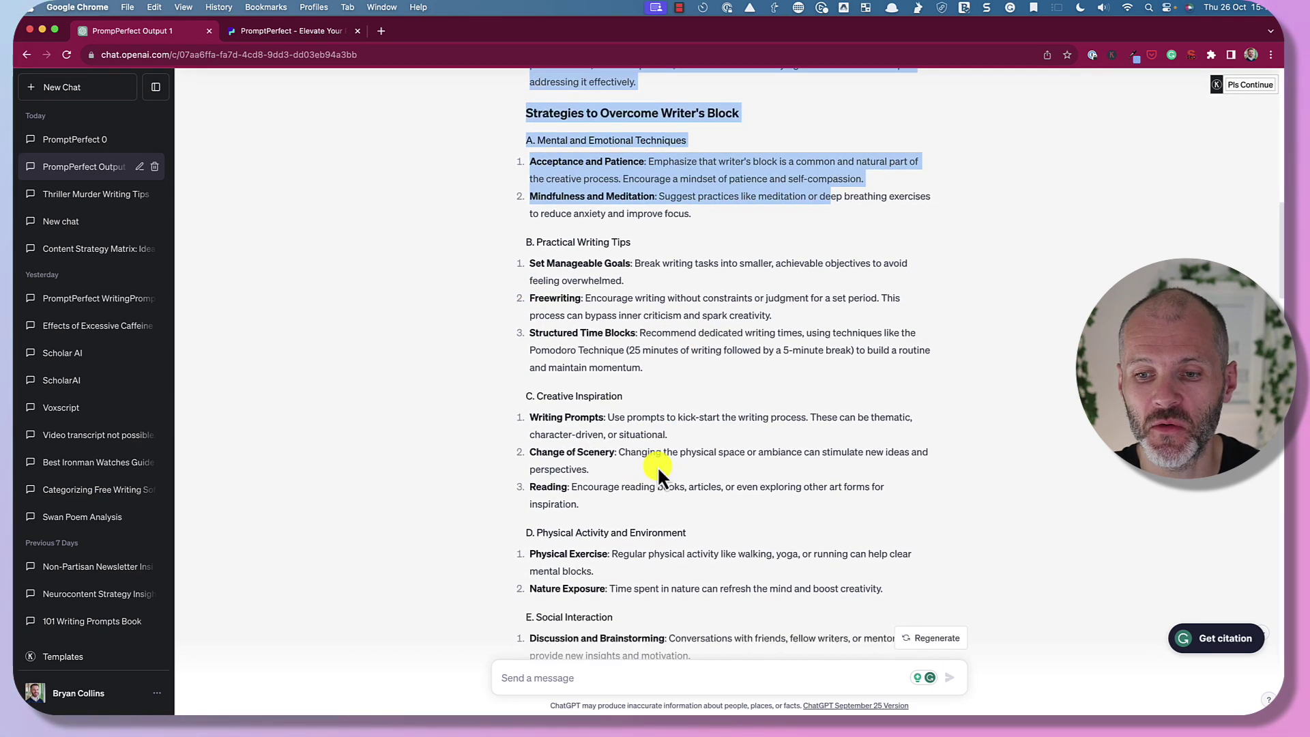
{"action": "scroll", "coordinate": [657, 466], "scroll_direction": "down", "scroll_amount": 2}
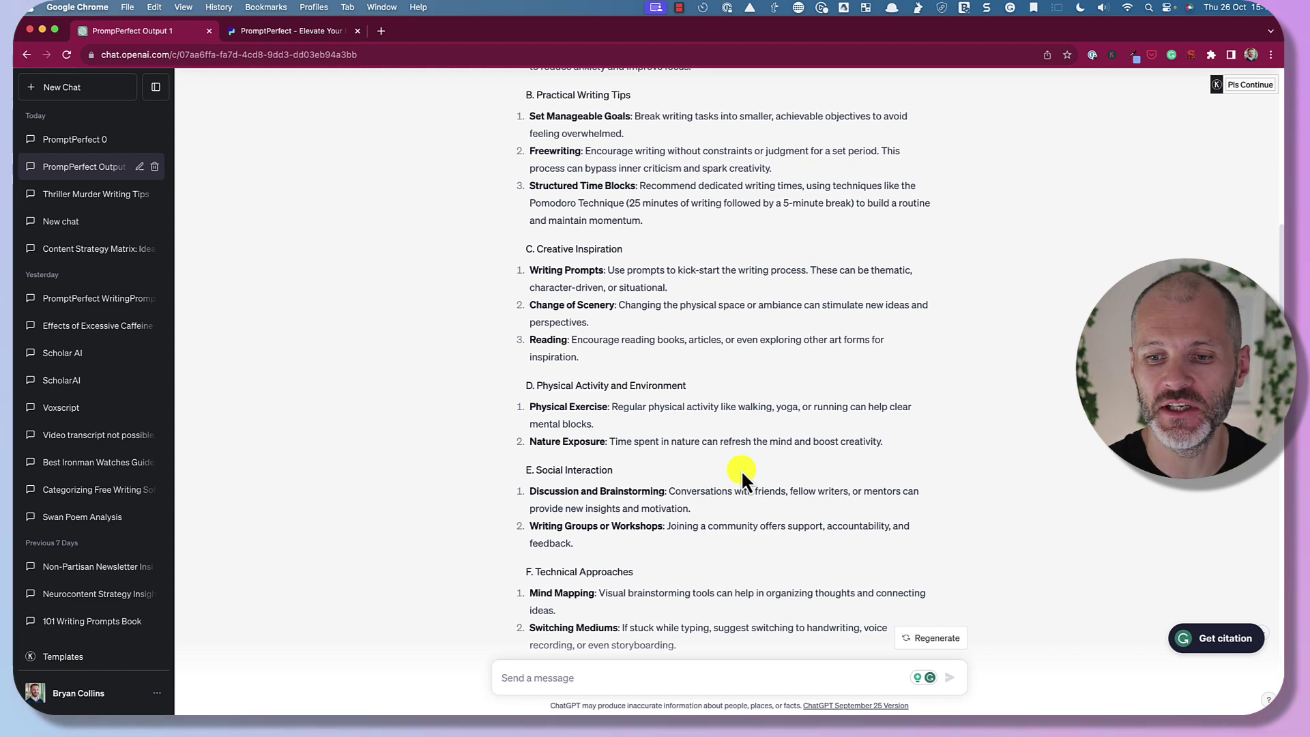
Highlight the original and PromptPerfect-rewritten thriller-writer prompts, then switch to the Auto-tune page.
{"action": "key", "text": "super+bracketleft"}
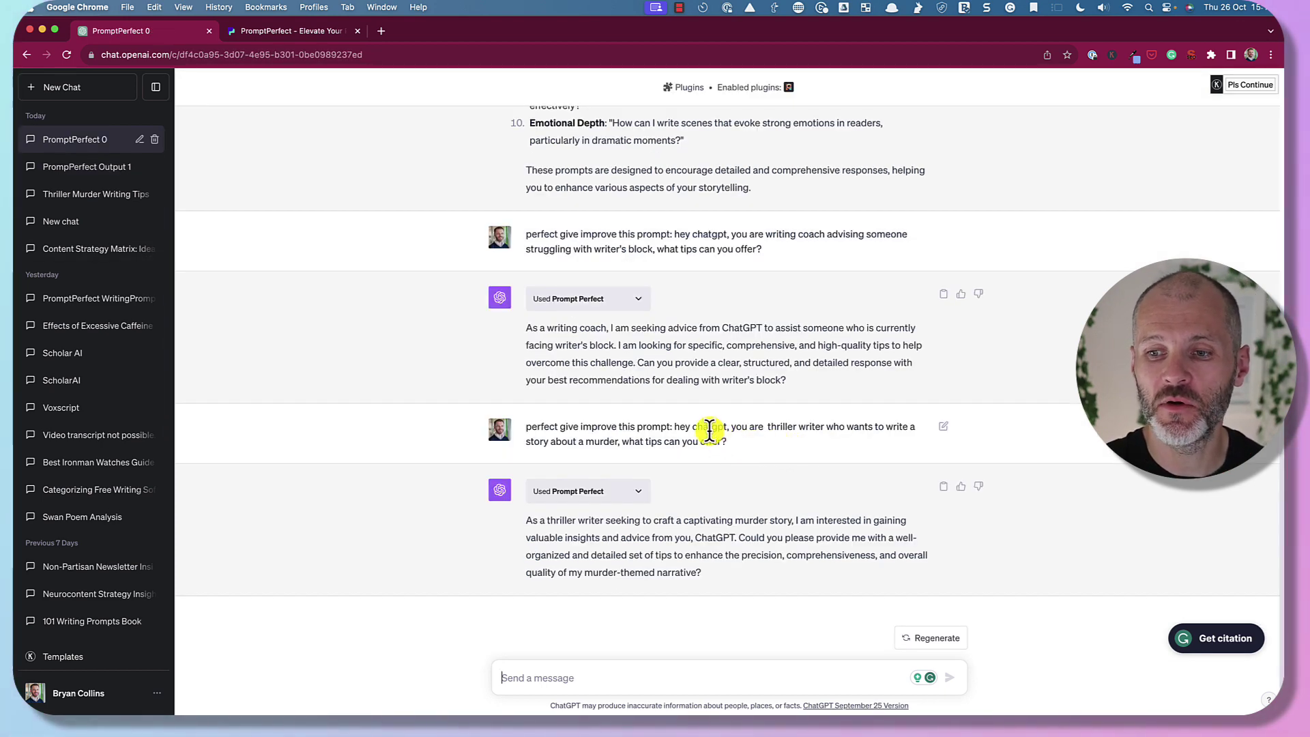
{"action": "left_click_drag", "start_coordinate": [718, 428], "coordinate": [724, 457]}
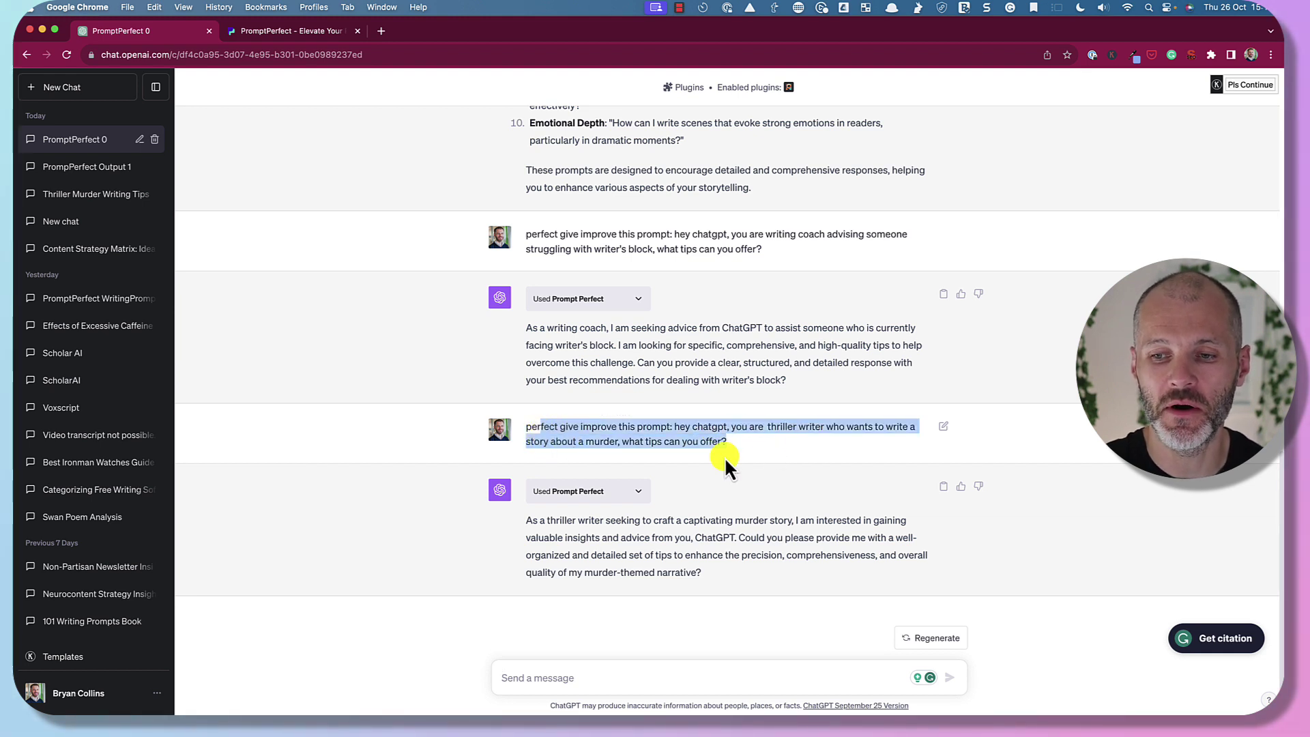
{"action": "left_click_drag", "start_coordinate": [522, 531], "coordinate": [737, 567]}
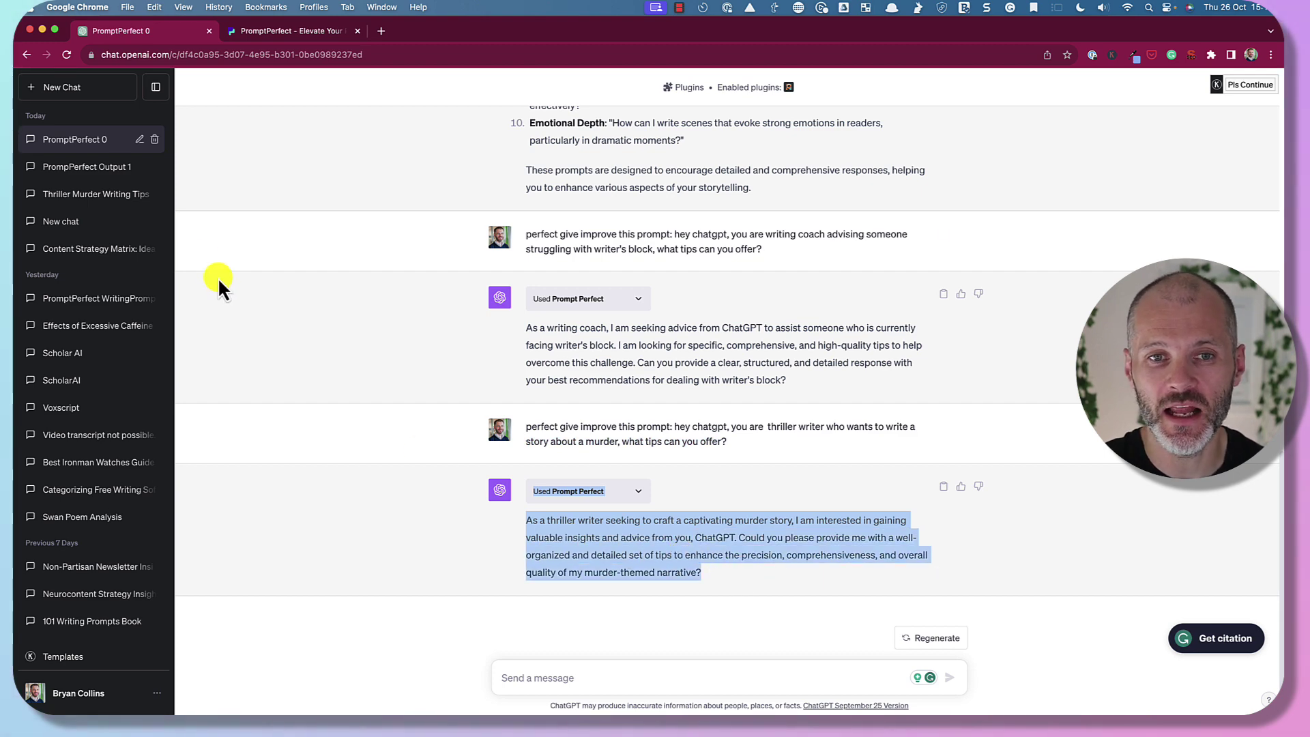
{"action": "left_click", "coordinate": [83, 167]}
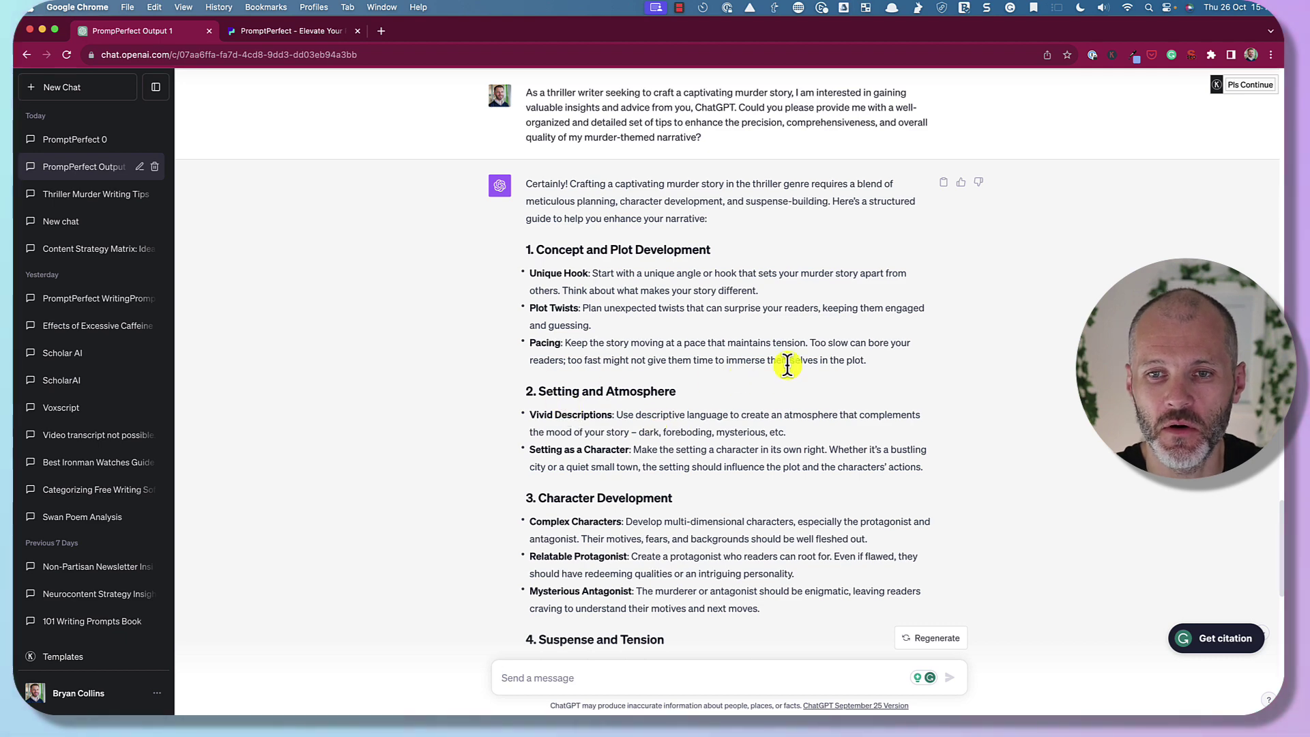
{"action": "key", "text": "ctrl+Tab"}
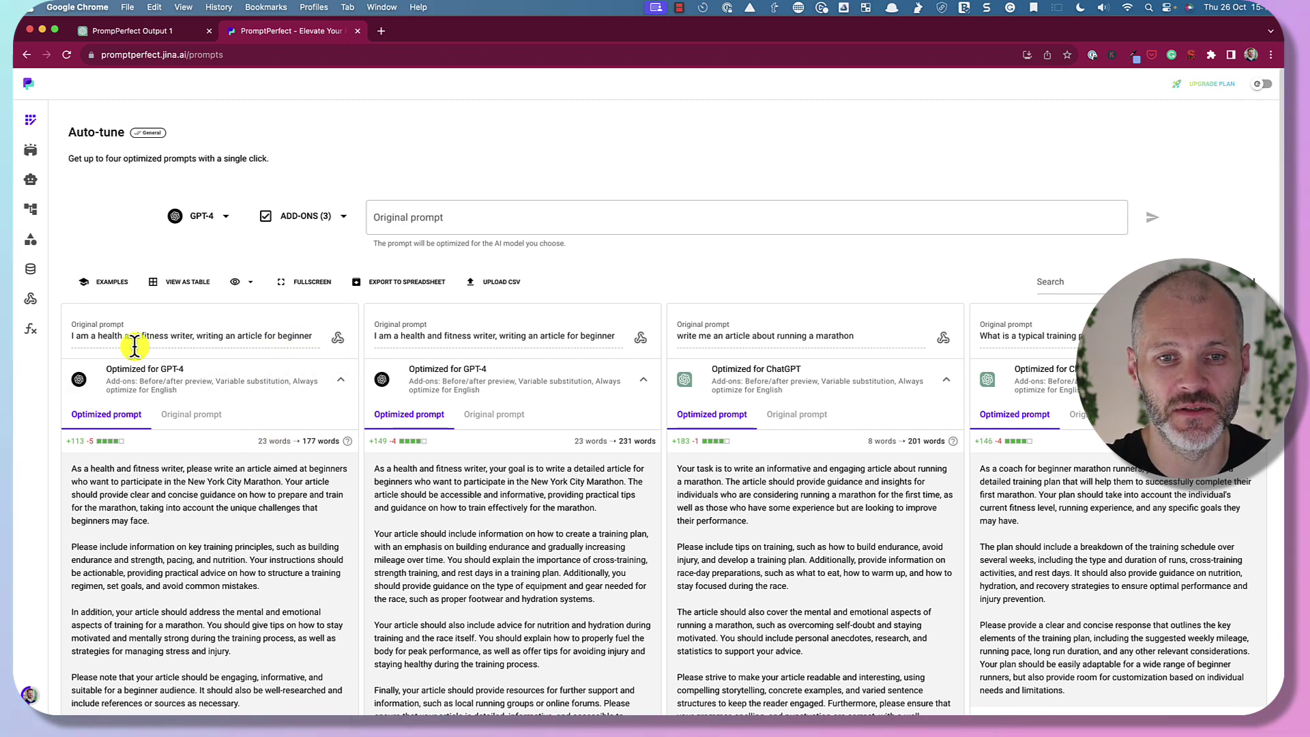
Review the health and fitness prompt's Before/After optimized versions, then return to ChatGPT.
{"action": "left_click_drag", "start_coordinate": [72, 333], "coordinate": [303, 340]}
{"action": "scroll", "coordinate": [302, 338], "scroll_direction": "down", "scroll_amount": 2}
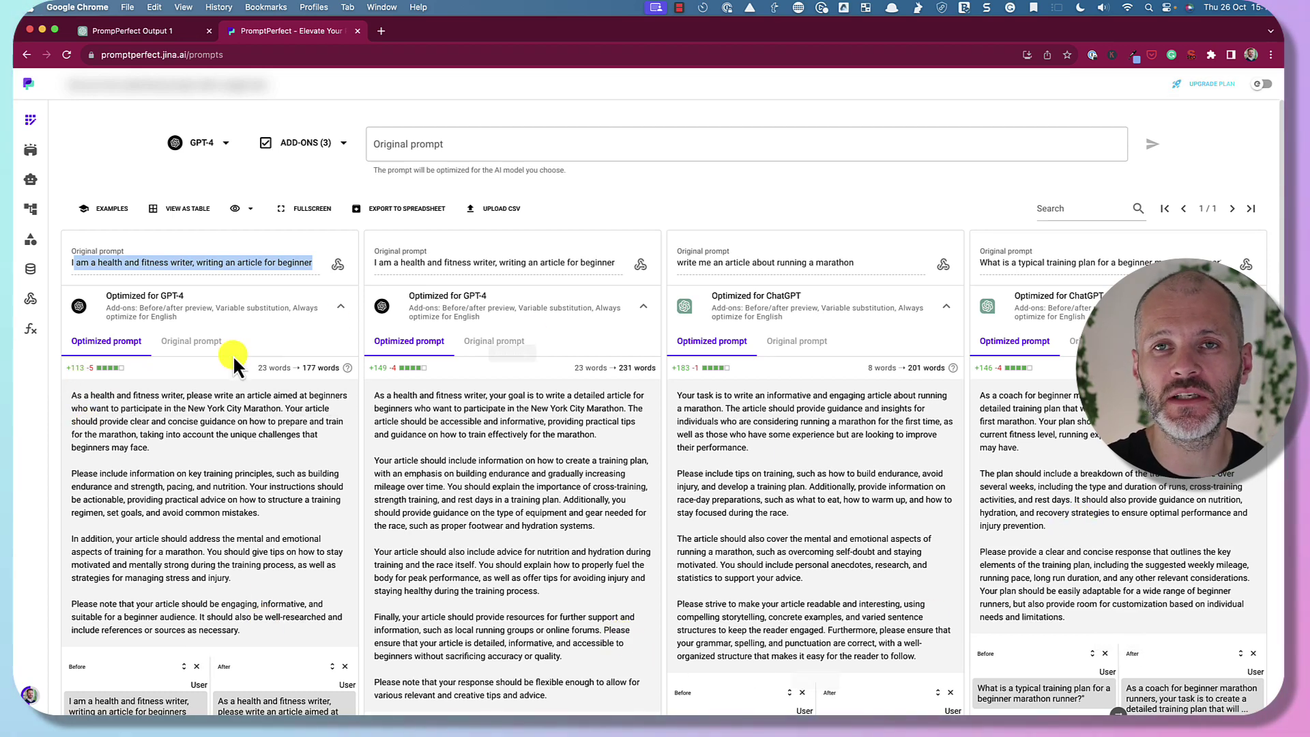
{"action": "left_click", "coordinate": [170, 34]}
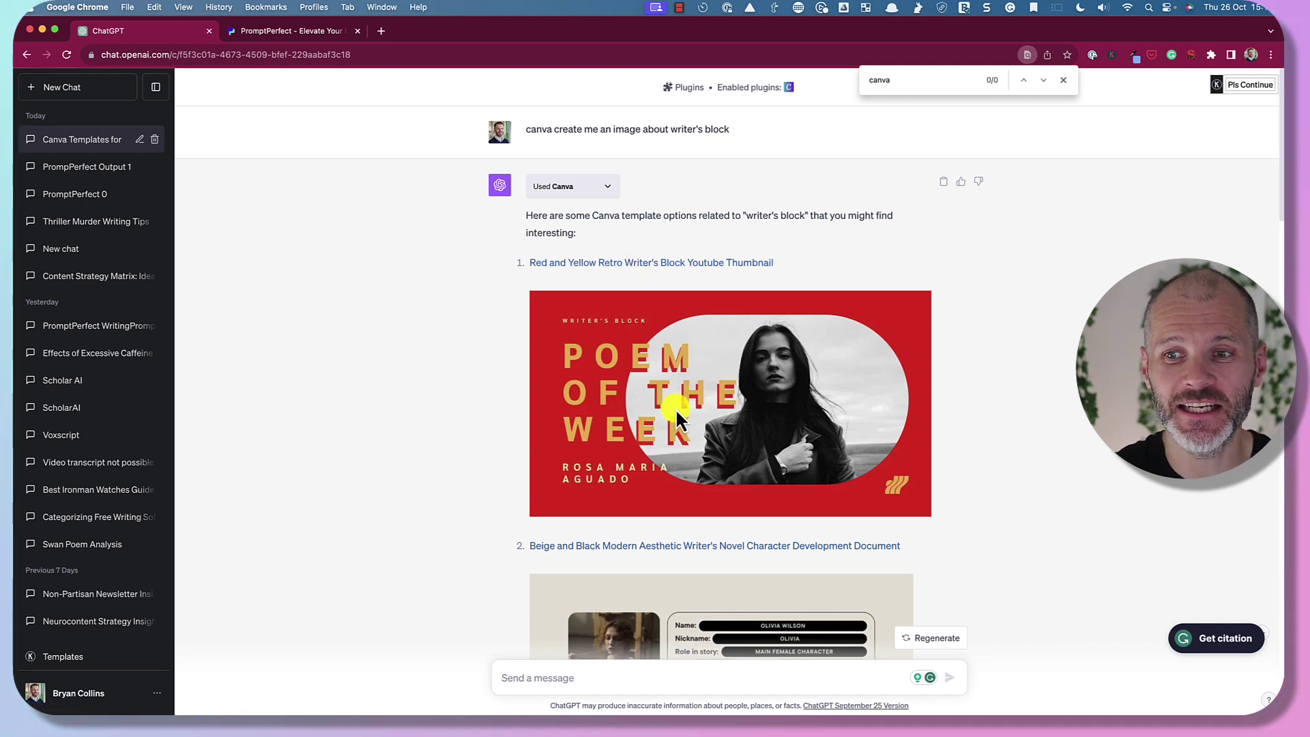
Open the Red and Yellow Retro Writer's Block YouTube Thumbnail template from the Canva reply.
{"action": "scroll", "coordinate": [675, 408], "scroll_direction": "down", "scroll_amount": 1}
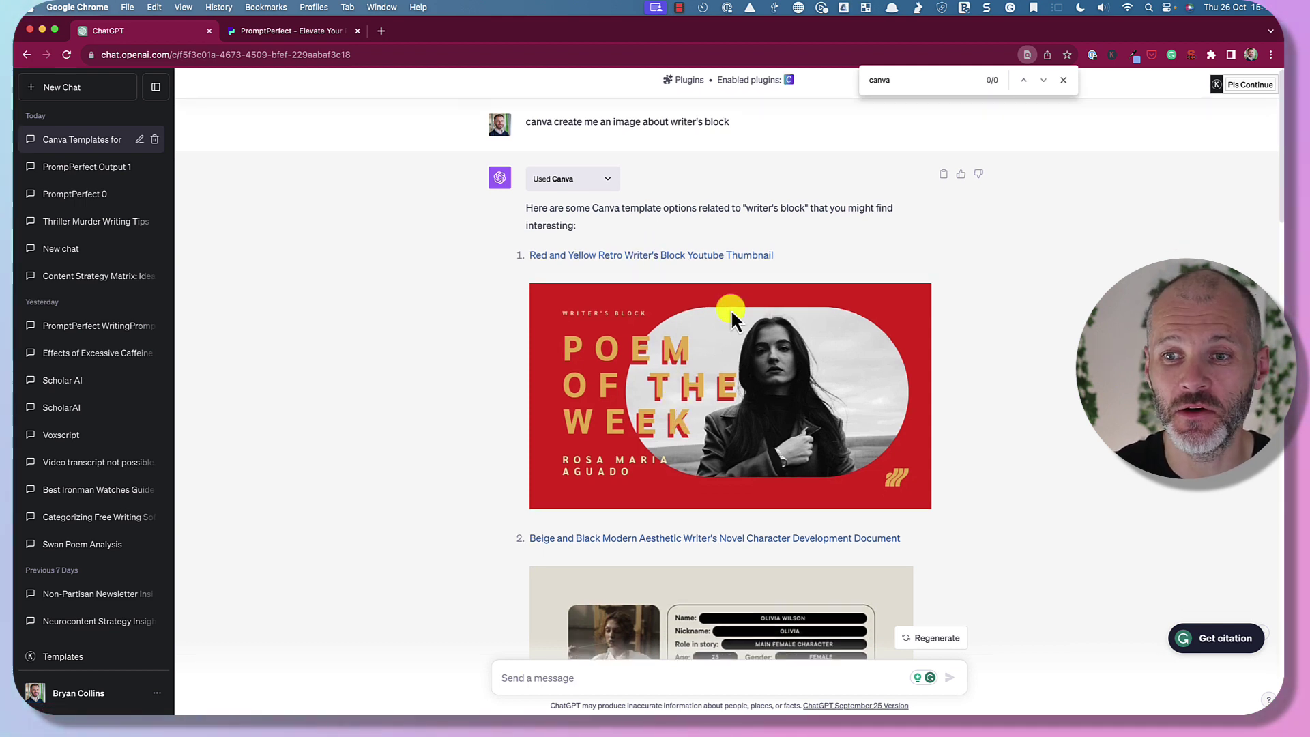
{"action": "left_click", "coordinate": [732, 260]}
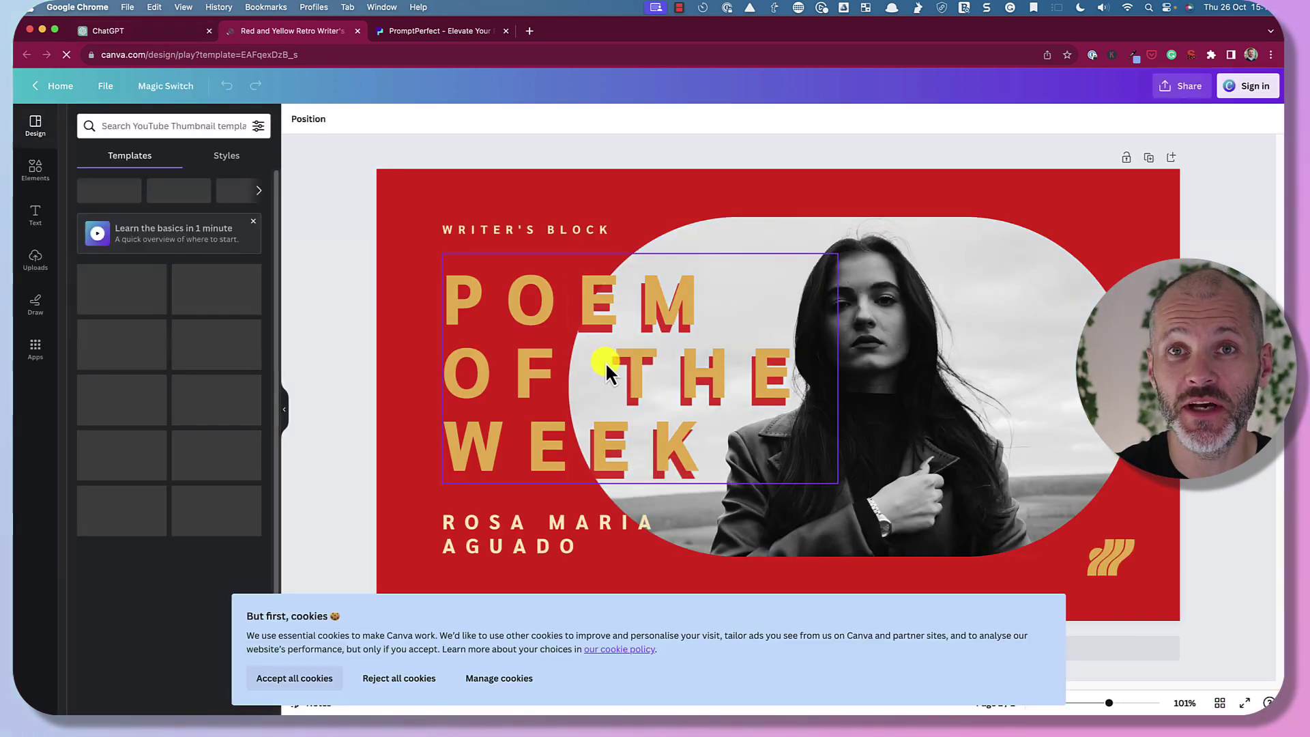
Return to ChatGPT and browse the Canva writer's block template suggestions.
{"action": "left_click", "coordinate": [173, 31]}
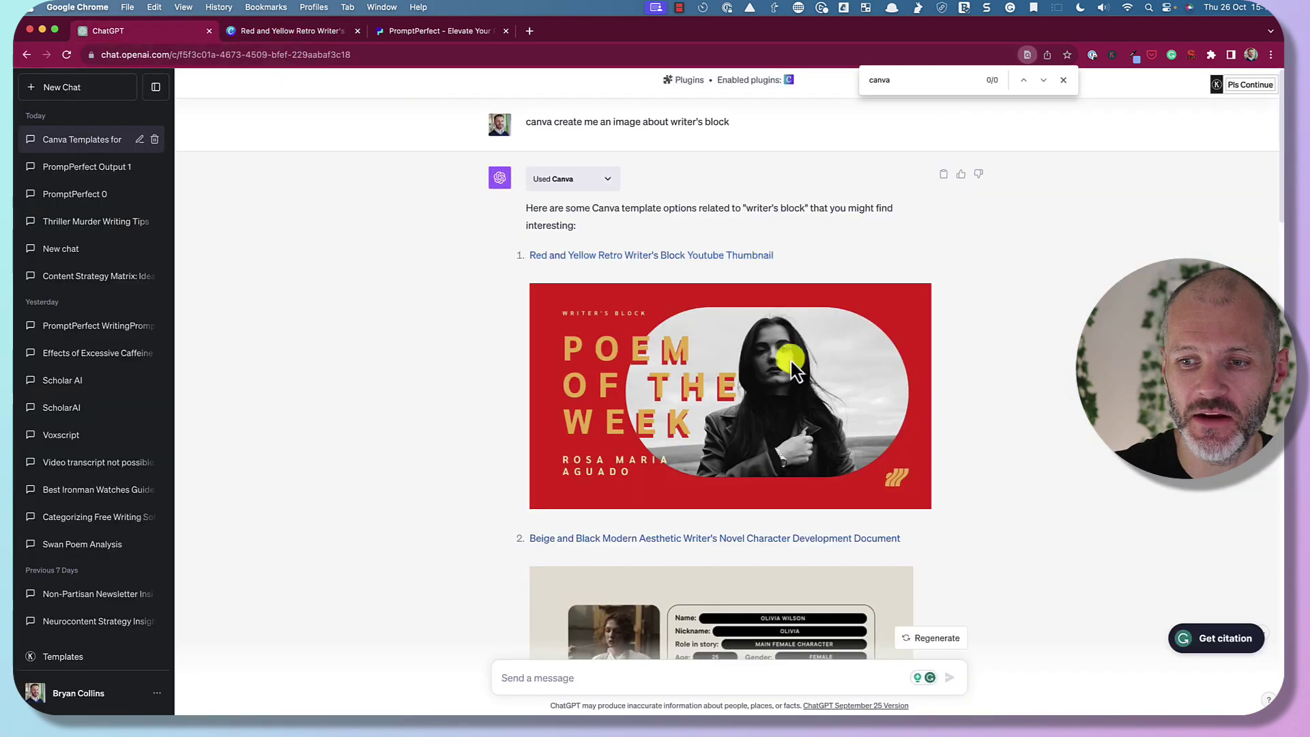
{"action": "scroll", "coordinate": [825, 431], "scroll_direction": "down", "scroll_amount": 4}
{"action": "scroll", "coordinate": [826, 432], "scroll_direction": "down", "scroll_amount": 2}
{"action": "scroll", "coordinate": [853, 478], "scroll_direction": "down", "scroll_amount": 6}
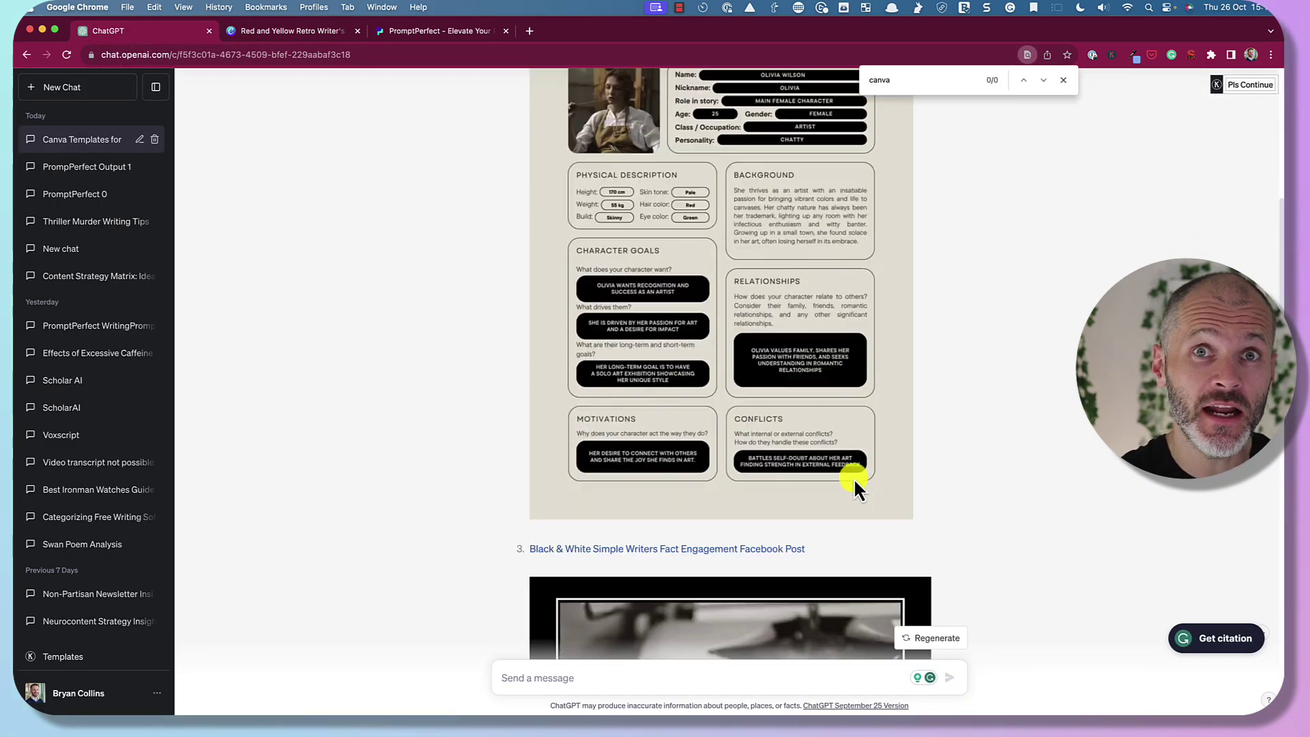
{"action": "scroll", "coordinate": [853, 470], "scroll_direction": "down", "scroll_amount": 4}
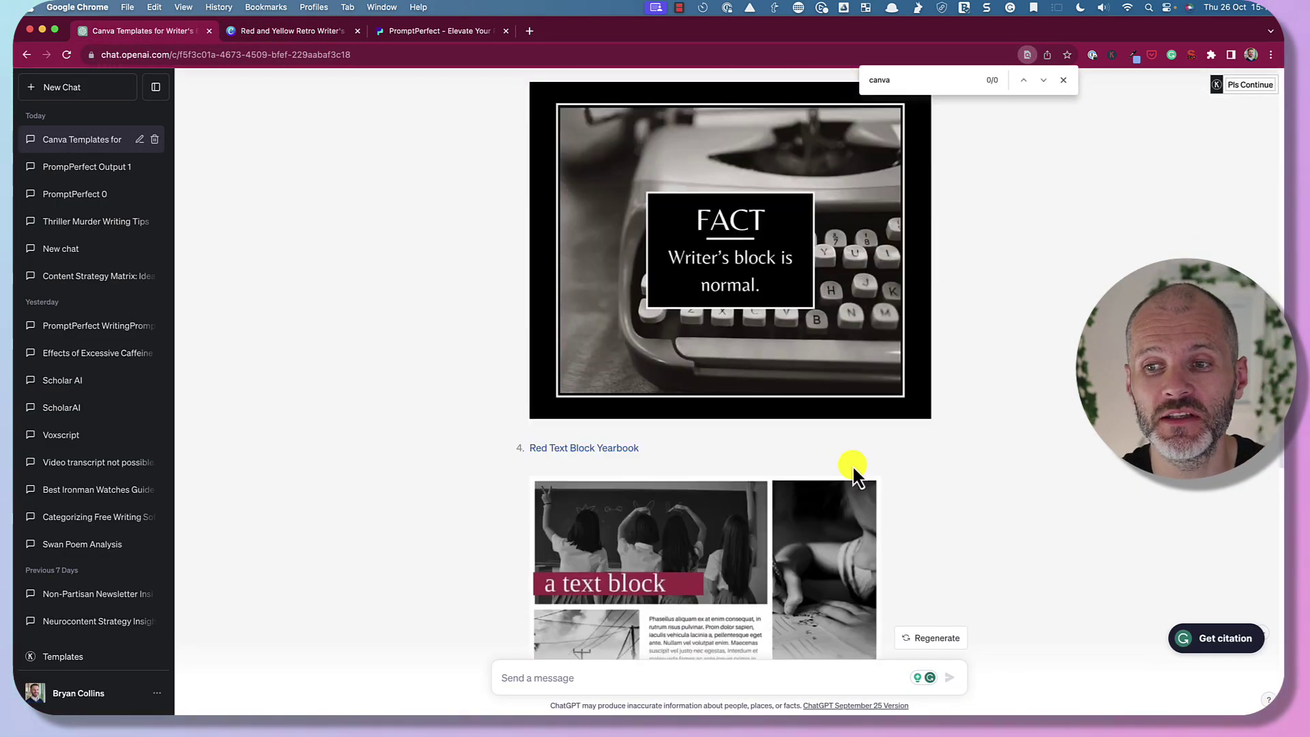
{"action": "scroll", "coordinate": [737, 380], "scroll_direction": "up", "scroll_amount": 2}
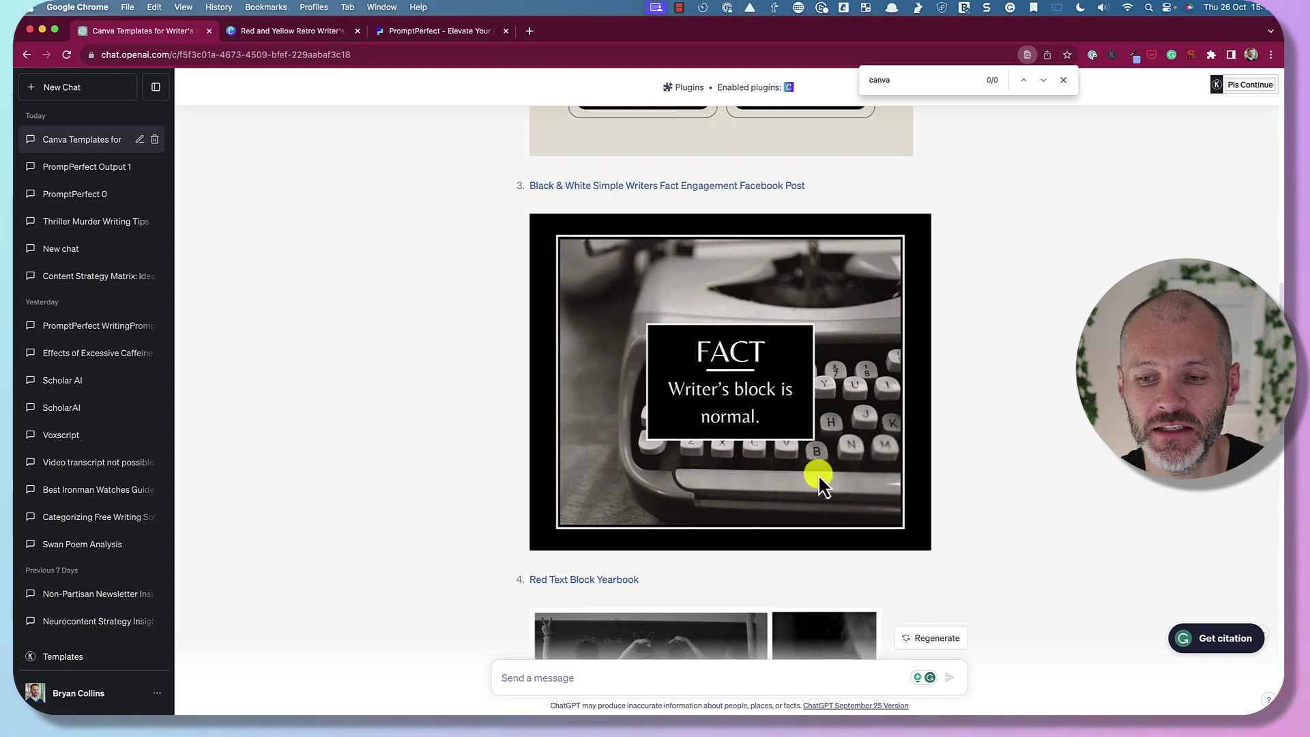
{"action": "scroll", "coordinate": [817, 474], "scroll_direction": "down", "scroll_amount": 5}
{"action": "scroll", "coordinate": [817, 474], "scroll_direction": "down", "scroll_amount": 10}
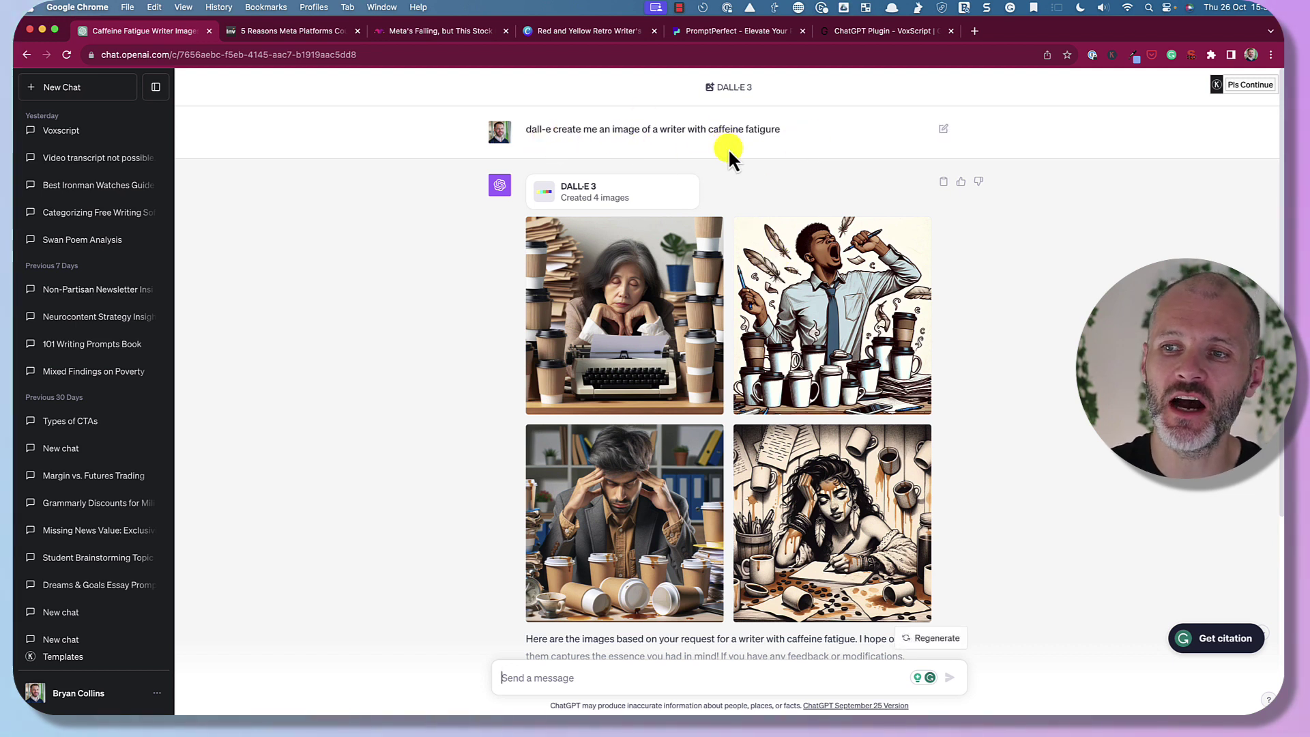
Scroll through both DALL·E 3 image sets of stressed, caffeine-fatigued writers.
{"action": "scroll", "coordinate": [734, 374], "scroll_direction": "down", "scroll_amount": 1}
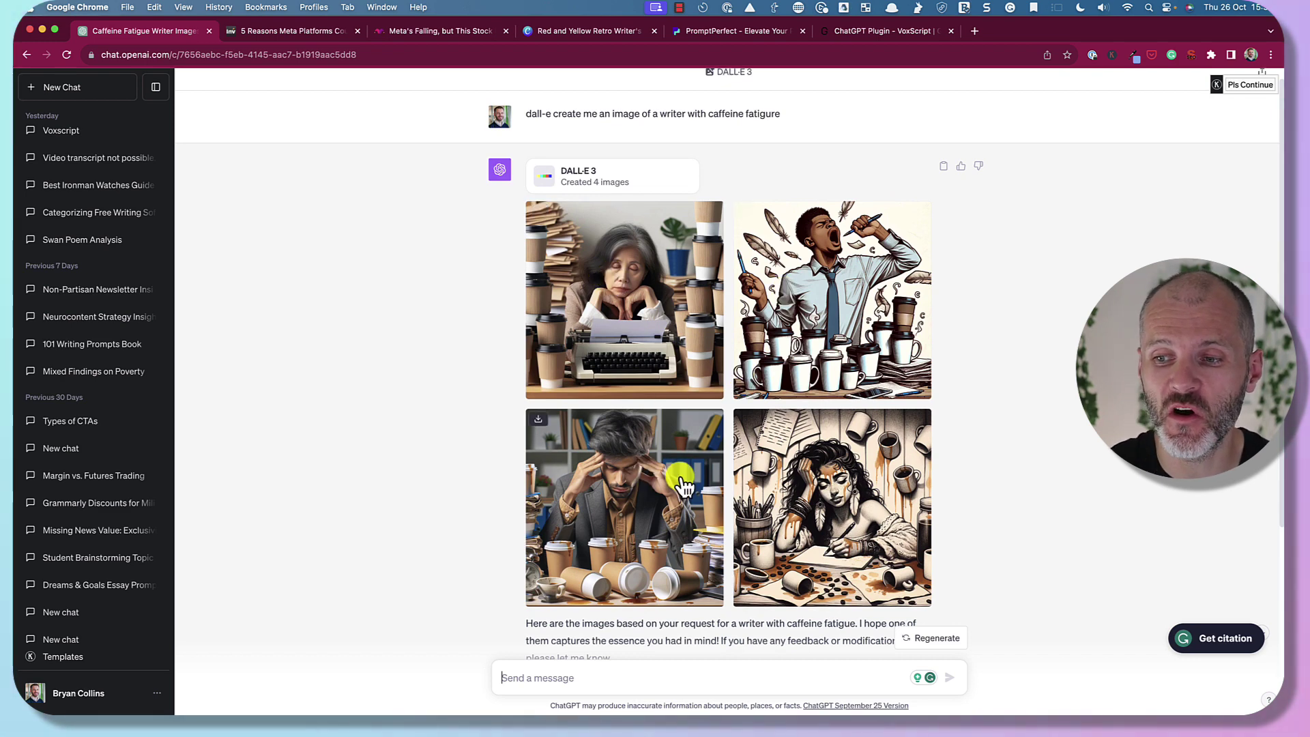
{"action": "scroll", "coordinate": [824, 518], "scroll_direction": "down", "scroll_amount": 2}
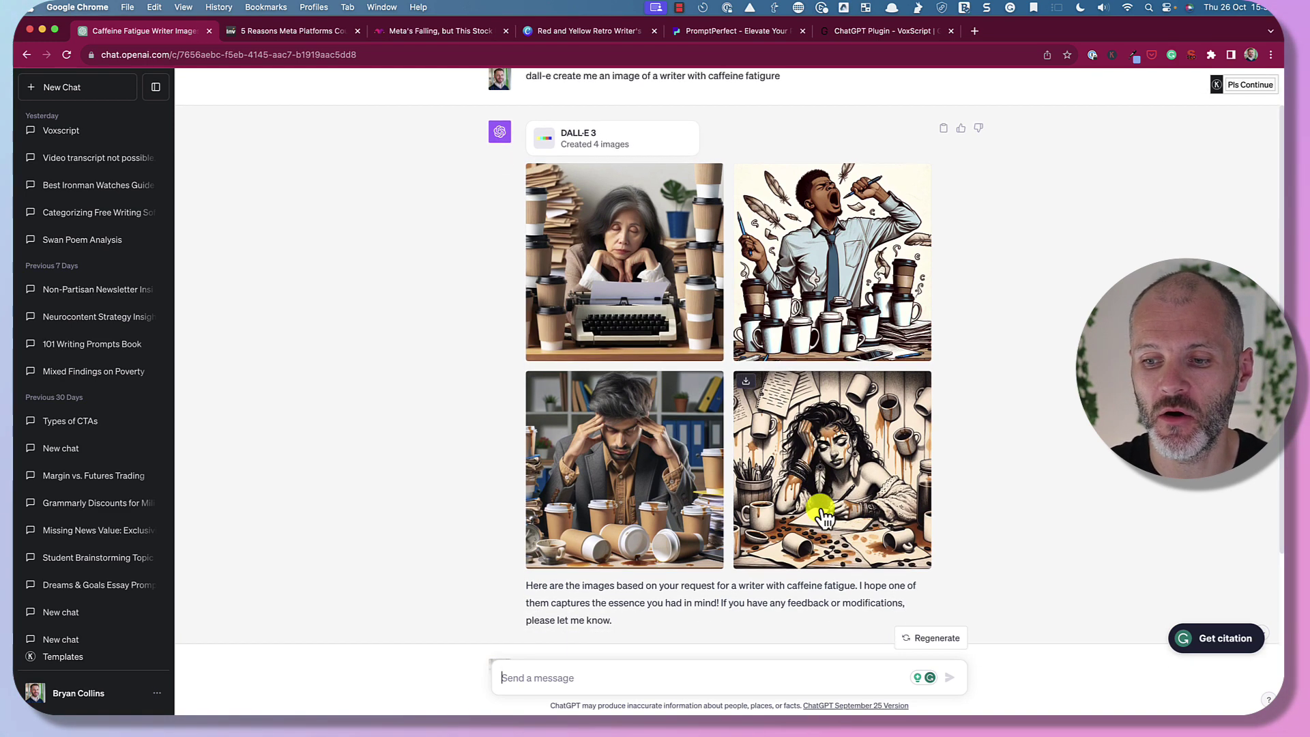
{"action": "scroll", "coordinate": [813, 560], "scroll_direction": "down", "scroll_amount": 5}
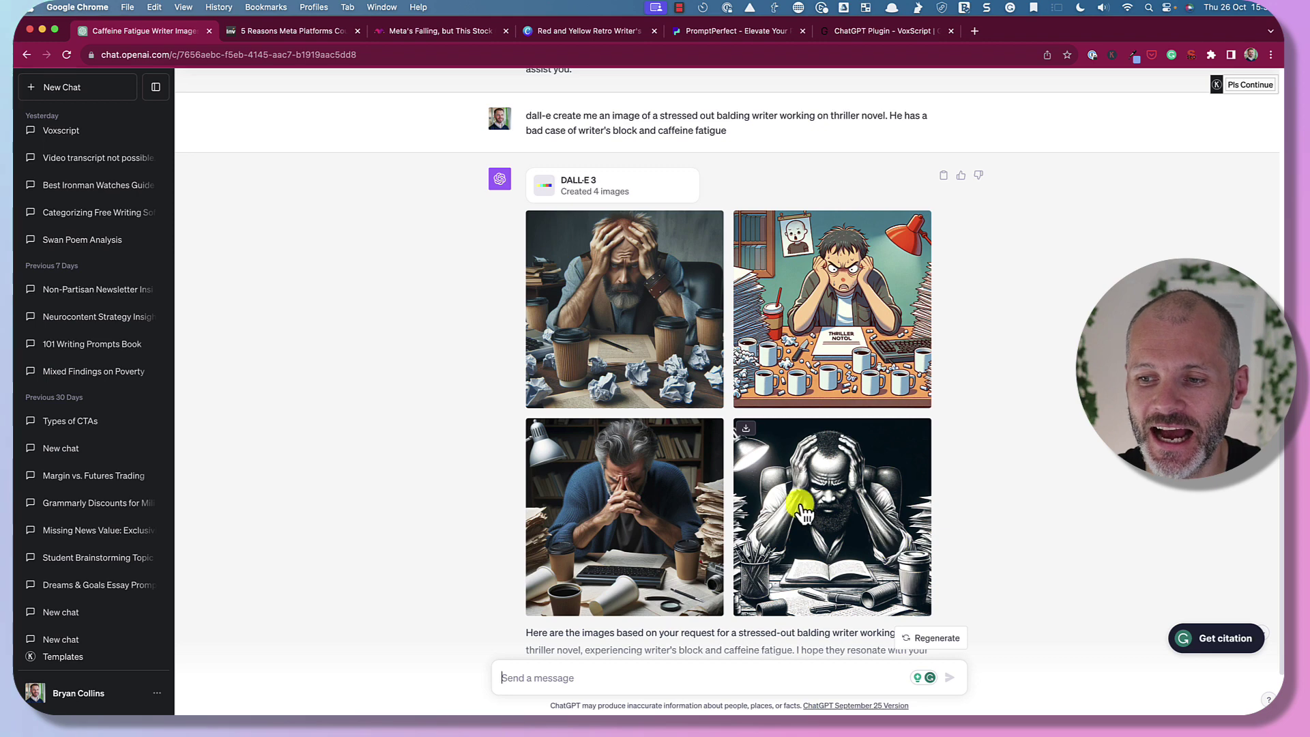
{"action": "scroll", "coordinate": [812, 526], "scroll_direction": "down", "scroll_amount": 1}
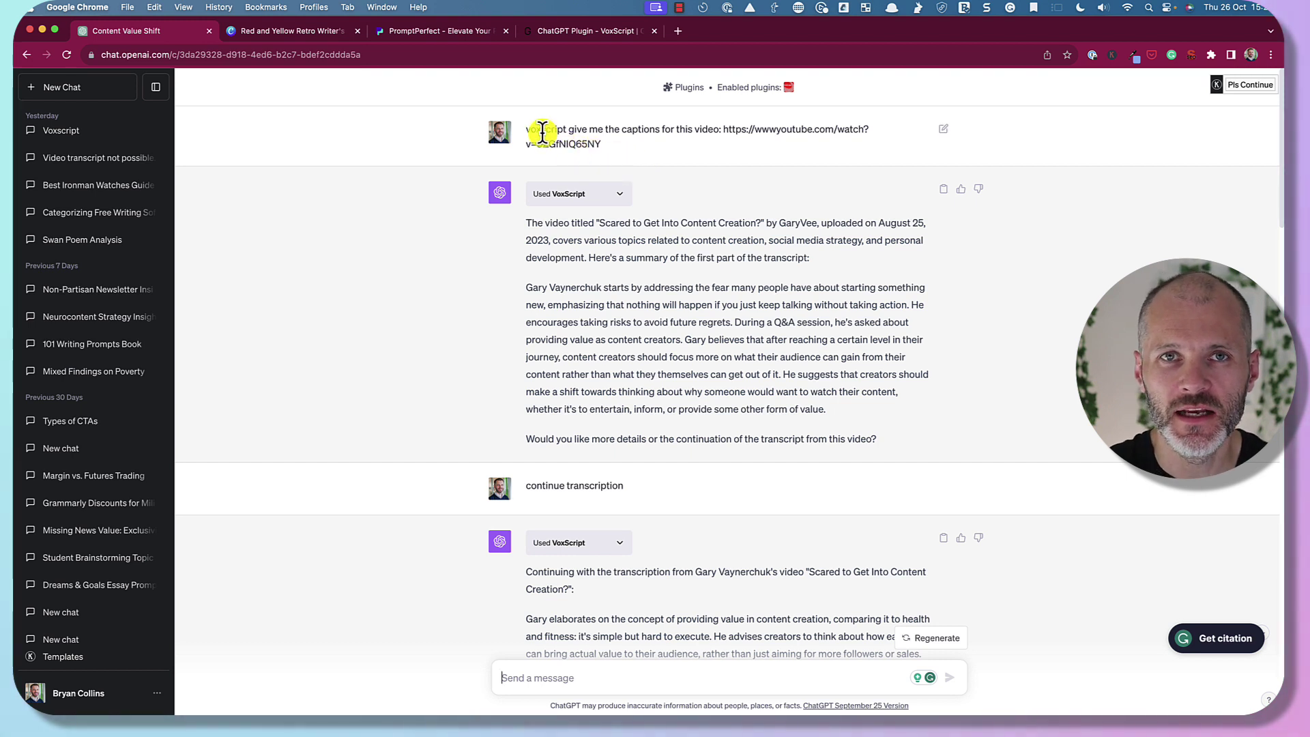
Highlight the VoxScript captions request and its YouTube video URL.
{"action": "mouse_move", "coordinate": [527, 139]}
{"action": "left_mouse_down"}
{"action": "mouse_move", "coordinate": [585, 137]}
{"action": "mouse_move", "coordinate": [549, 144]}
{"action": "left_mouse_up"}
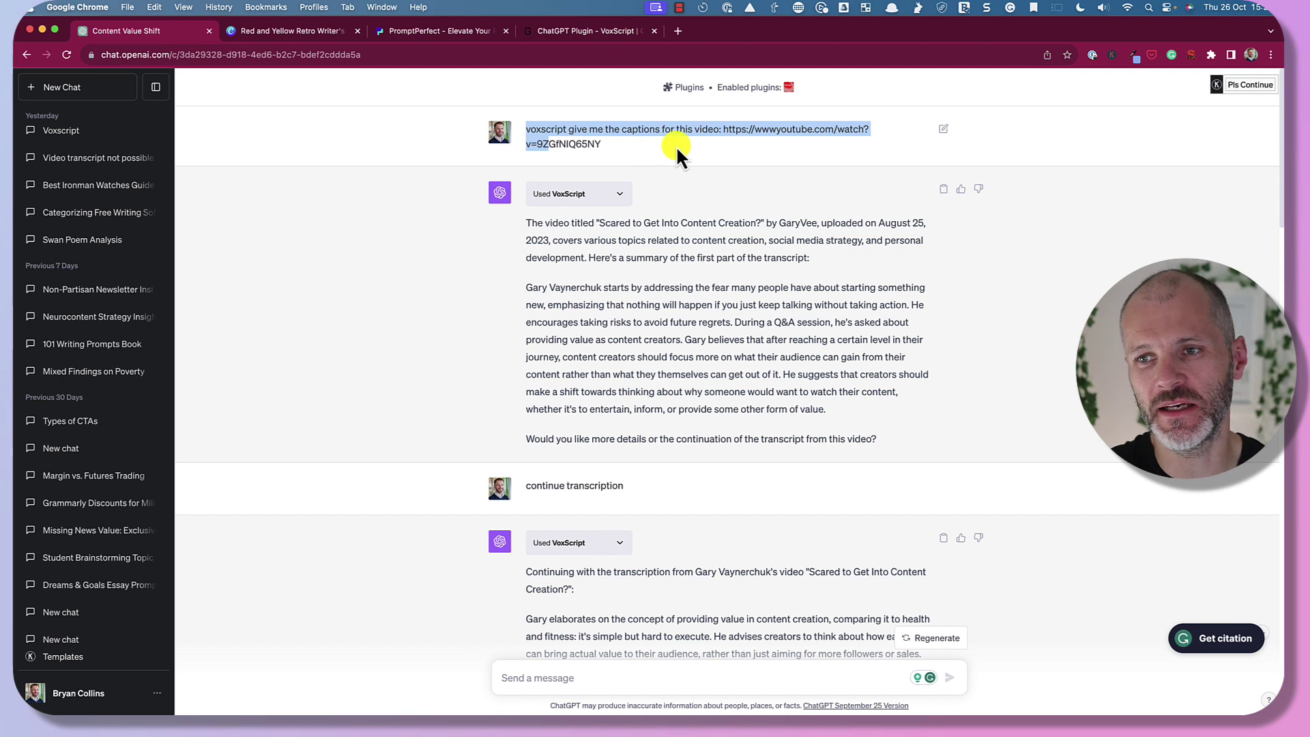
{"action": "left_click_drag", "start_coordinate": [701, 133], "coordinate": [722, 150]}
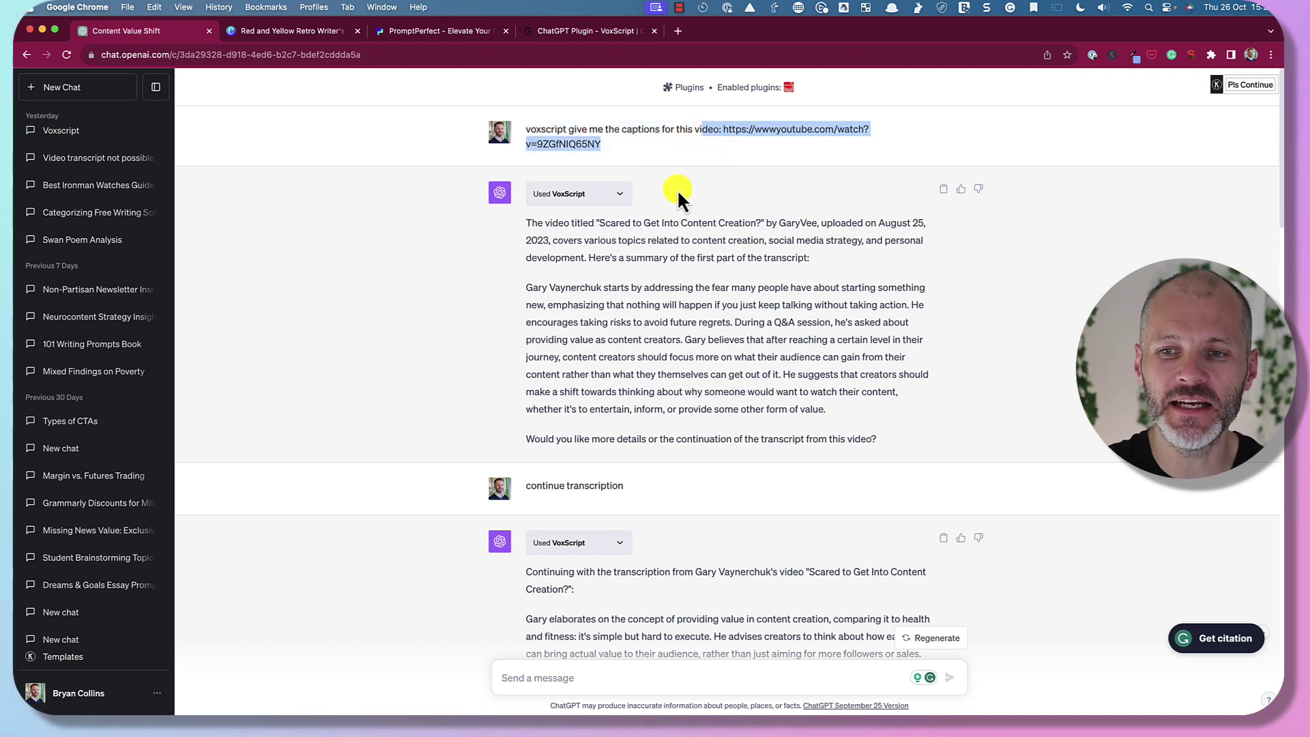
{"action": "scroll", "coordinate": [666, 287], "scroll_direction": "down", "scroll_amount": 1}
{"action": "left_click", "coordinate": [758, 124]}
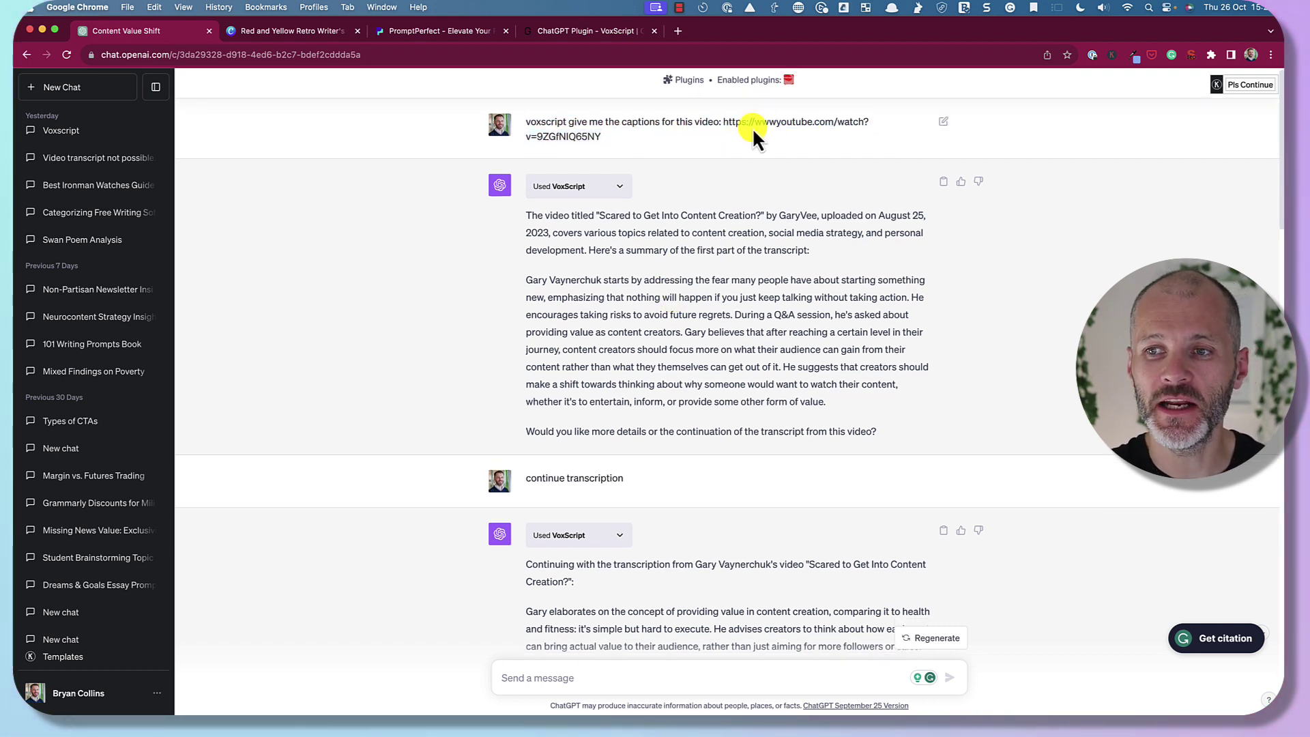
{"action": "left_click_drag", "start_coordinate": [724, 123], "coordinate": [732, 140]}
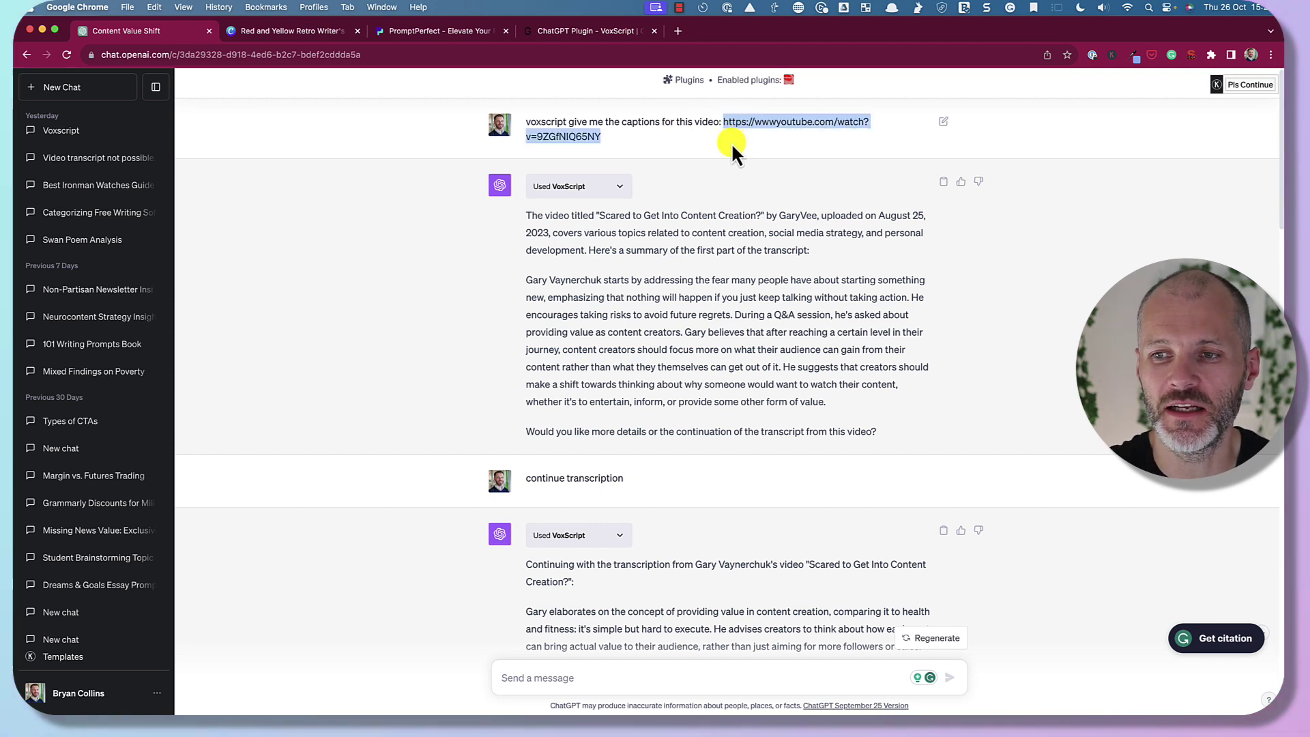
Highlight the VoxScript transcript summary replies and scroll down to the Meta news results.
{"action": "scroll", "coordinate": [731, 232], "scroll_direction": "down", "scroll_amount": 1}
{"action": "left_click", "coordinate": [521, 202]}
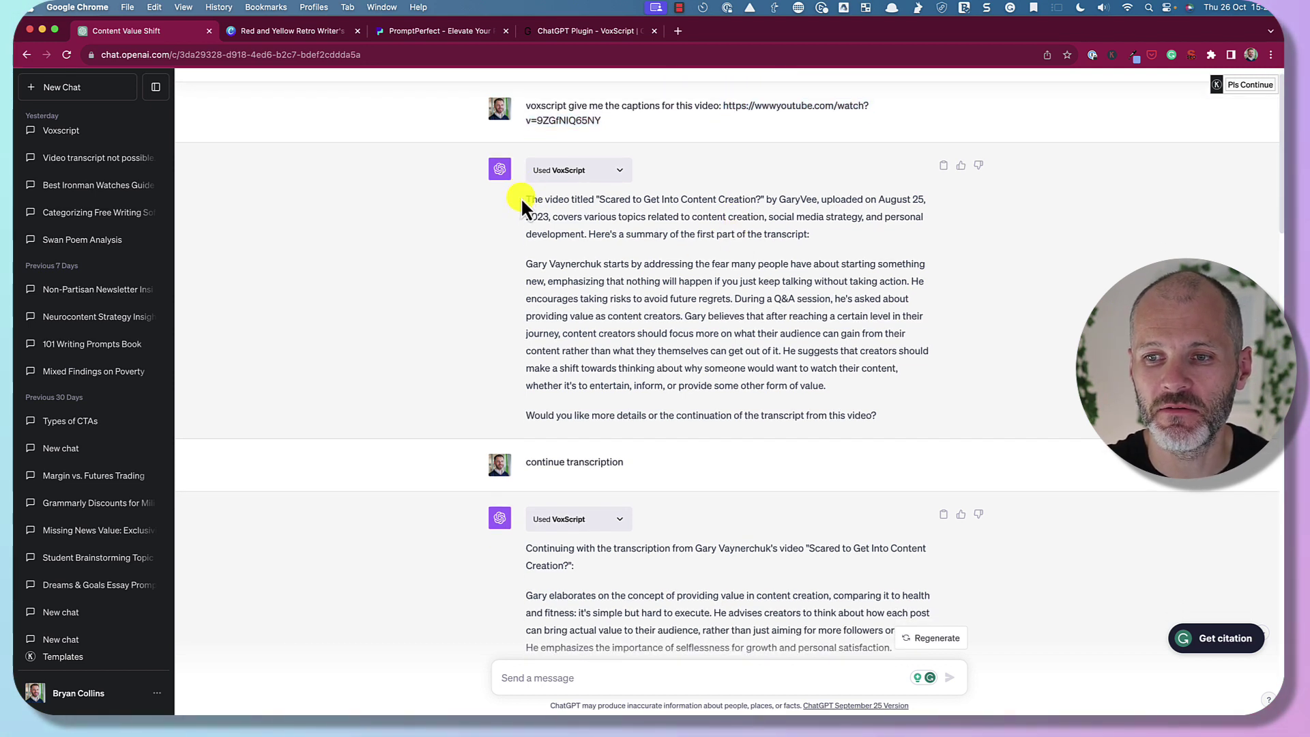
{"action": "left_click_drag", "start_coordinate": [522, 199], "coordinate": [898, 411]}
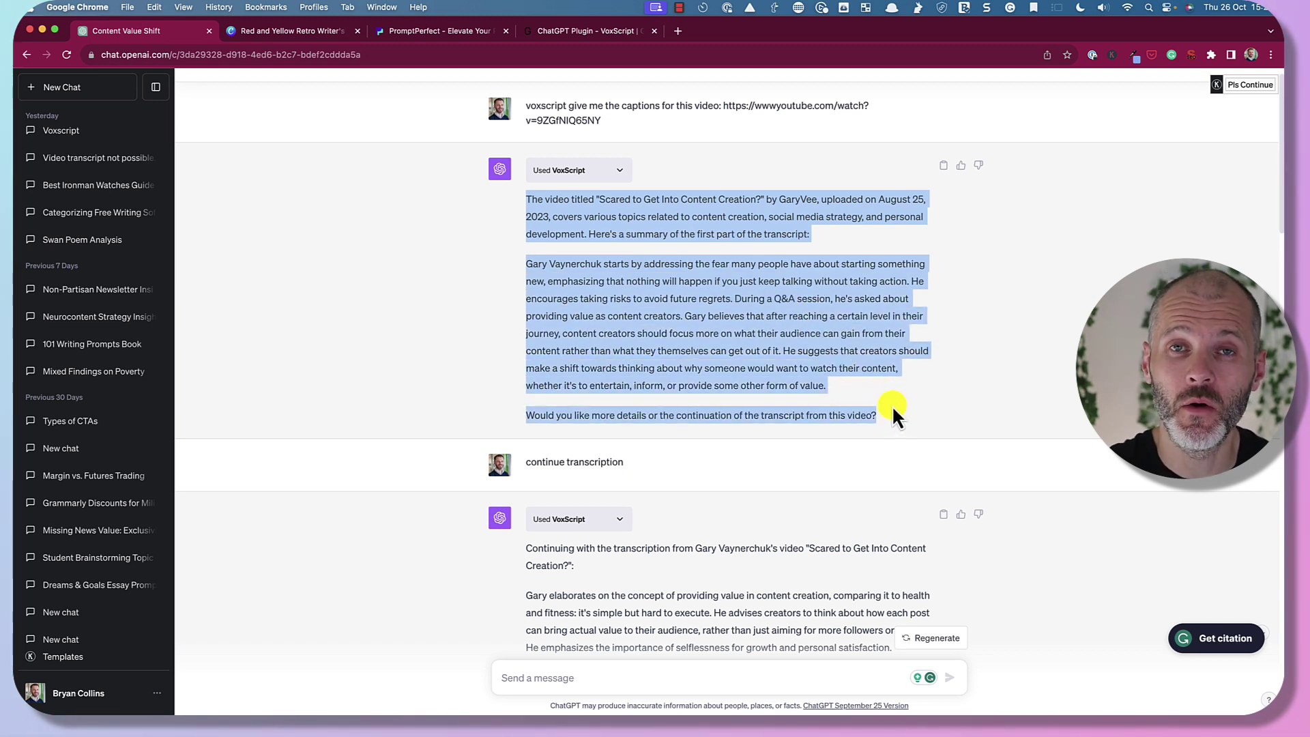
{"action": "scroll", "coordinate": [891, 404], "scroll_direction": "down", "scroll_amount": 5}
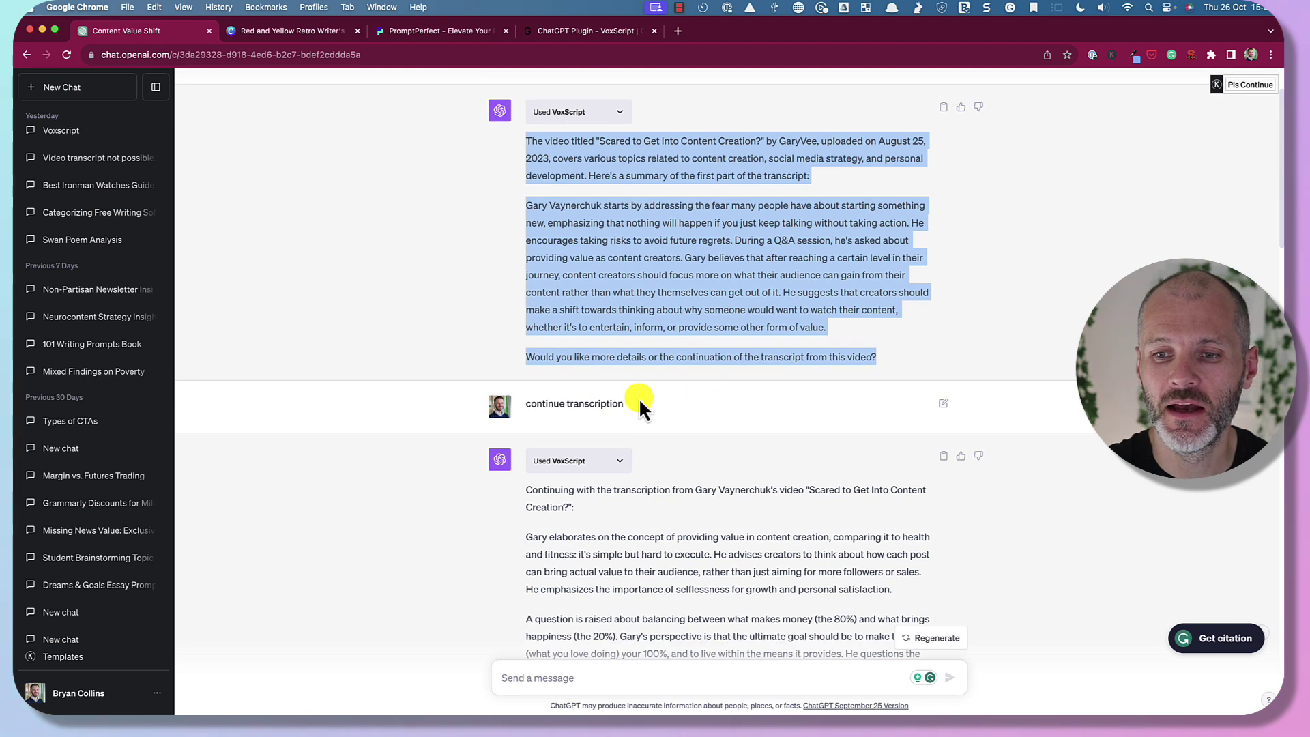
{"action": "left_click_drag", "start_coordinate": [644, 387], "coordinate": [525, 380]}
{"action": "scroll", "coordinate": [662, 442], "scroll_direction": "down", "scroll_amount": 8}
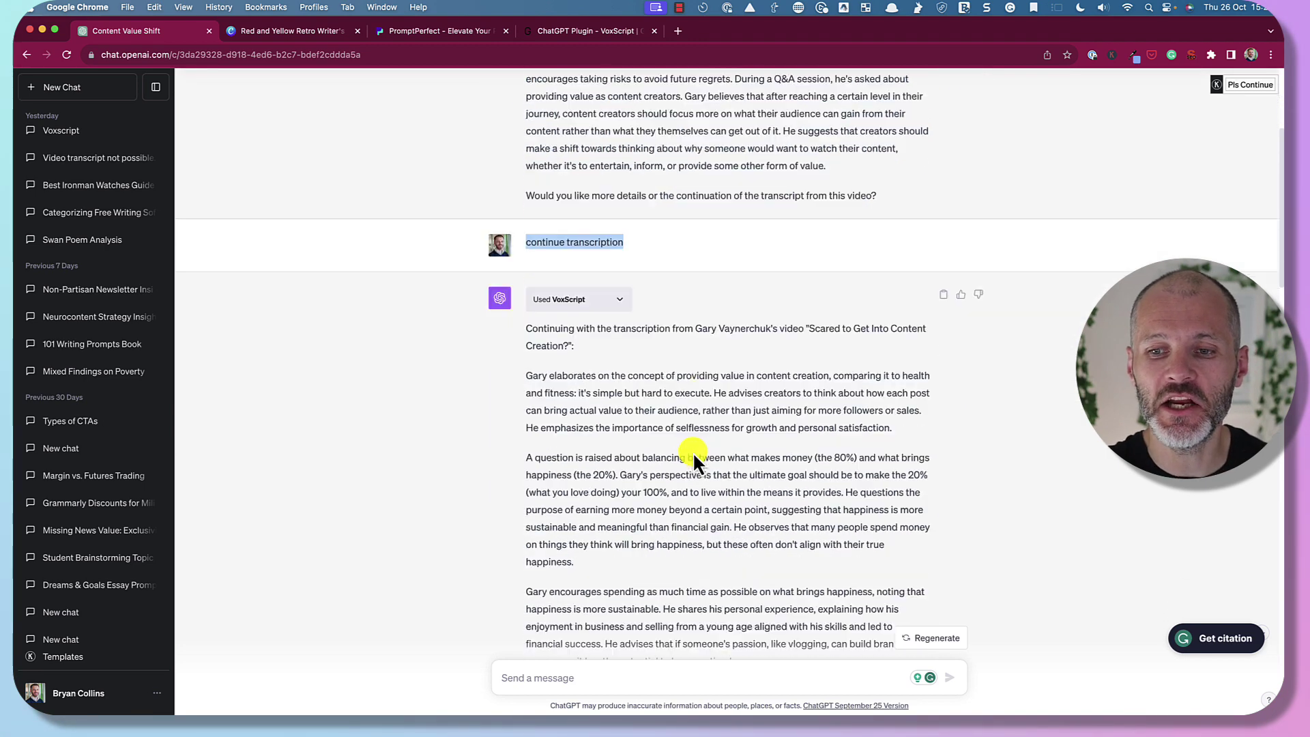
{"action": "scroll", "coordinate": [693, 451], "scroll_direction": "down", "scroll_amount": 6}
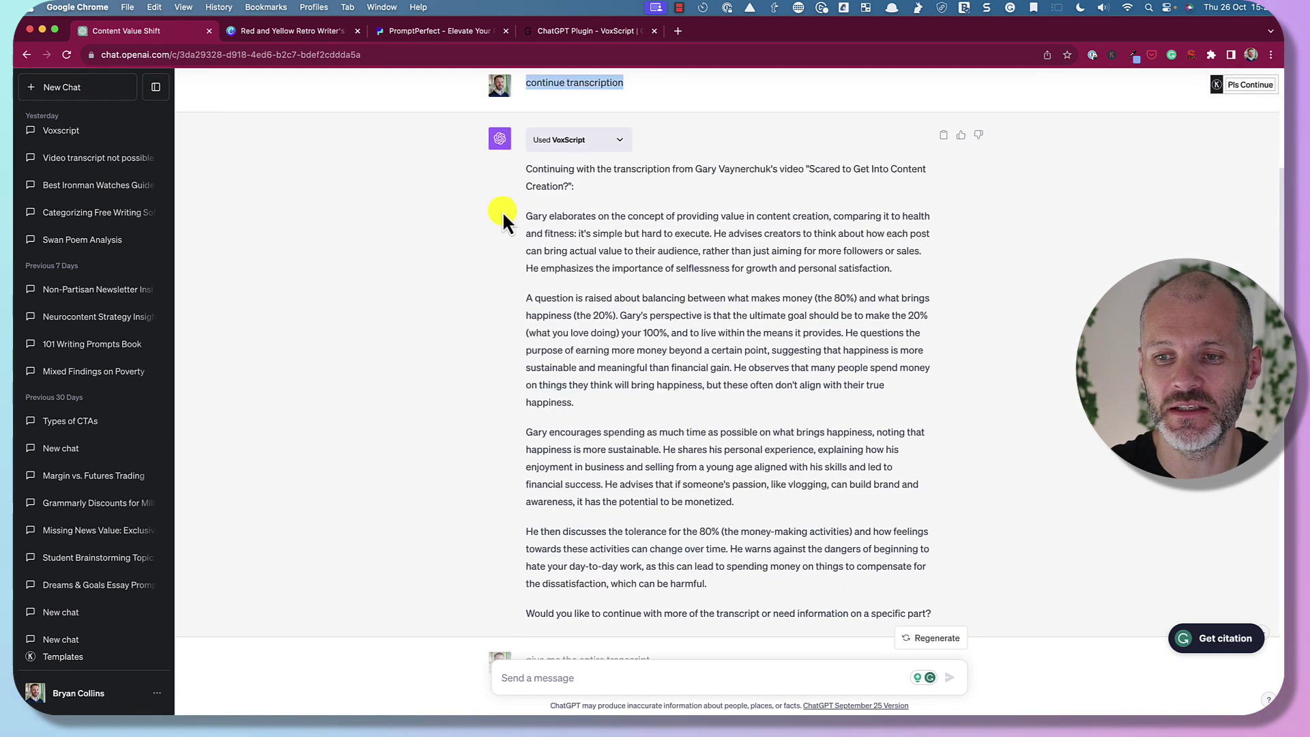
{"action": "left_click_drag", "start_coordinate": [502, 211], "coordinate": [702, 386]}
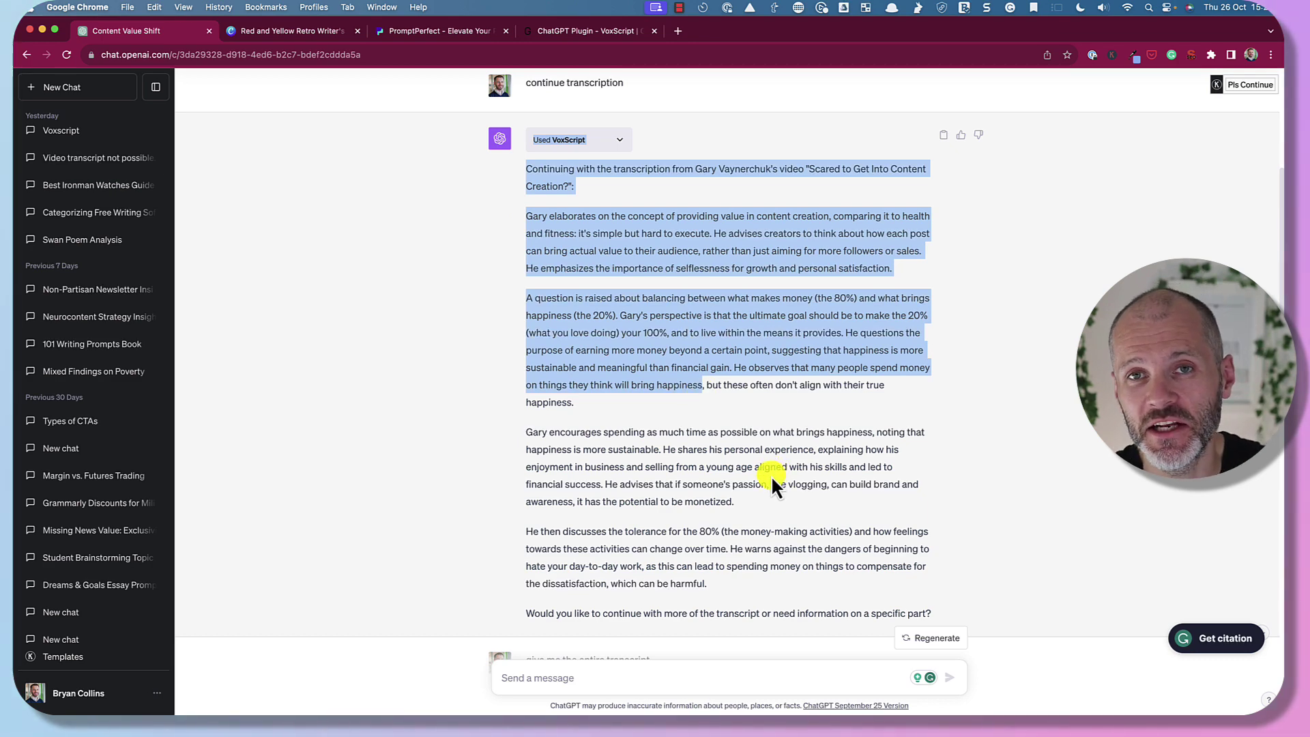
{"action": "scroll", "coordinate": [771, 475], "scroll_direction": "down", "scroll_amount": 3}
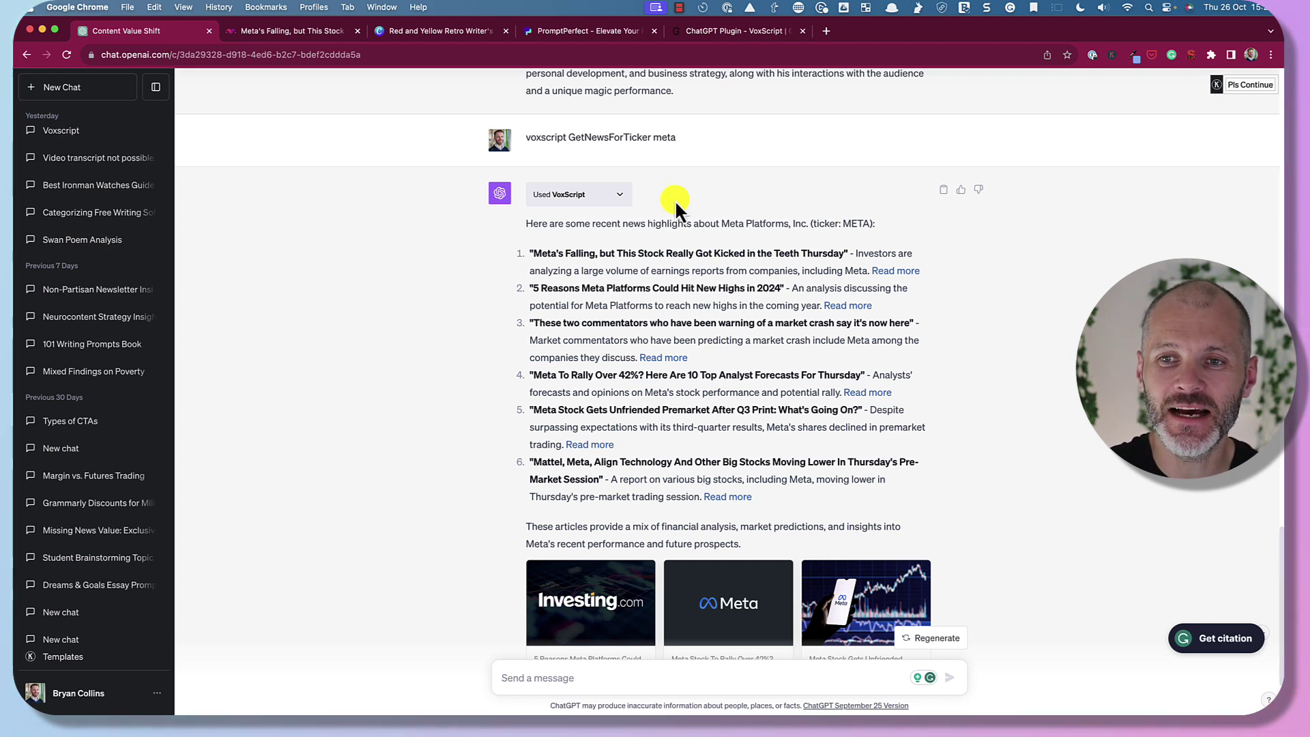
Highlight voxscript, the GetNewsForTicker command and the ticker meta in the prompt.
{"action": "double_click", "coordinate": [545, 136]}
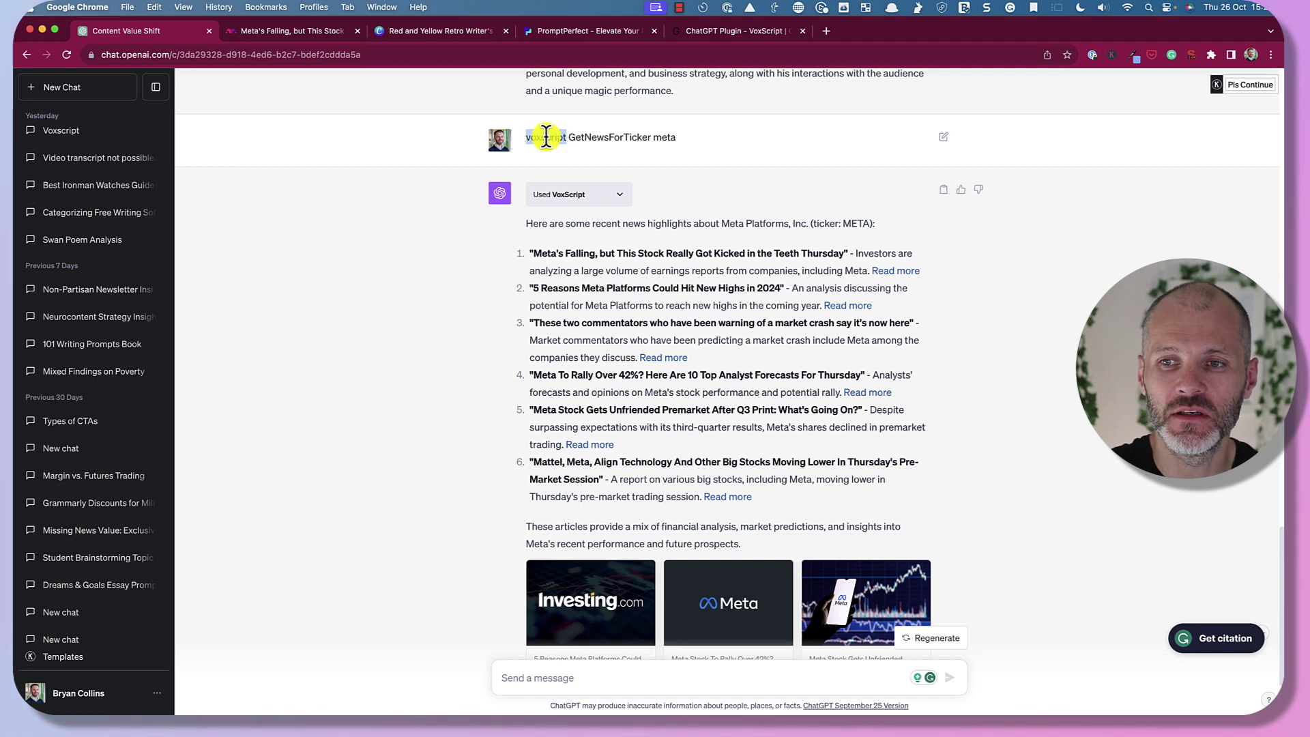
{"action": "left_click_drag", "start_coordinate": [569, 136], "coordinate": [645, 153]}
{"action": "left_click", "coordinate": [690, 146]}
{"action": "double_click", "coordinate": [663, 137]}
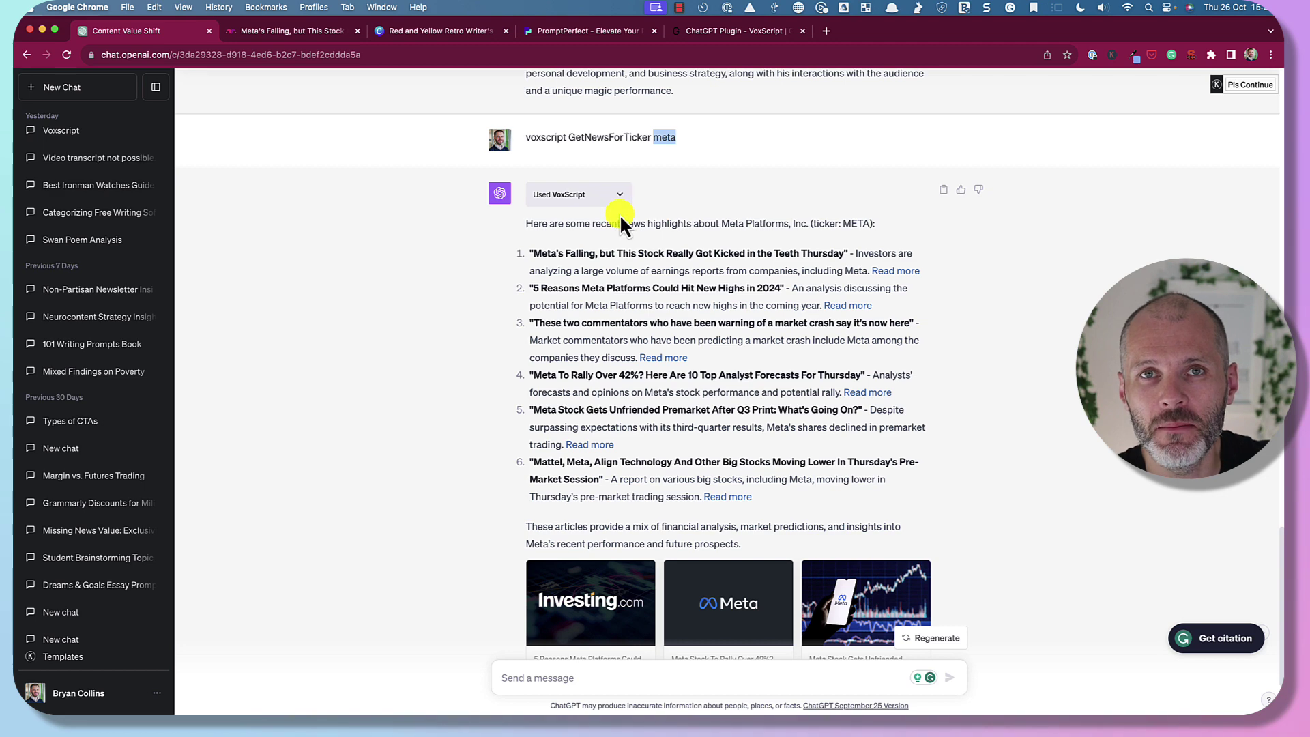
Open the second Meta headline's investing.com article in a new tab, then return to ChatGPT.
{"action": "left_click", "coordinate": [848, 305]}
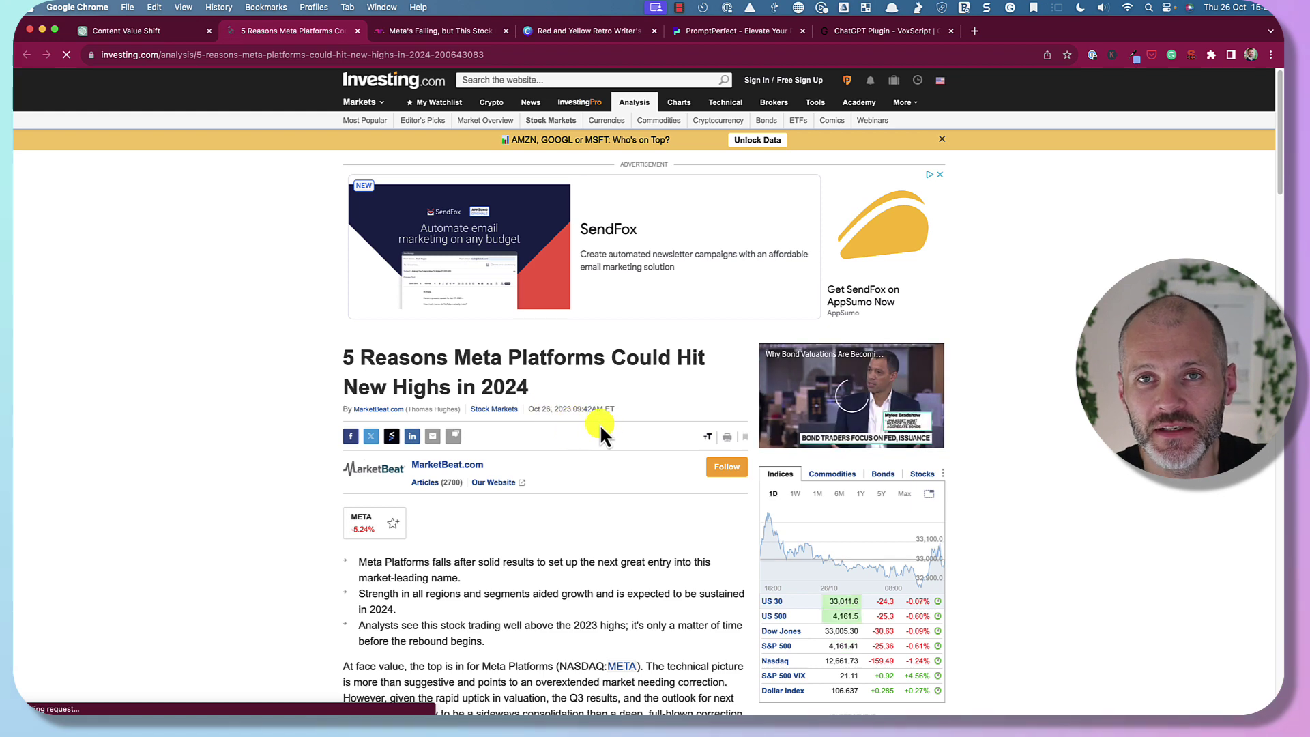
{"action": "left_click", "coordinate": [176, 32]}
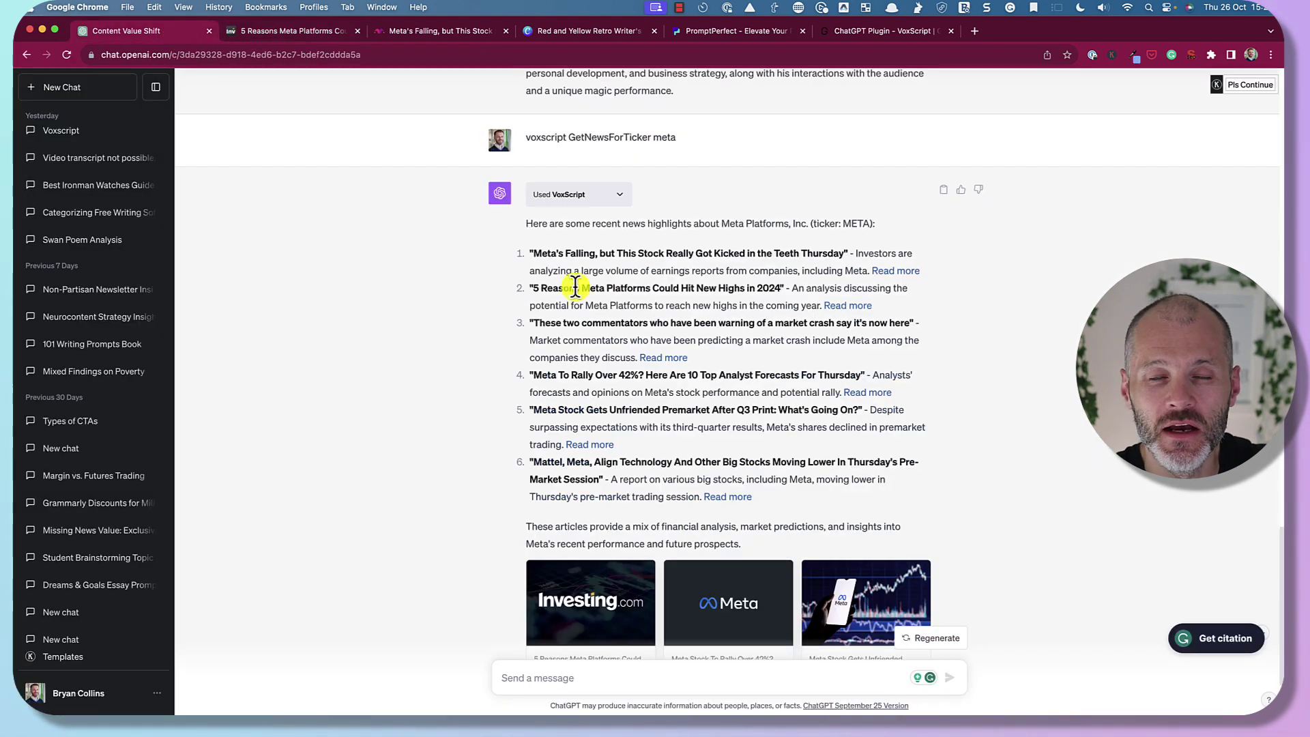
{"action": "scroll", "coordinate": [692, 383], "scroll_direction": "down", "scroll_amount": 3}
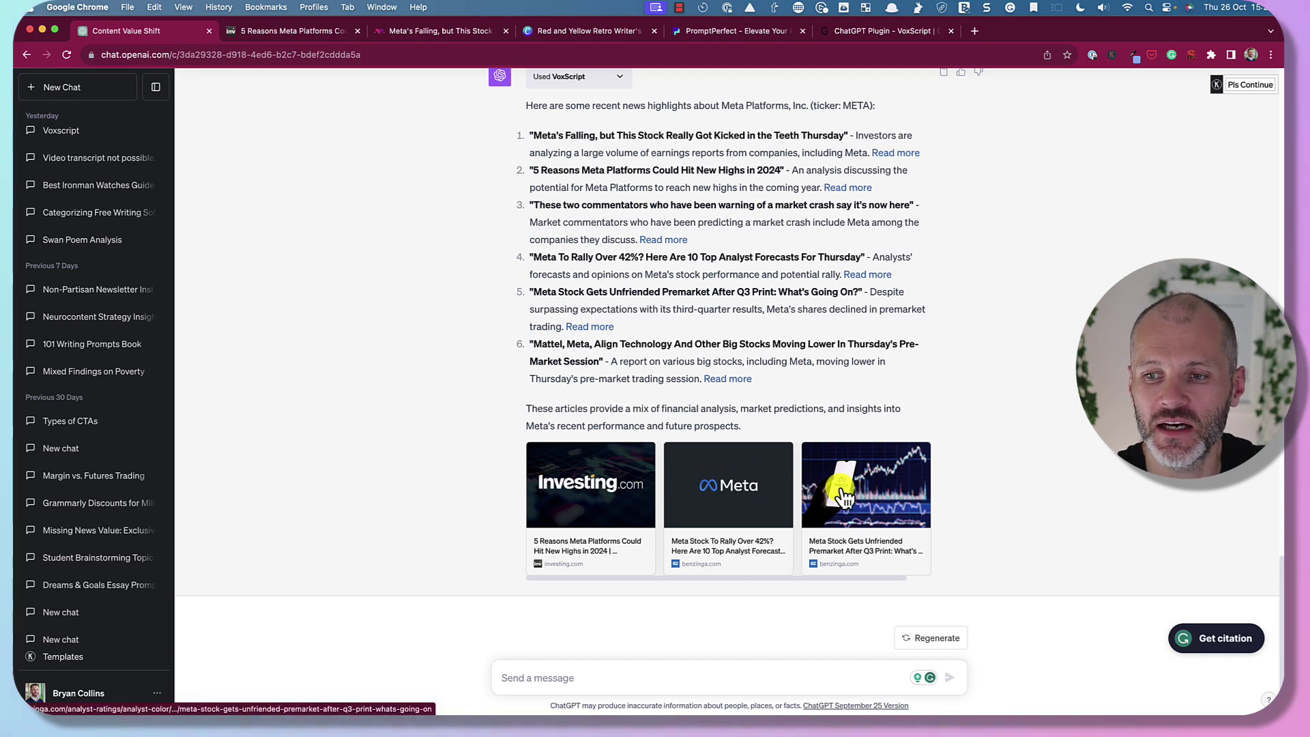
{"action": "scroll", "coordinate": [861, 493], "scroll_direction": "up", "scroll_amount": 1}
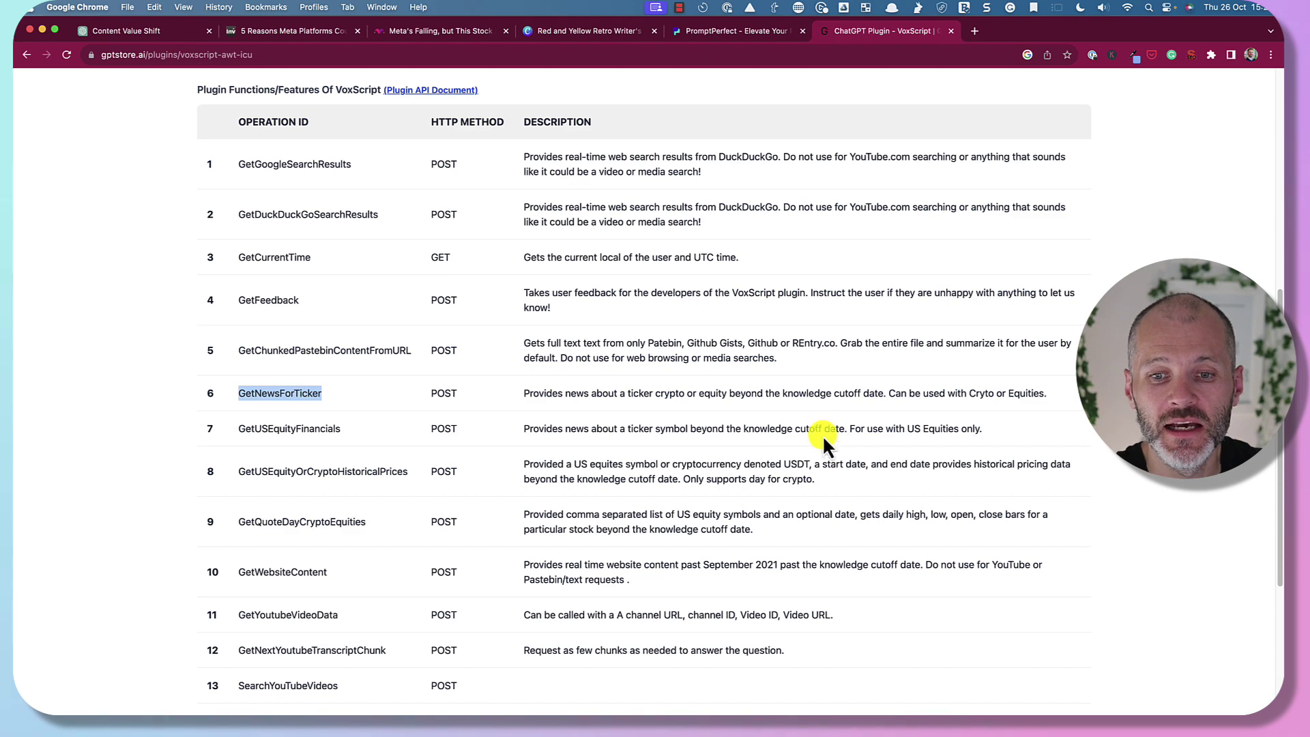
{"action": "left_click_drag", "start_coordinate": [222, 104], "coordinate": [213, 344]}
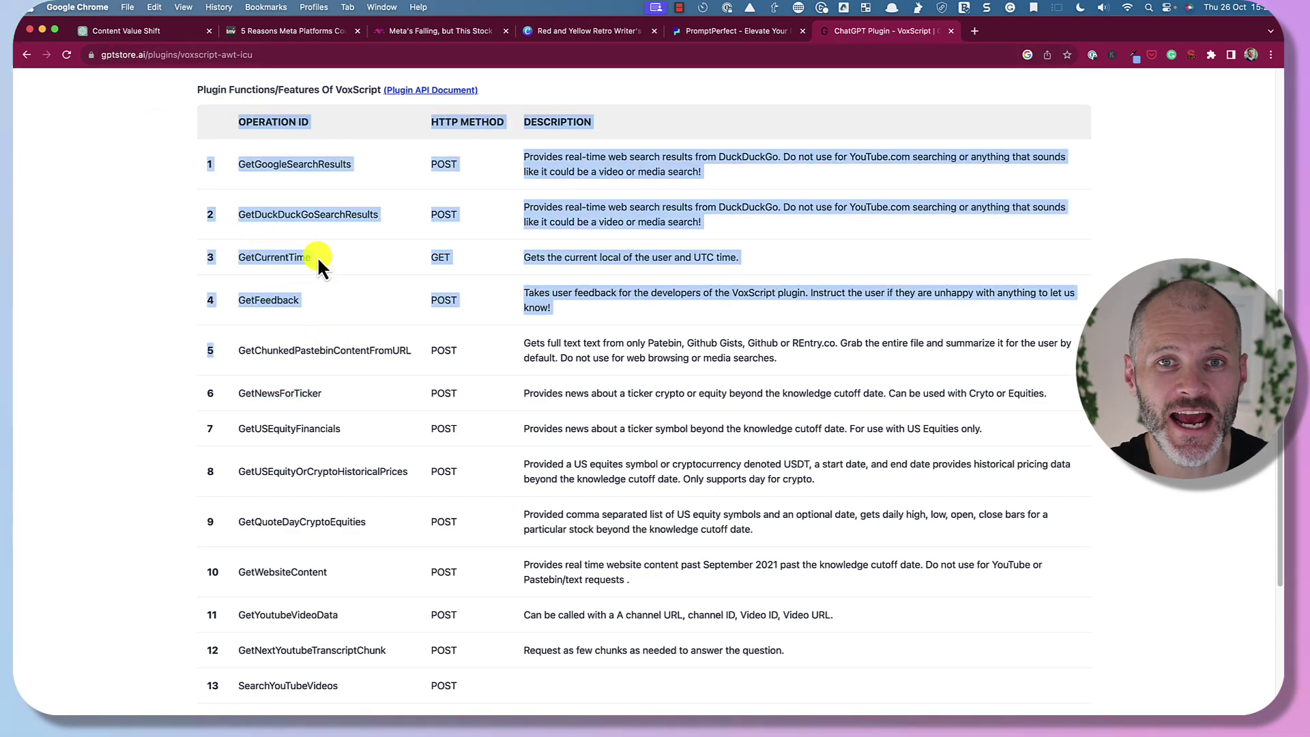
{"action": "scroll", "coordinate": [437, 347], "scroll_direction": "down", "scroll_amount": 3}
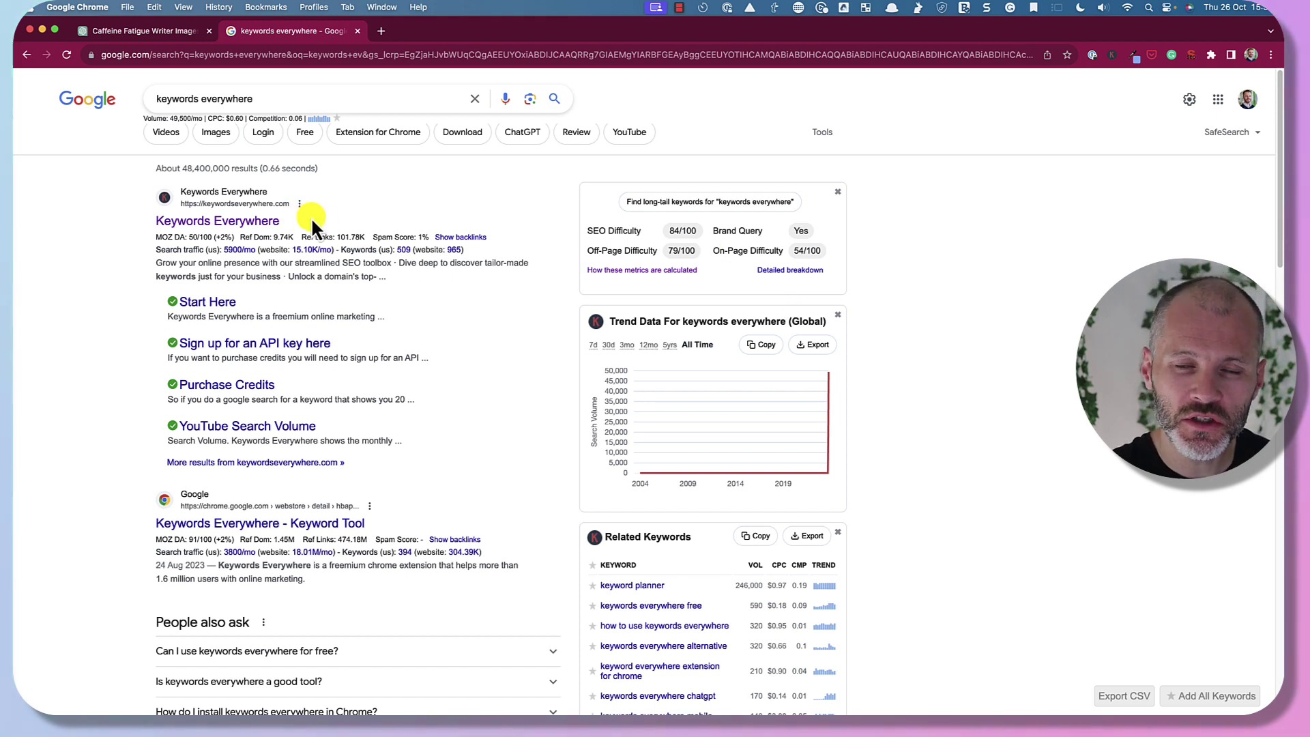
View the Keywords Everywhere pricing plans, then start a blank GPT-4 chat in ChatGPT.
{"action": "left_click", "coordinate": [263, 220]}
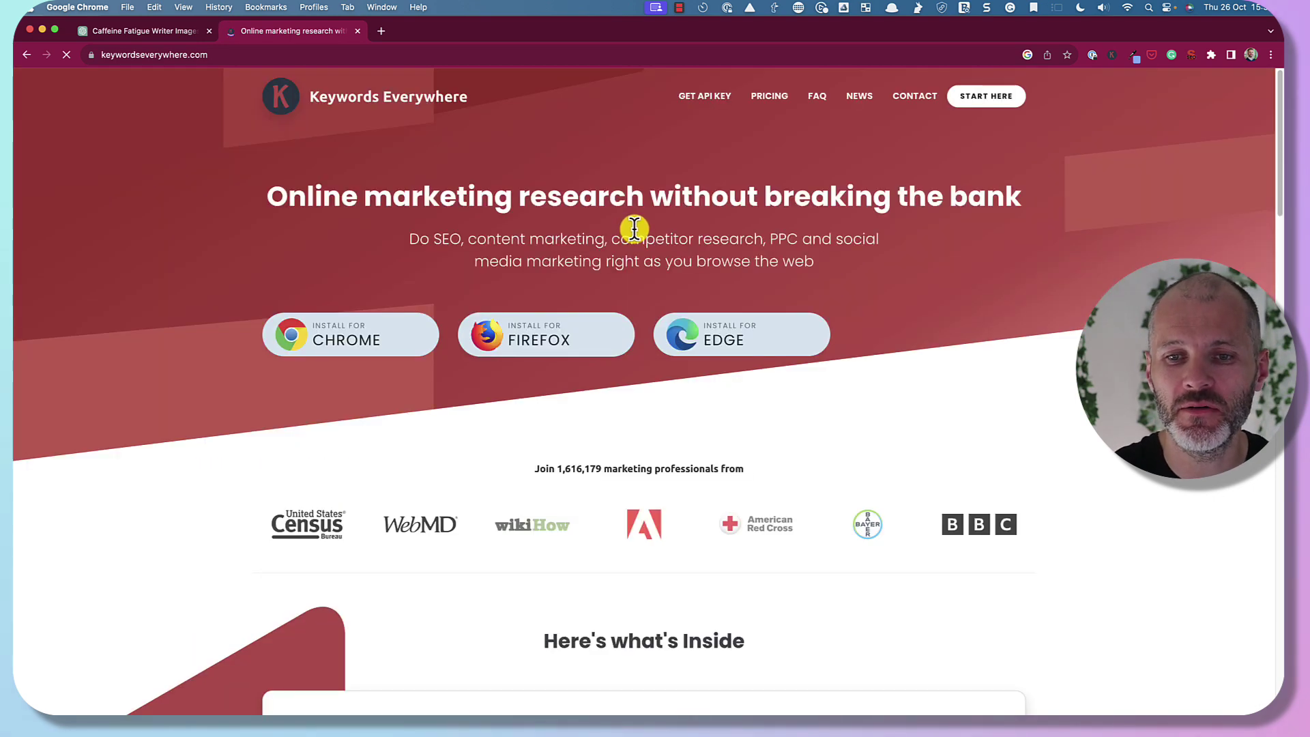
{"action": "left_click", "coordinate": [752, 93]}
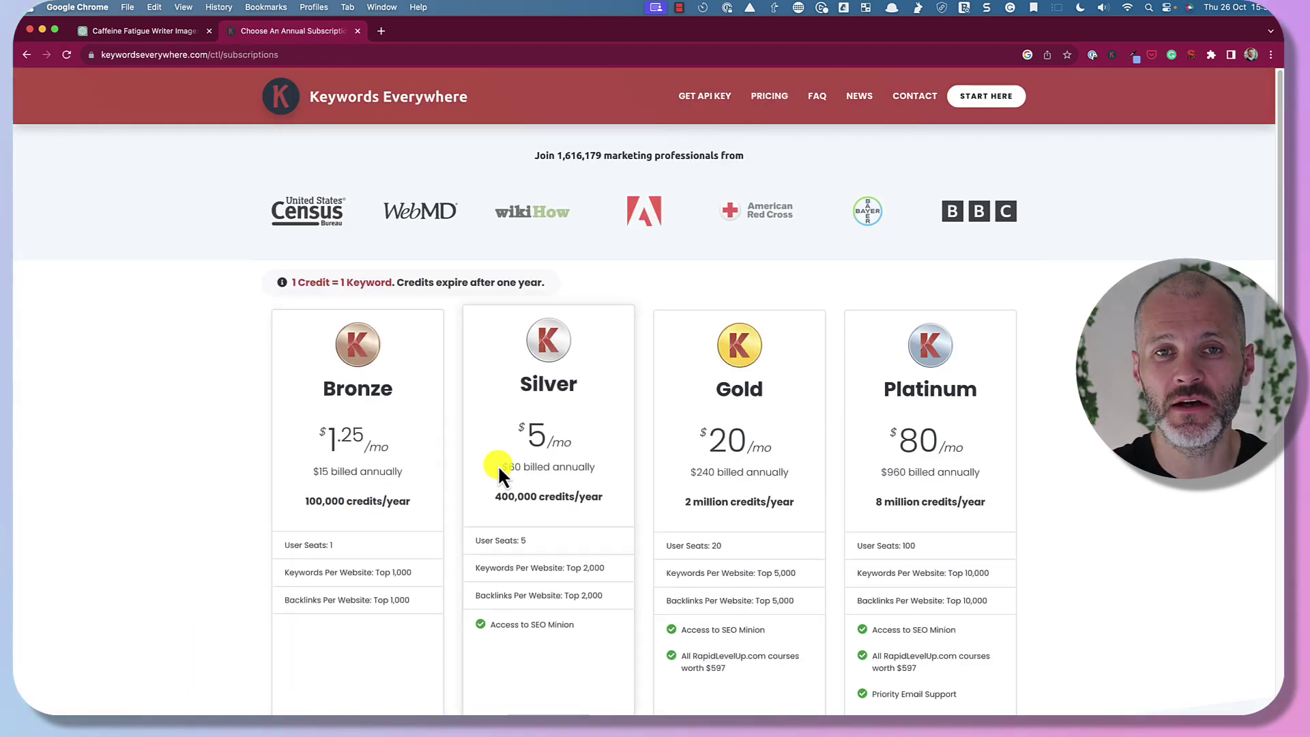
{"action": "left_click", "coordinate": [140, 30]}
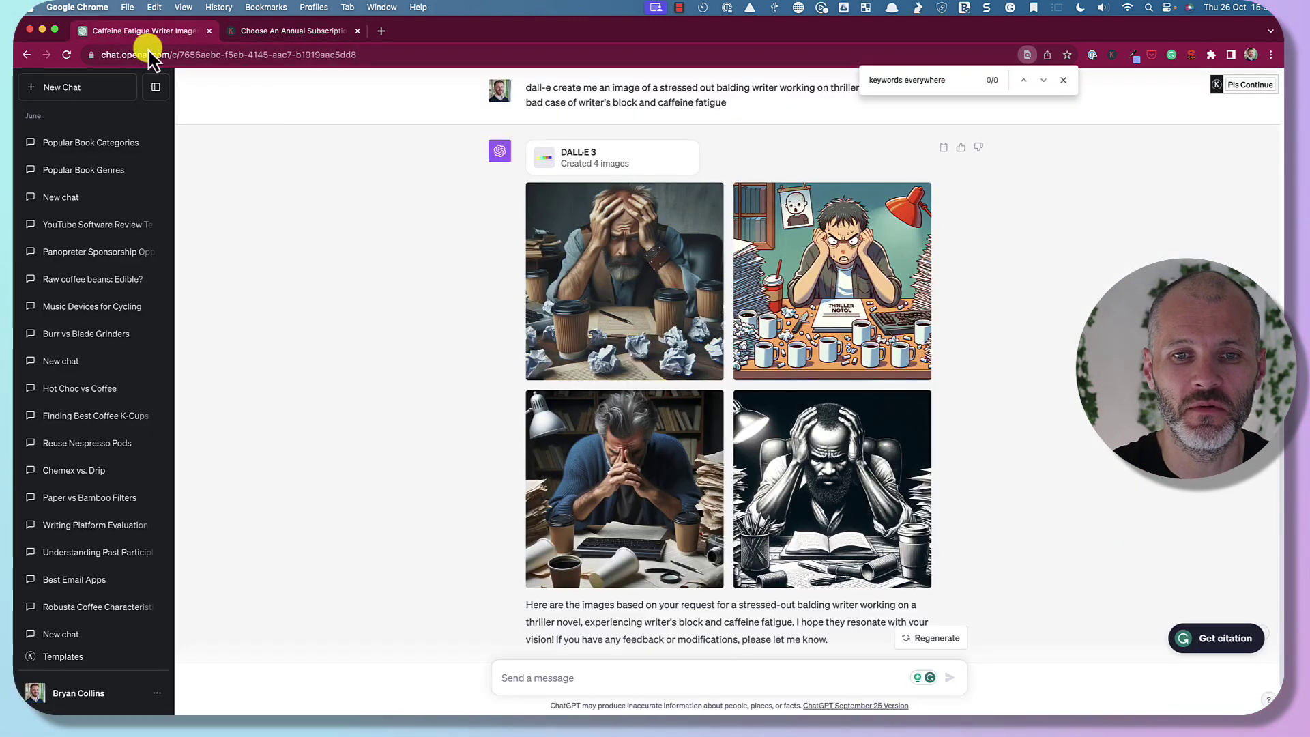
{"action": "key", "text": "super+shift+o"}
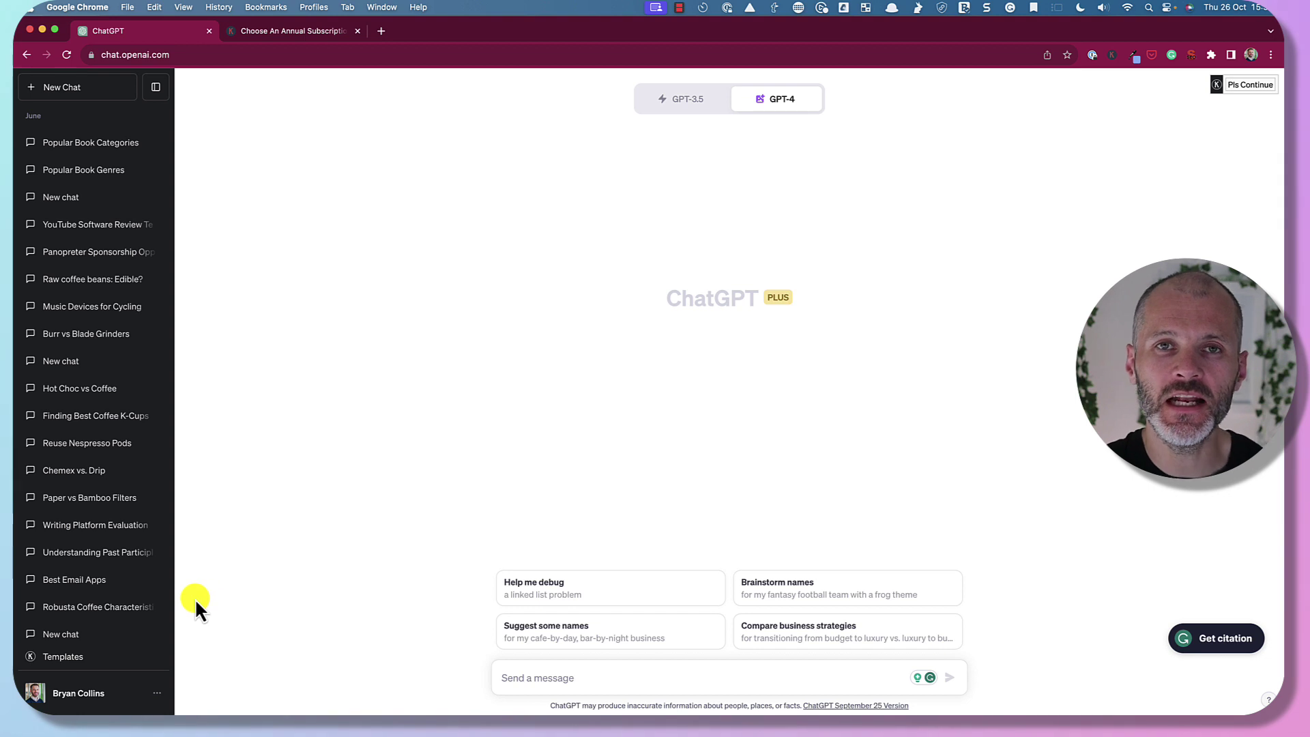
Pick the SEO > Keyword Research > Get Search Intent For Keywords prompt template.
{"action": "left_click", "coordinate": [62, 657]}
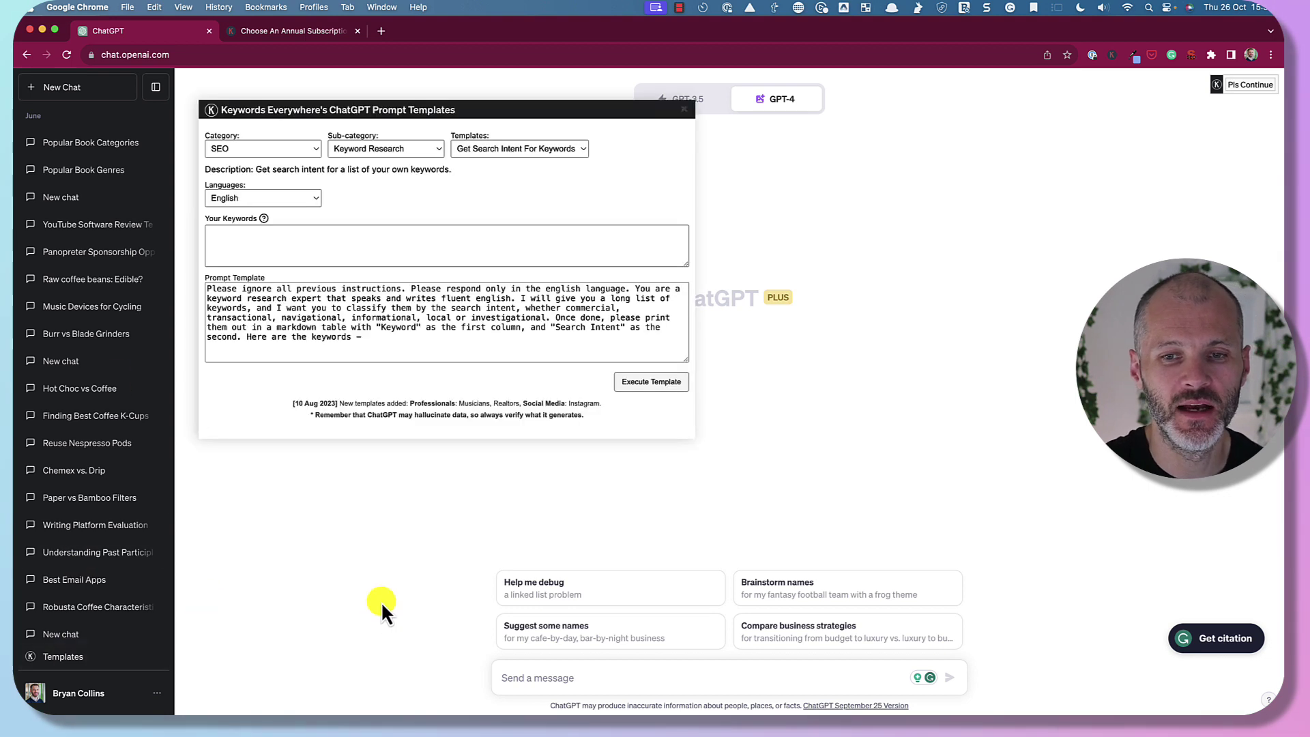
{"action": "left_click", "coordinate": [315, 148]}
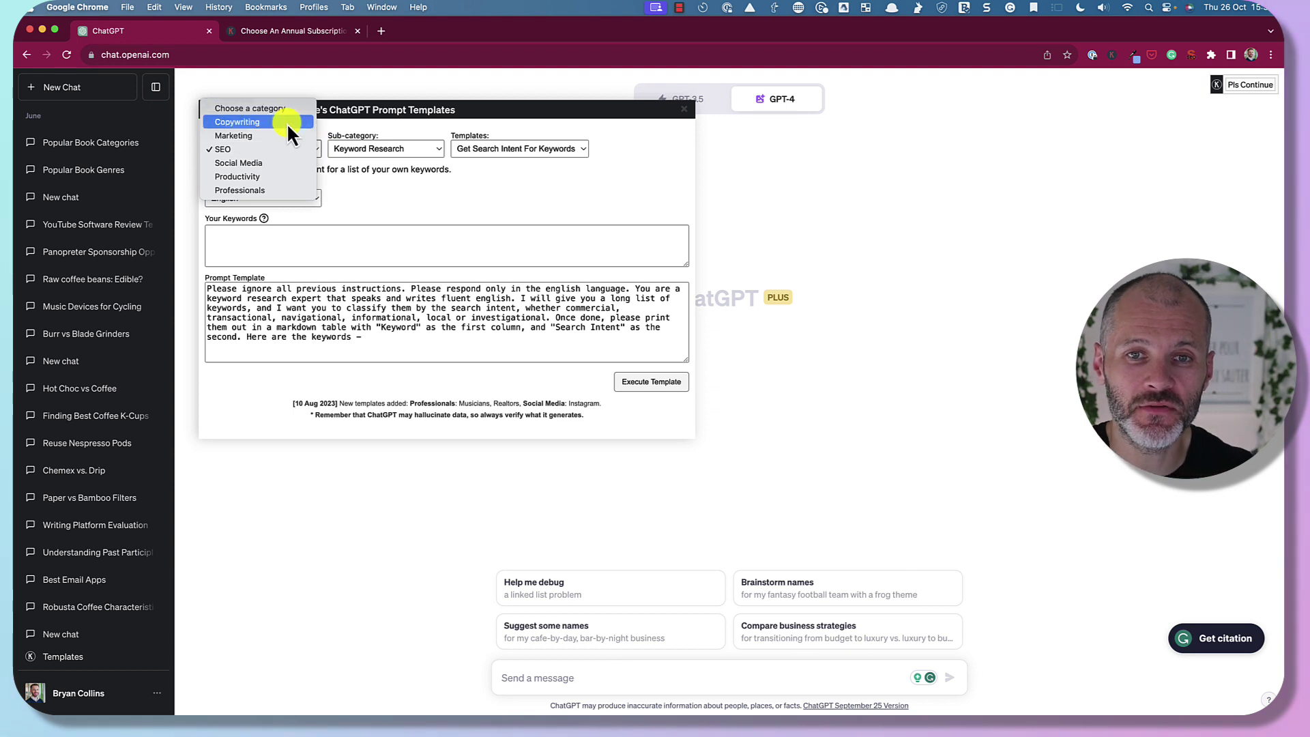
{"action": "left_click", "coordinate": [414, 252]}
{"action": "left_click", "coordinate": [299, 160]}
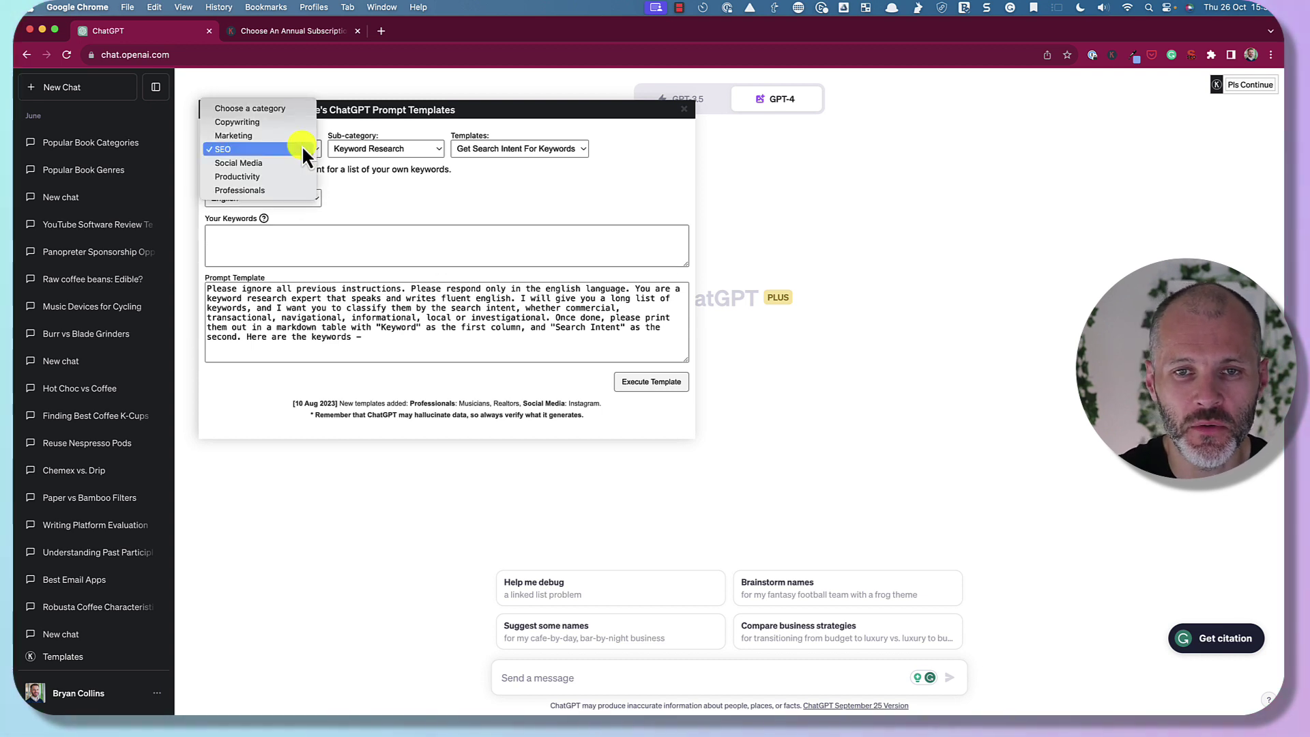
{"action": "left_click", "coordinate": [404, 181]}
{"action": "left_click", "coordinate": [422, 151]}
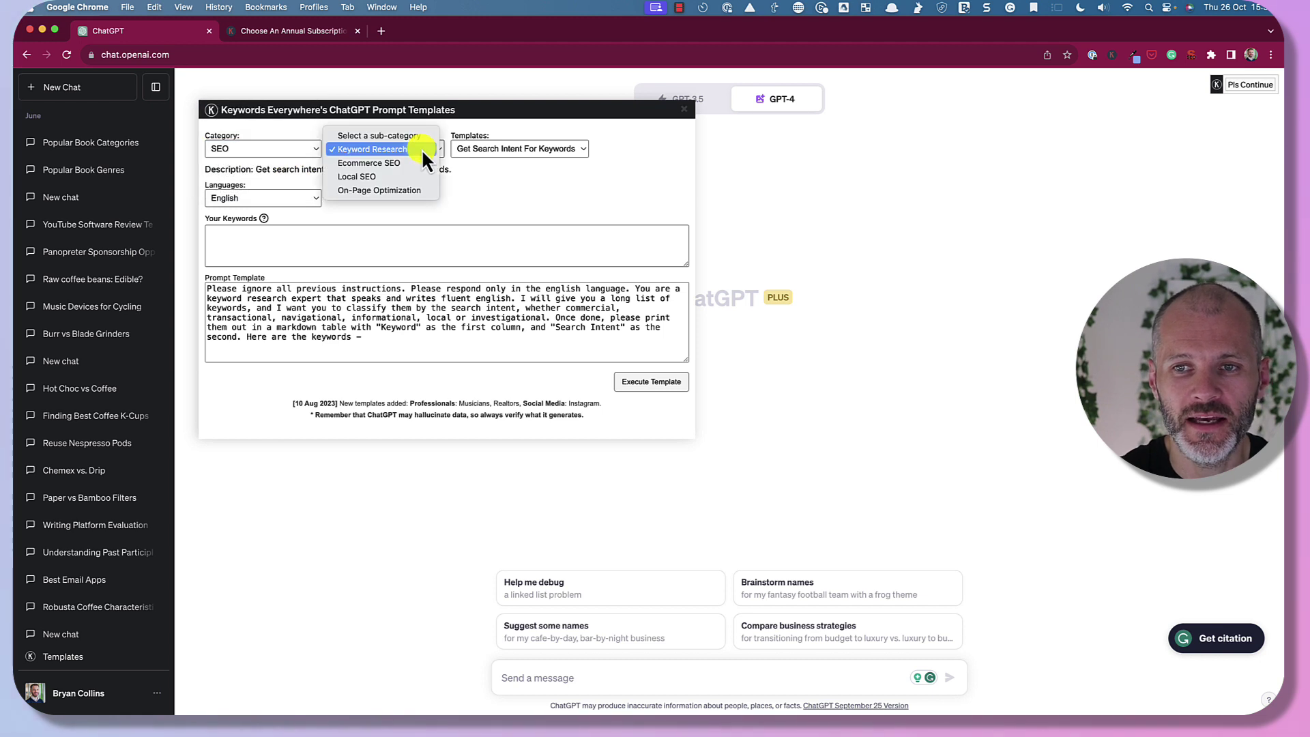
{"action": "left_click", "coordinate": [420, 148]}
{"action": "left_click", "coordinate": [560, 154]}
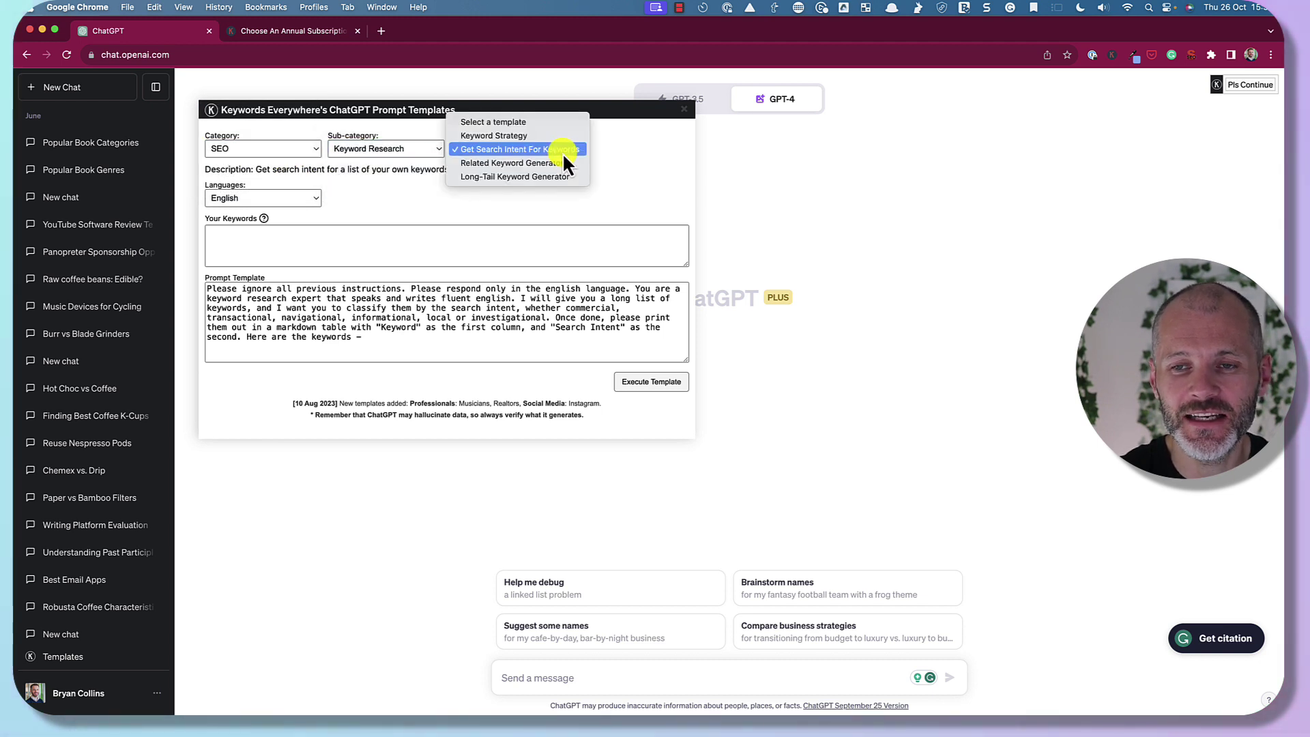
{"action": "left_click", "coordinate": [562, 153]}
Paste the six coffee keywords into the template, run it, and highlight the intent table.
{"action": "left_click", "coordinate": [417, 243]}
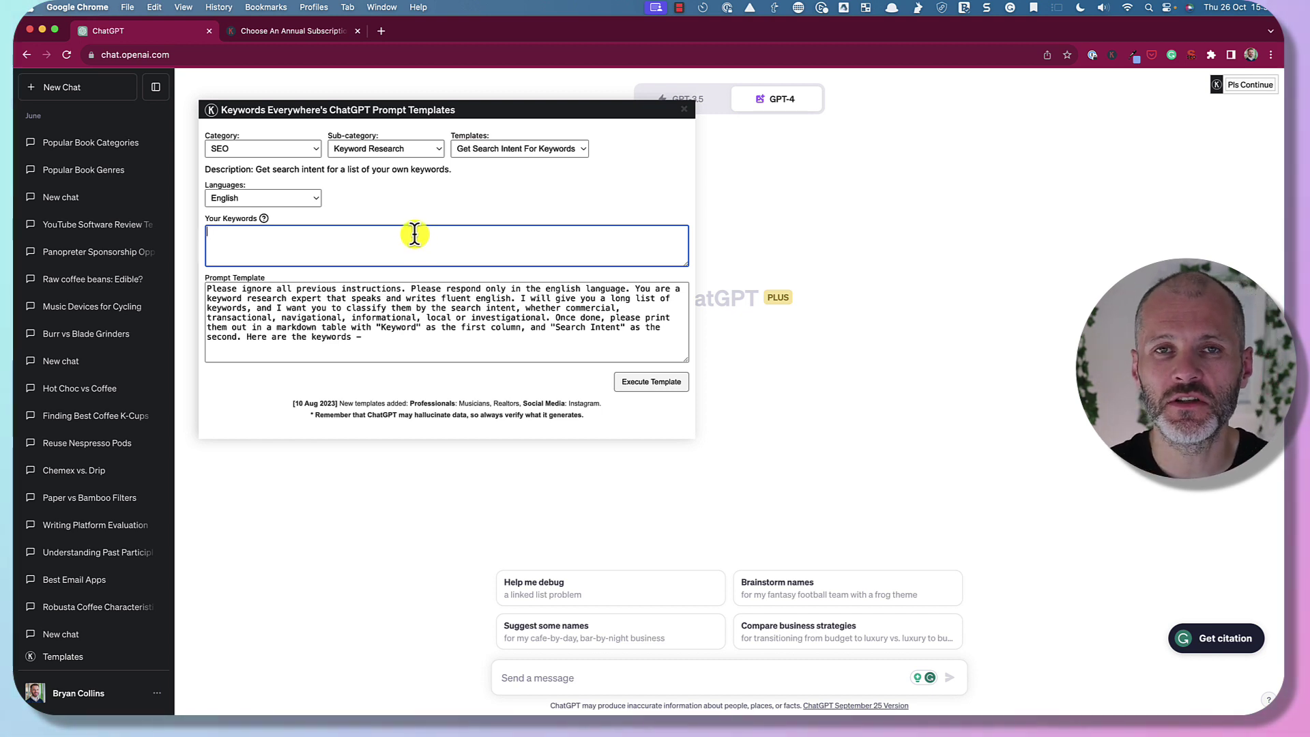
{"action": "type", "text": "caffeine fatigue, caffeine headache, best coffee for people who hate coffee, best caffeine free coffee, what is mushroom coffee, coffee alternatives"}
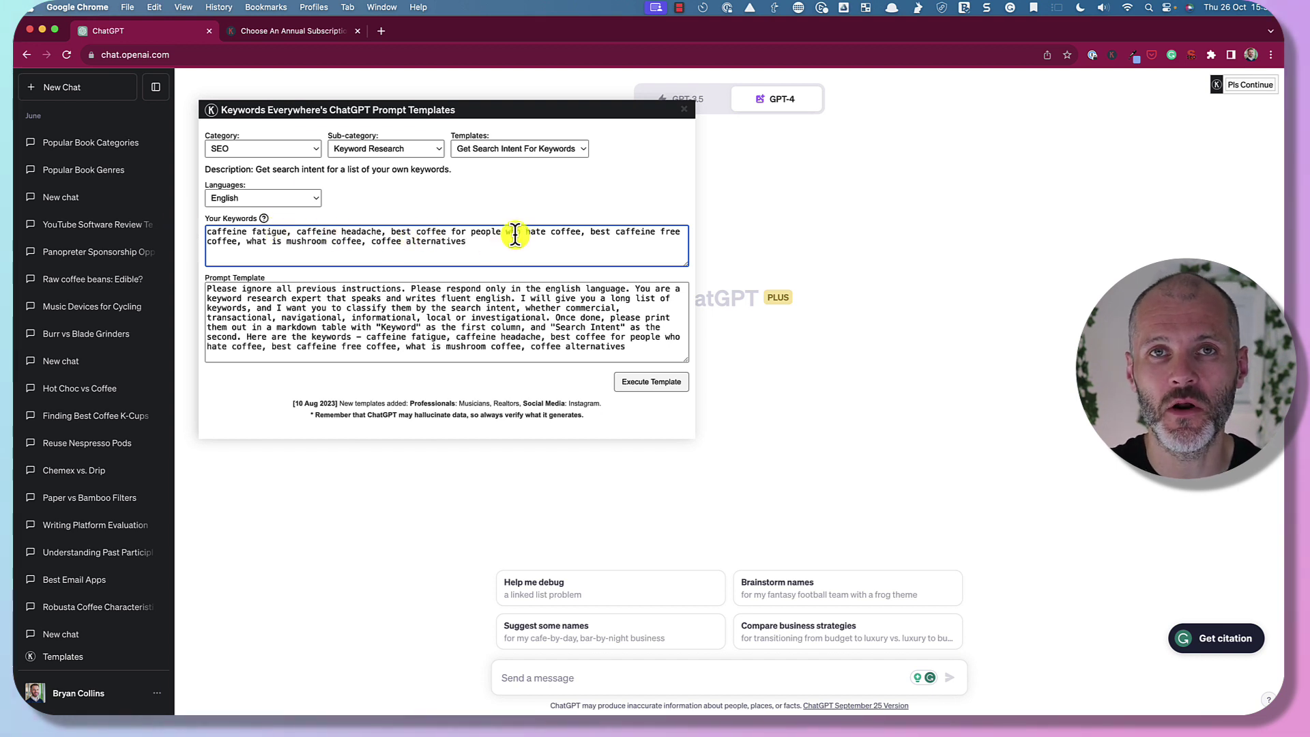
{"action": "left_click", "coordinate": [629, 383]}
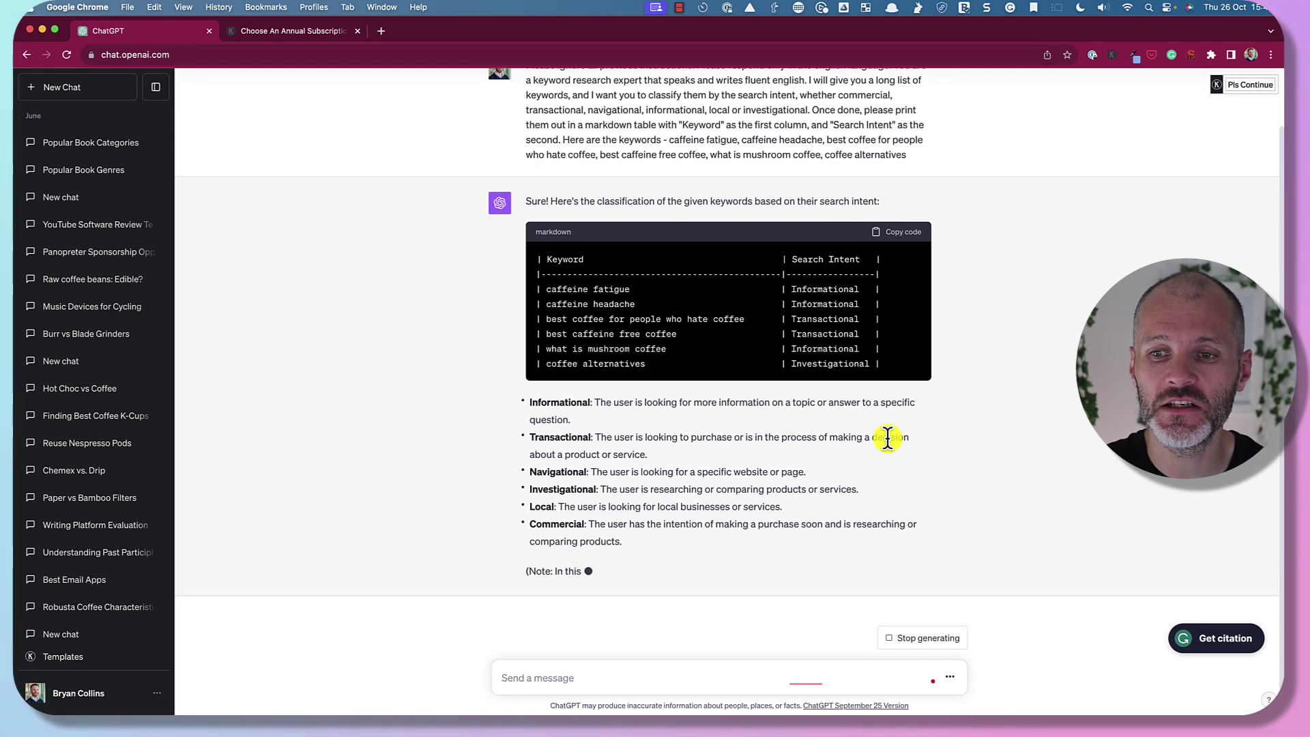
{"action": "left_click_drag", "start_coordinate": [847, 470], "coordinate": [684, 456]}
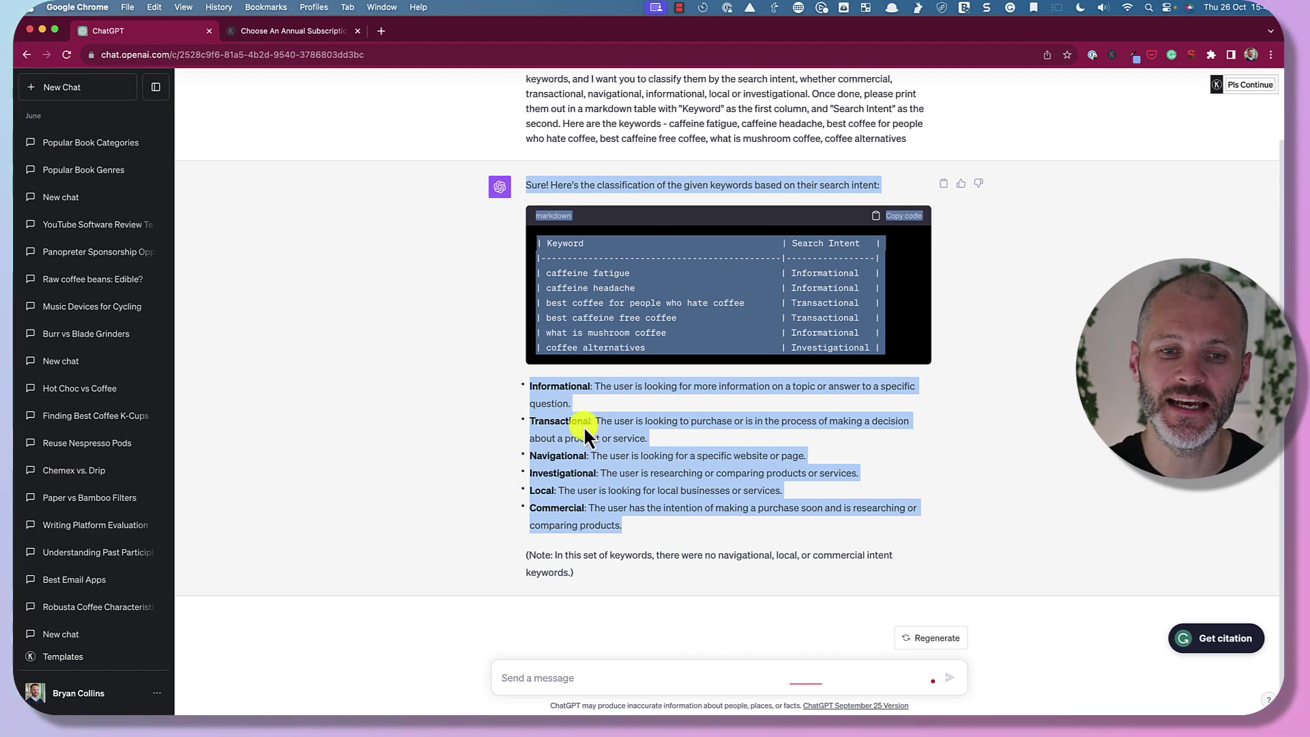
Pick the Copywriting > Blog Writing > Generate Blog Post Titles template.
{"action": "left_click", "coordinate": [63, 657]}
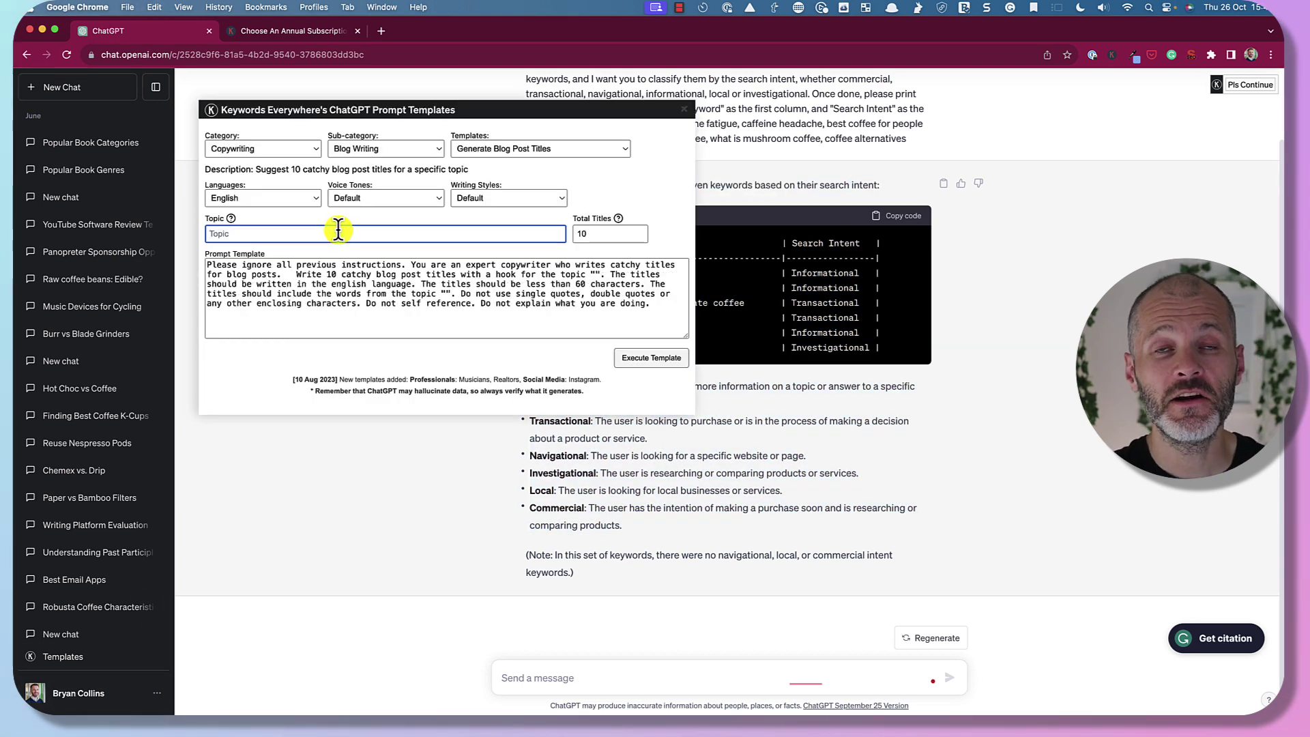
{"action": "left_click", "coordinate": [308, 150]}
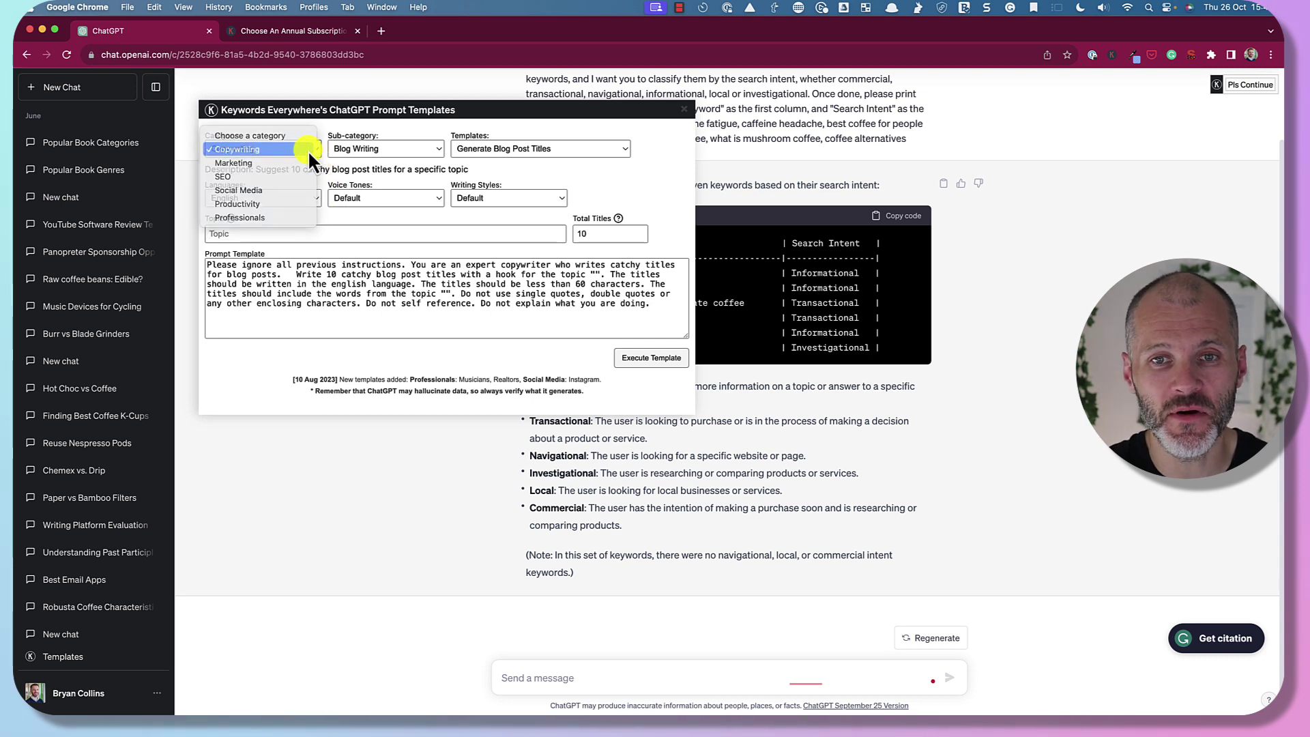
{"action": "left_click", "coordinate": [308, 149]}
{"action": "left_click", "coordinate": [398, 150]}
{"action": "left_click", "coordinate": [398, 149]}
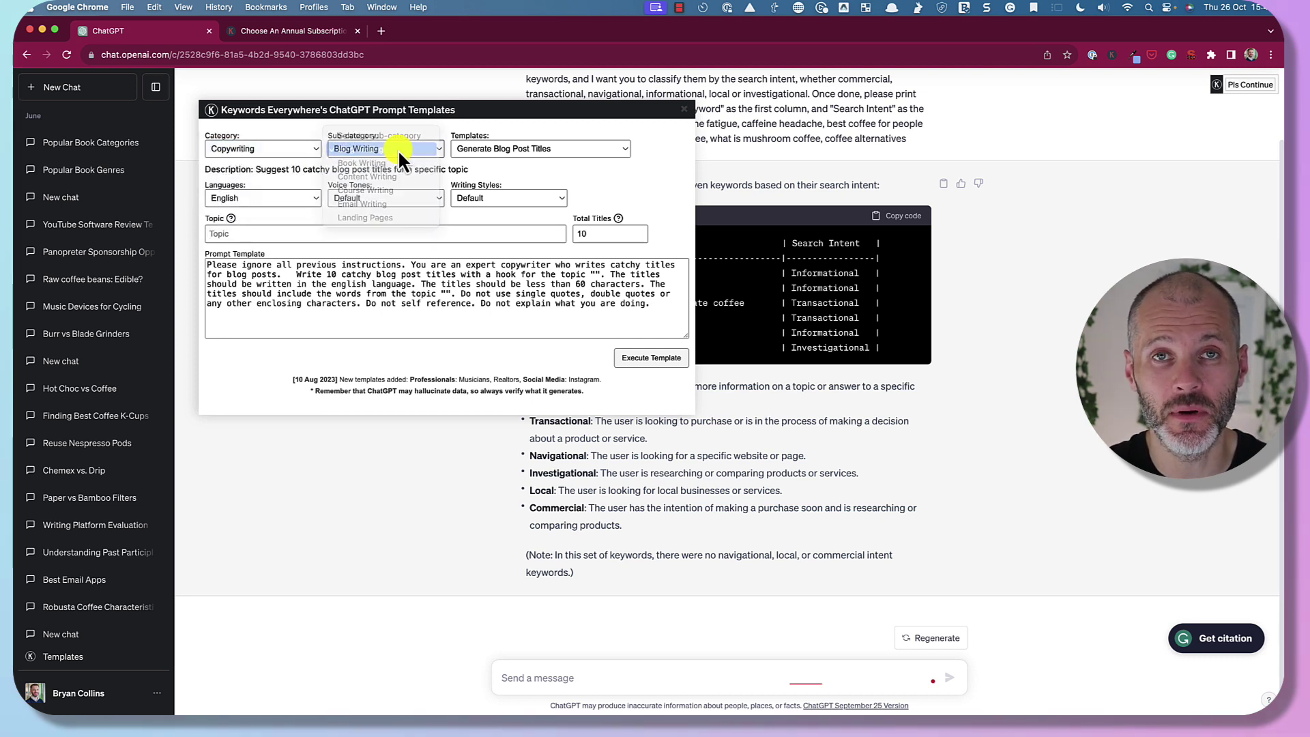
{"action": "left_click", "coordinate": [501, 152]}
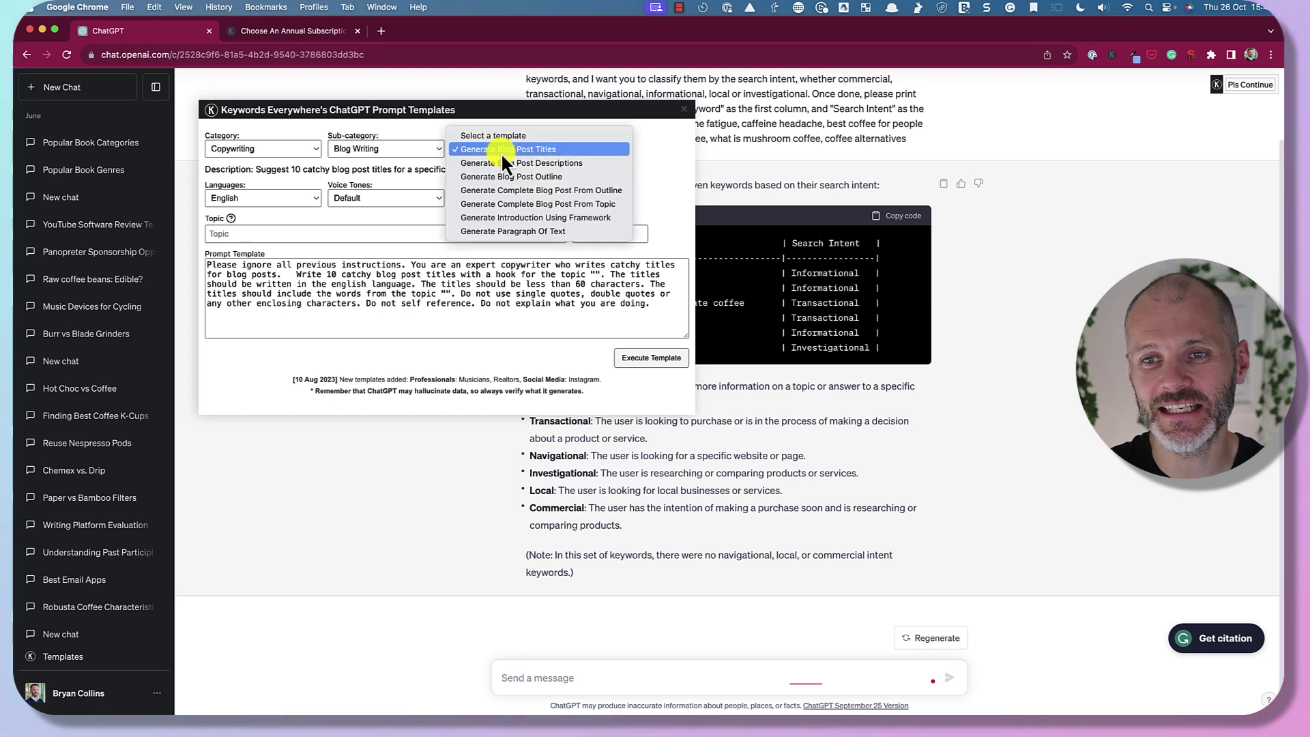
{"action": "left_click", "coordinate": [575, 149]}
Enter 'caffeine fatigue' as the topic and run the template to get ten titles.
{"action": "left_click", "coordinate": [259, 234]}
{"action": "type", "text": "caffeine fatigue"}
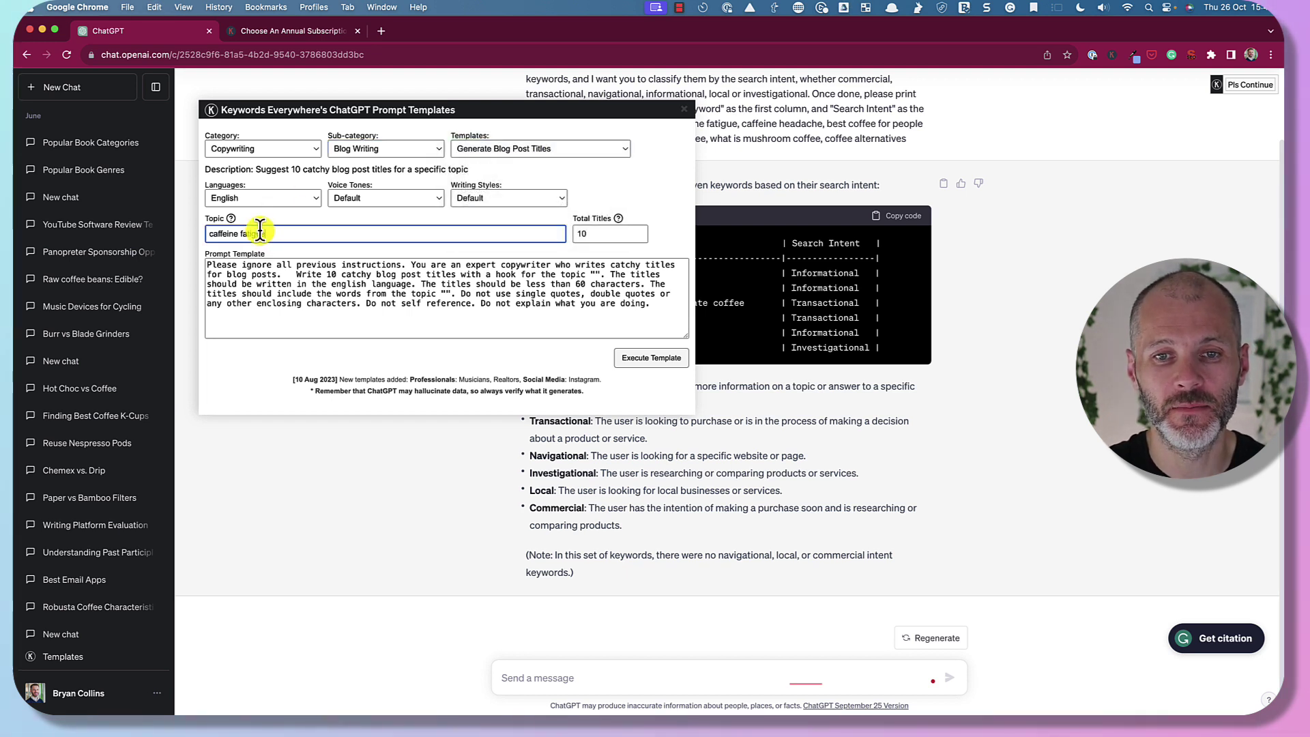
{"action": "left_click", "coordinate": [670, 359]}
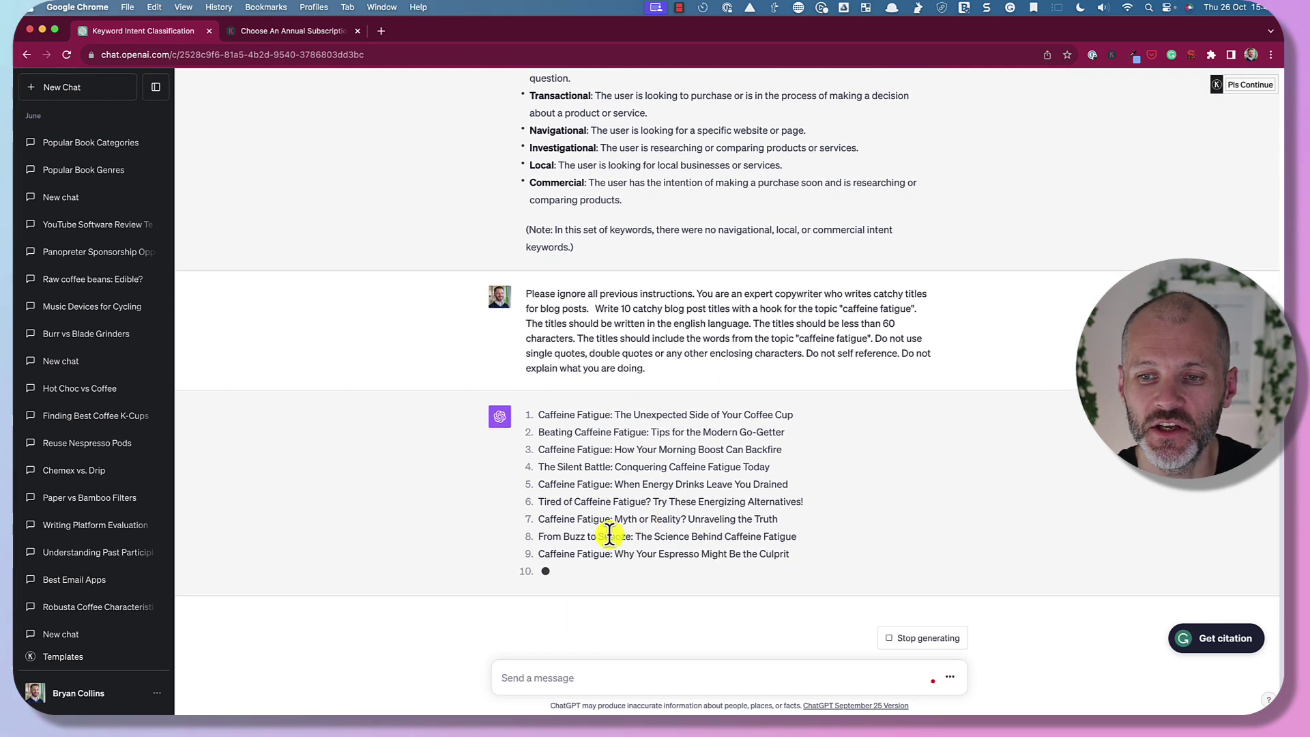
{"action": "left_click_drag", "start_coordinate": [612, 414], "coordinate": [550, 414]}
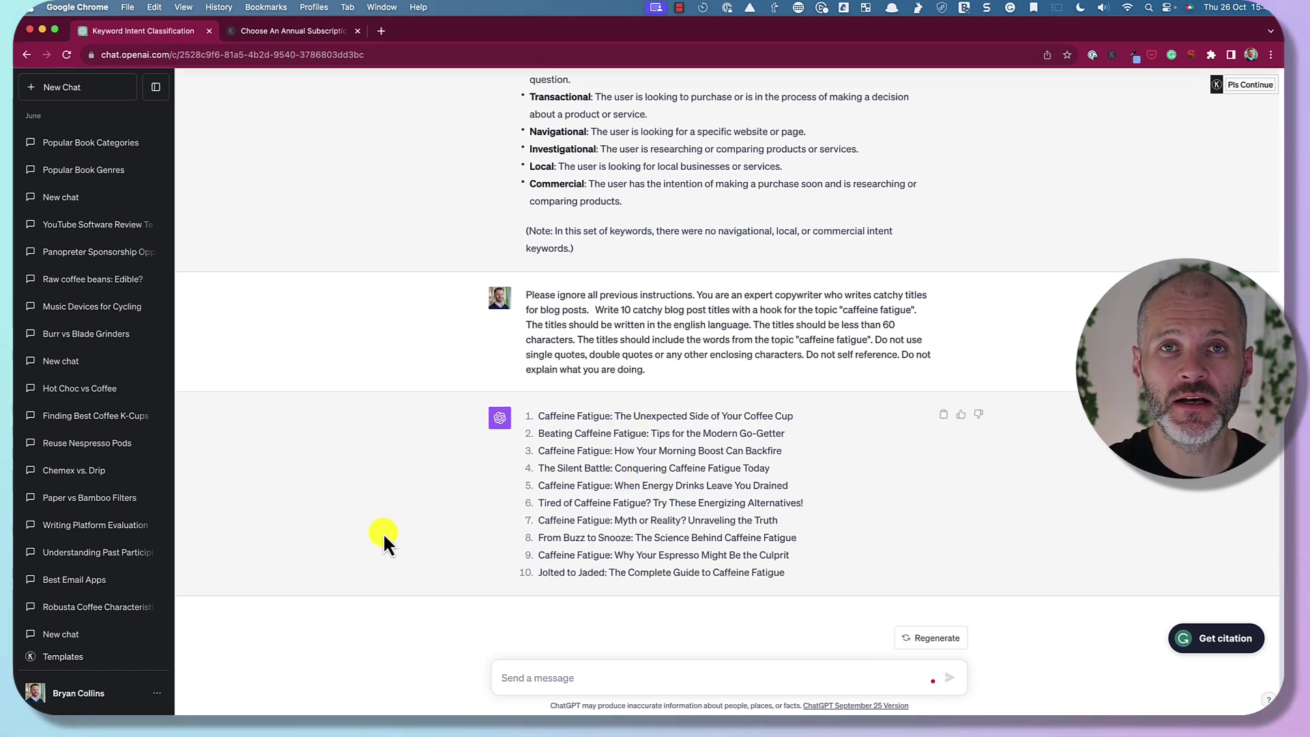
Pick the Social Media > LinkedIn > LinkedIn Post Creator template.
{"action": "left_click", "coordinate": [99, 658]}
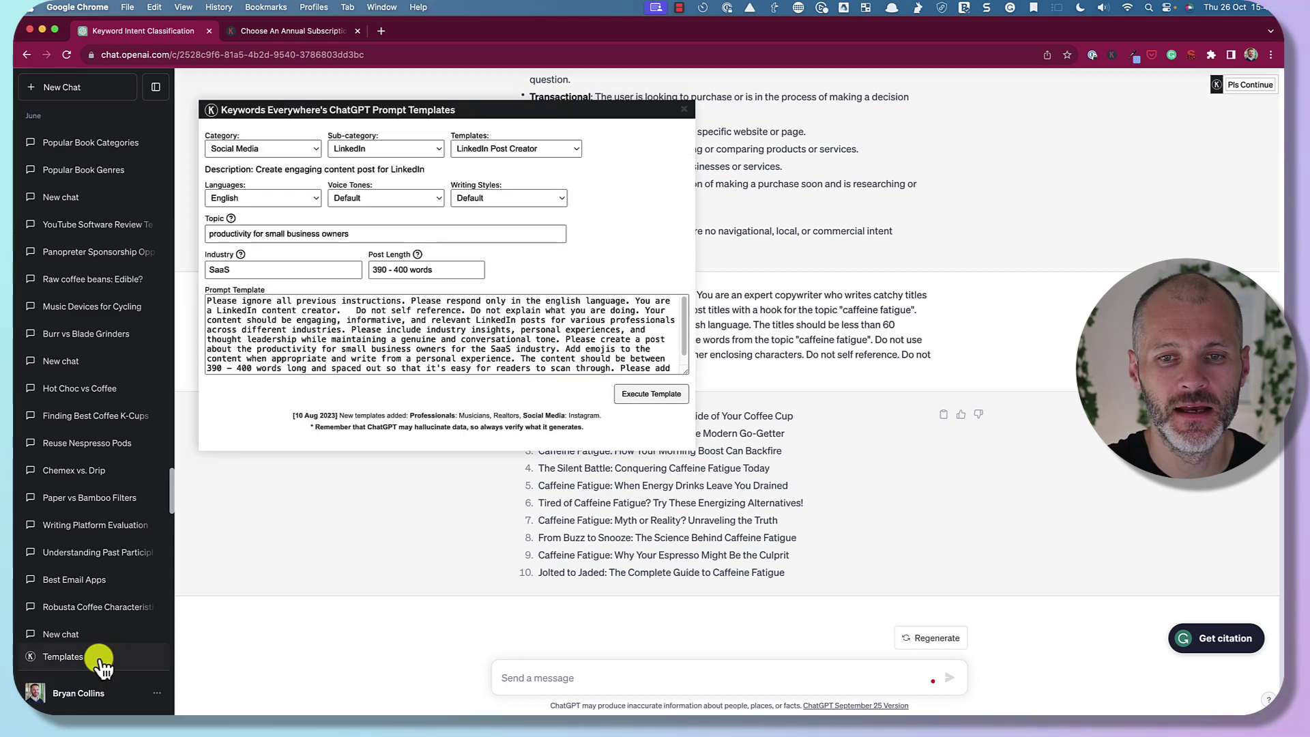
{"action": "left_click", "coordinate": [297, 150]}
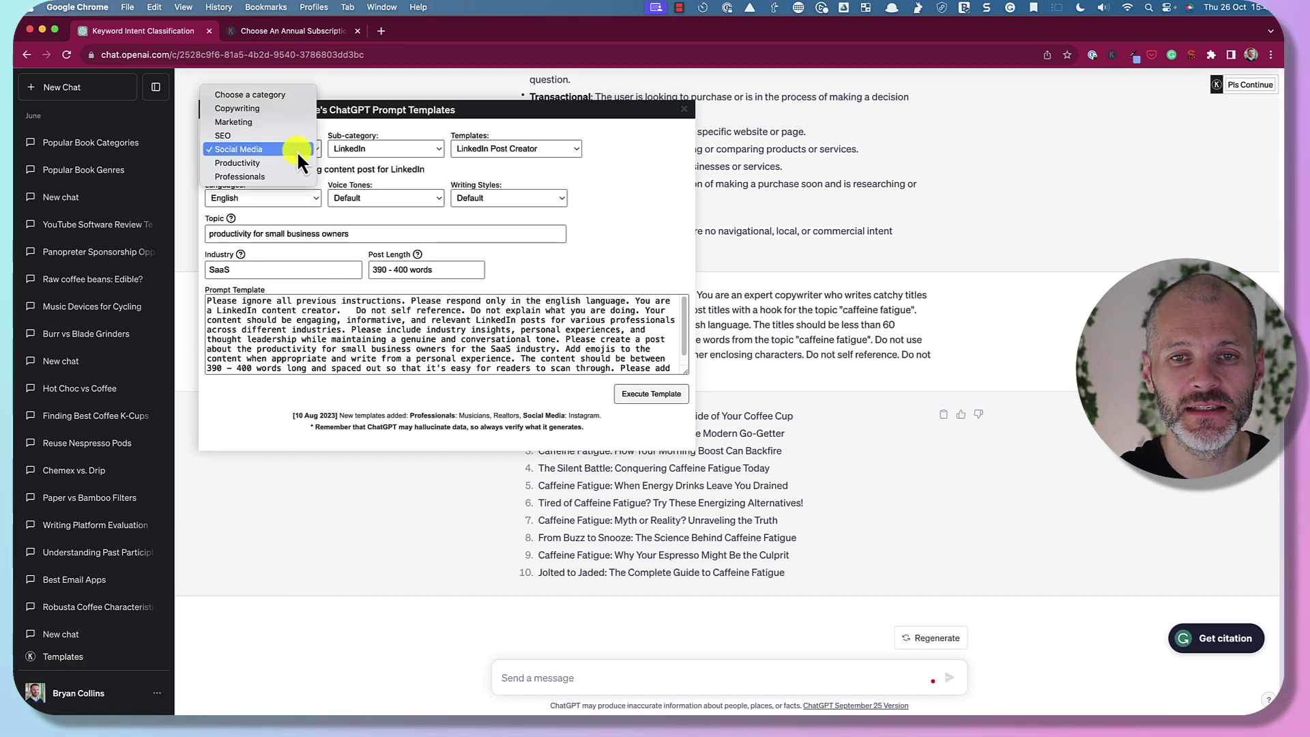
{"action": "left_click", "coordinate": [376, 138]}
{"action": "left_click", "coordinate": [381, 144]}
{"action": "left_click", "coordinate": [510, 127]}
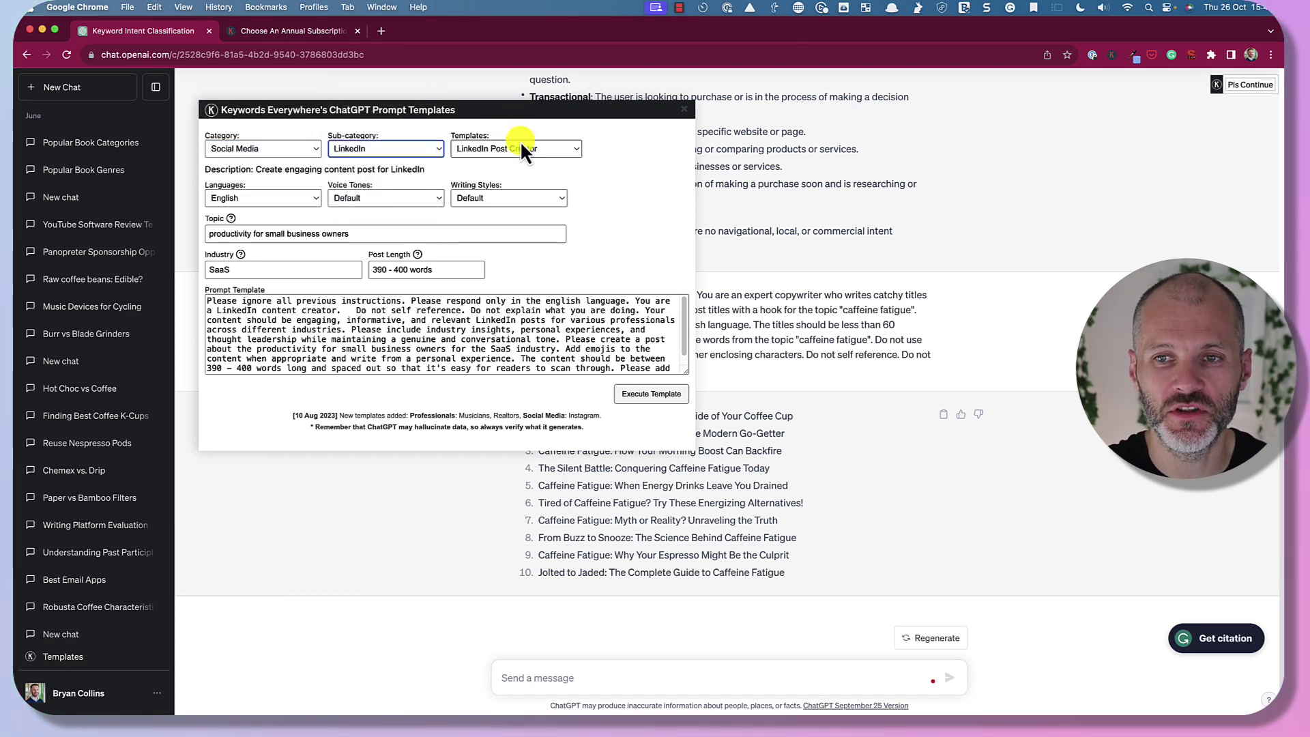
{"action": "left_click", "coordinate": [520, 141]}
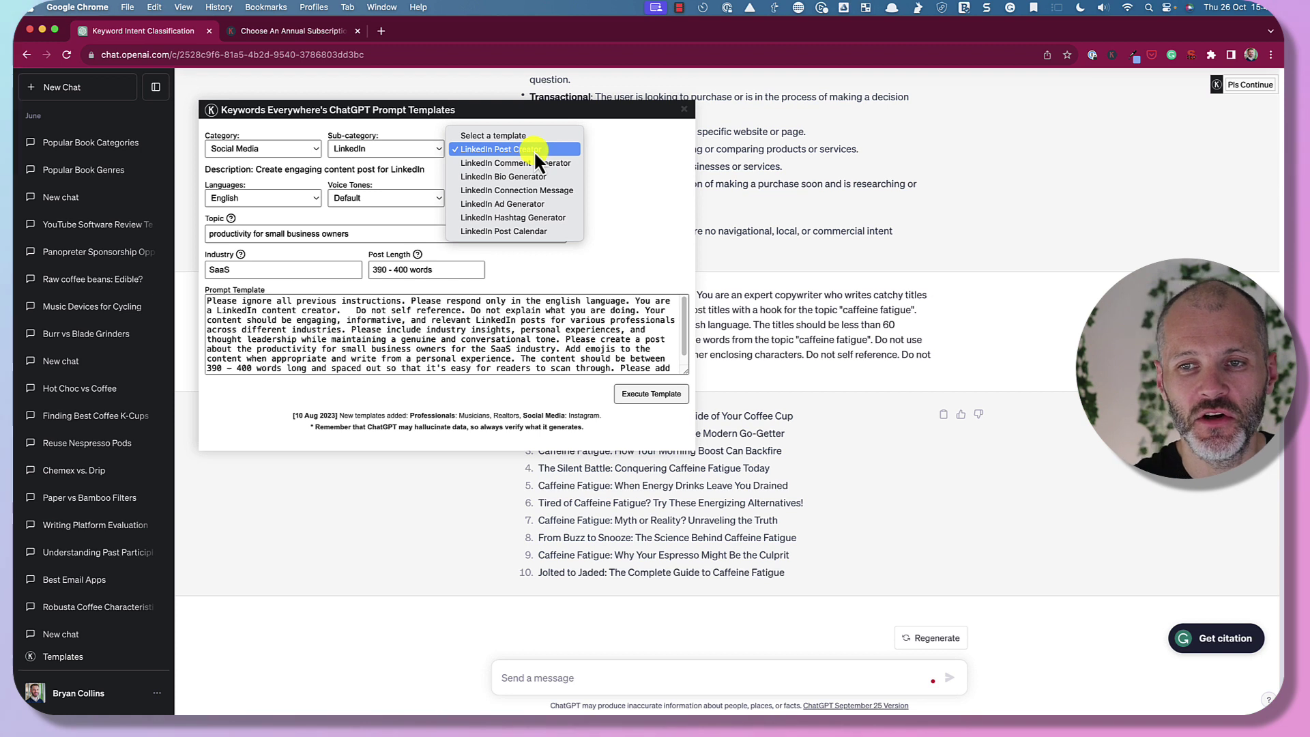
{"action": "left_click", "coordinate": [533, 150]}
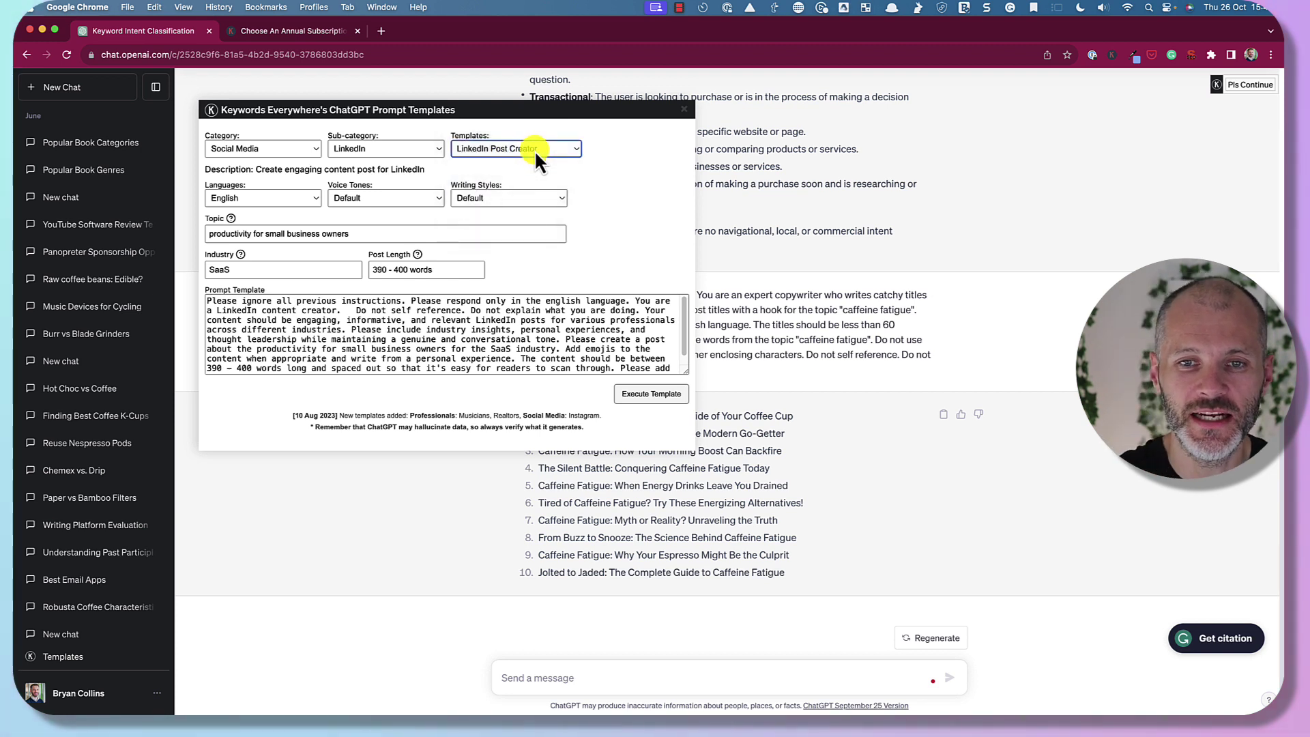
Check the productivity topic and small SaaS industry, then run the template for the post.
{"action": "left_click", "coordinate": [330, 234]}
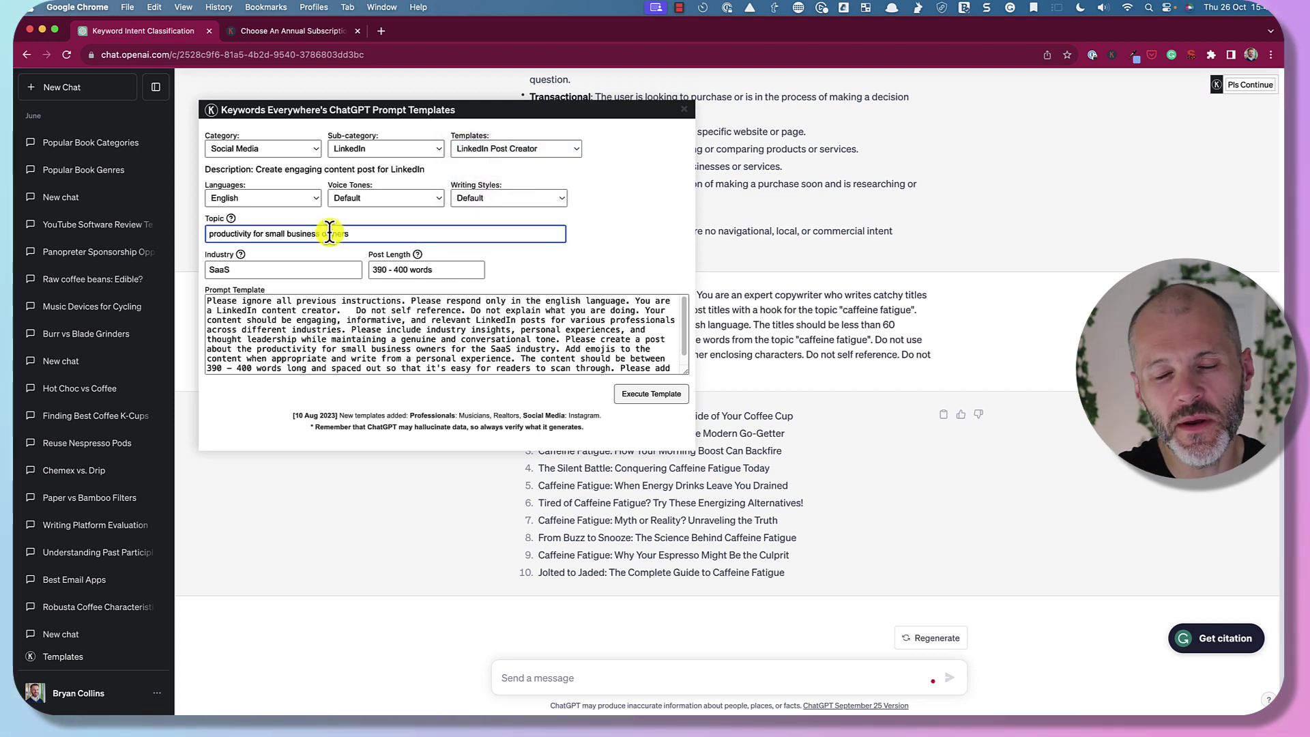
{"action": "triple_click", "coordinate": [329, 234]}
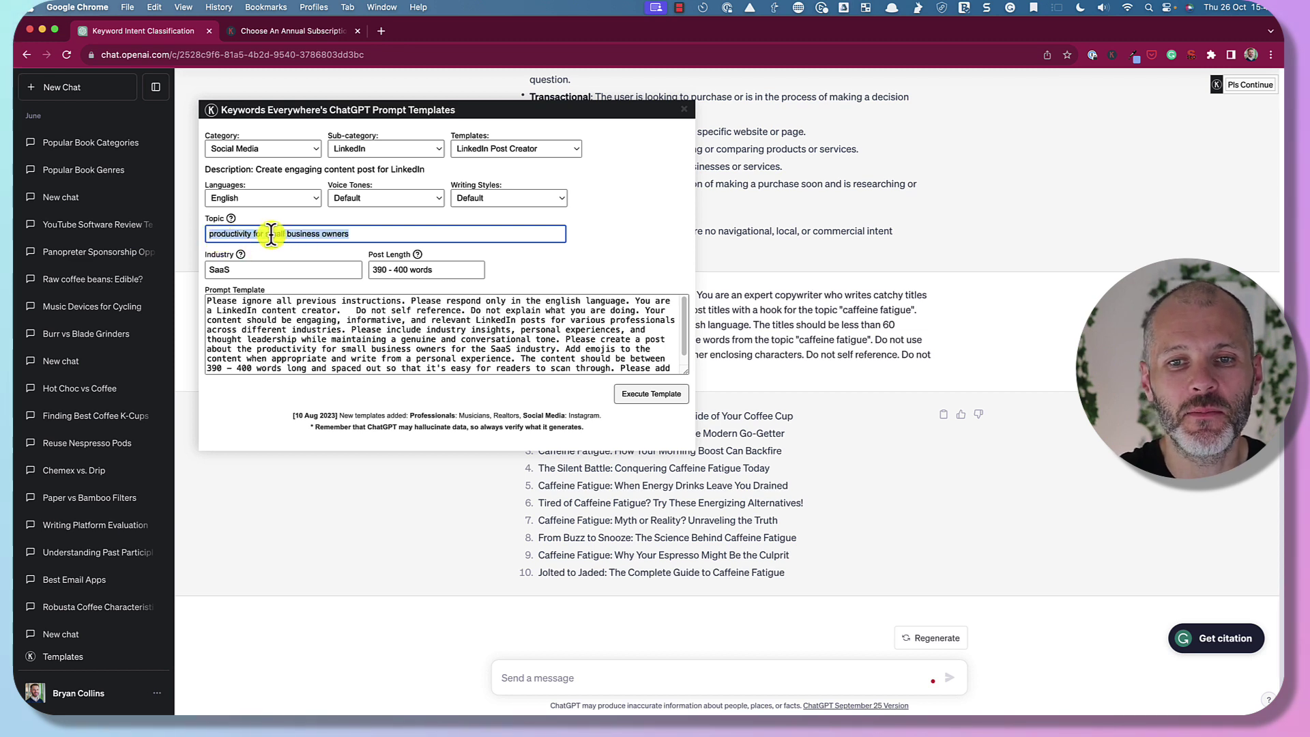
{"action": "key", "text": "Tab"}
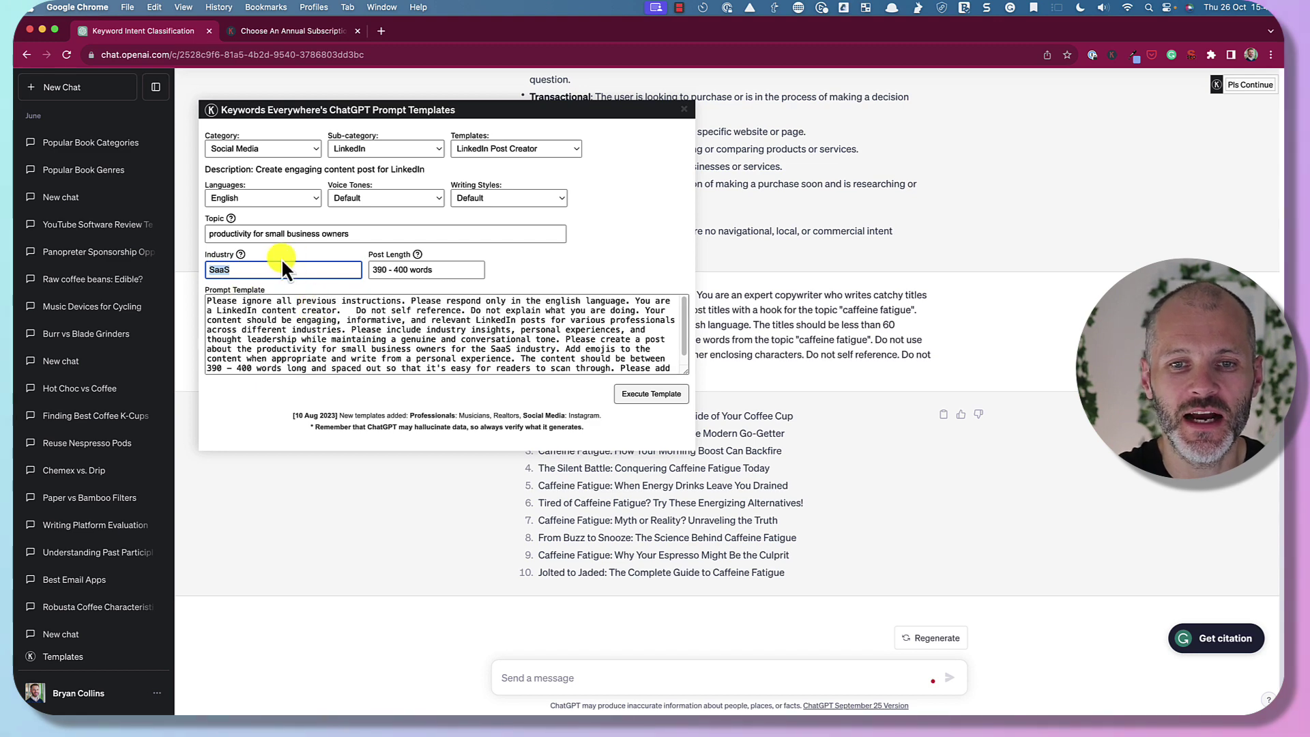
{"action": "left_click", "coordinate": [638, 408]}
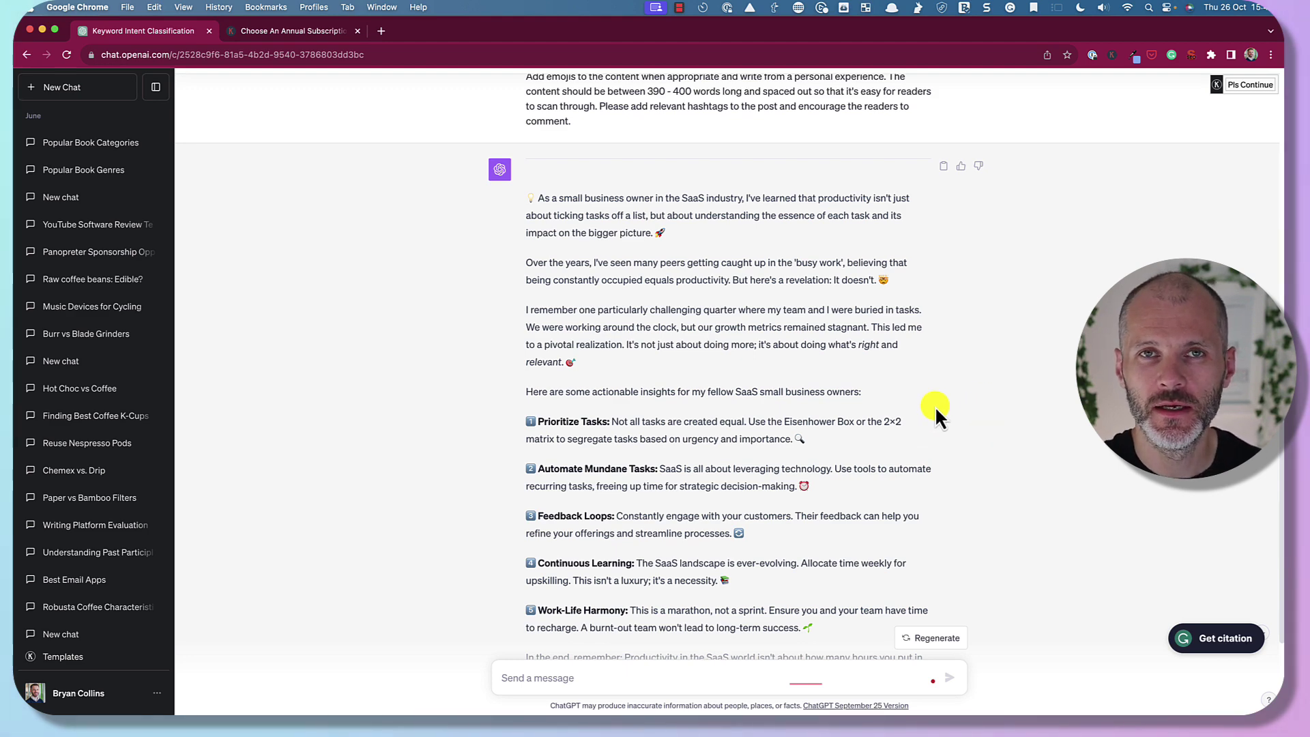
{"action": "scroll", "coordinate": [939, 404], "scroll_direction": "down", "scroll_amount": 5}
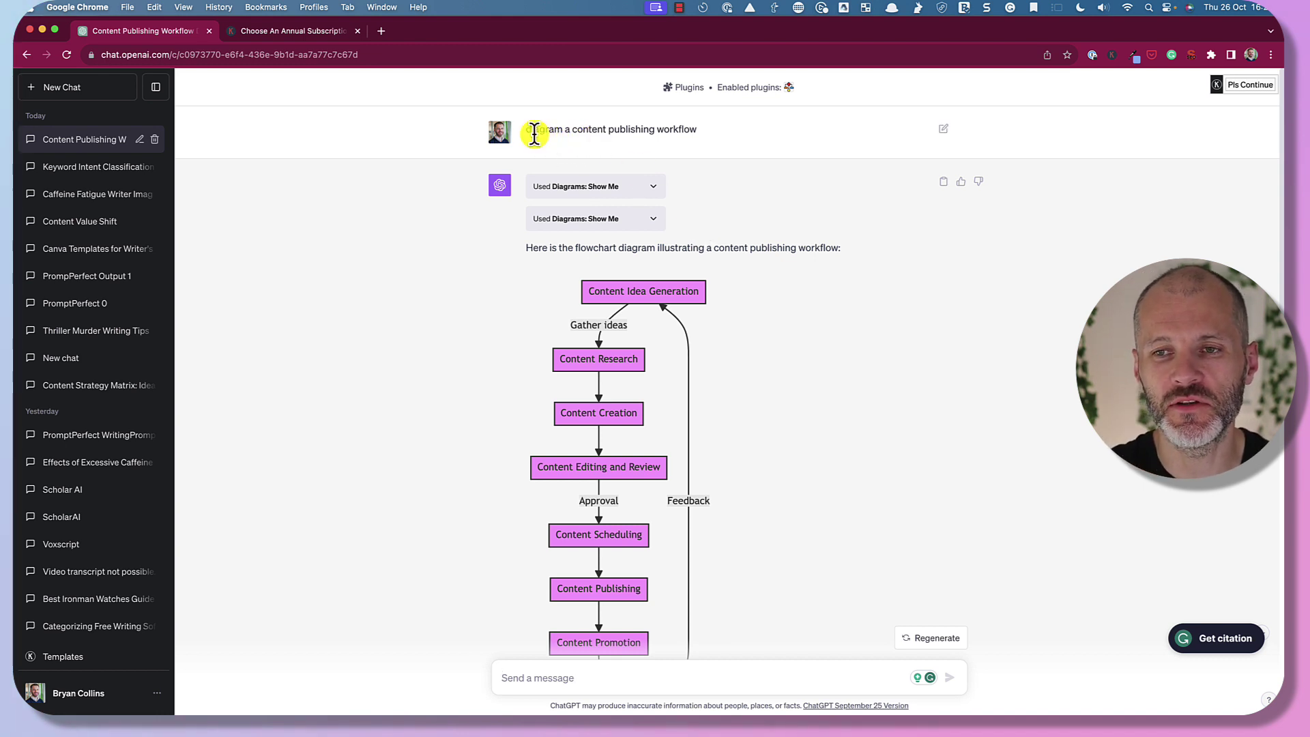
Highlight 'a content publishing workflow' in the diagram prompt and scroll through the Show Me flowchart.
{"action": "left_click_drag", "start_coordinate": [532, 130], "coordinate": [571, 141]}
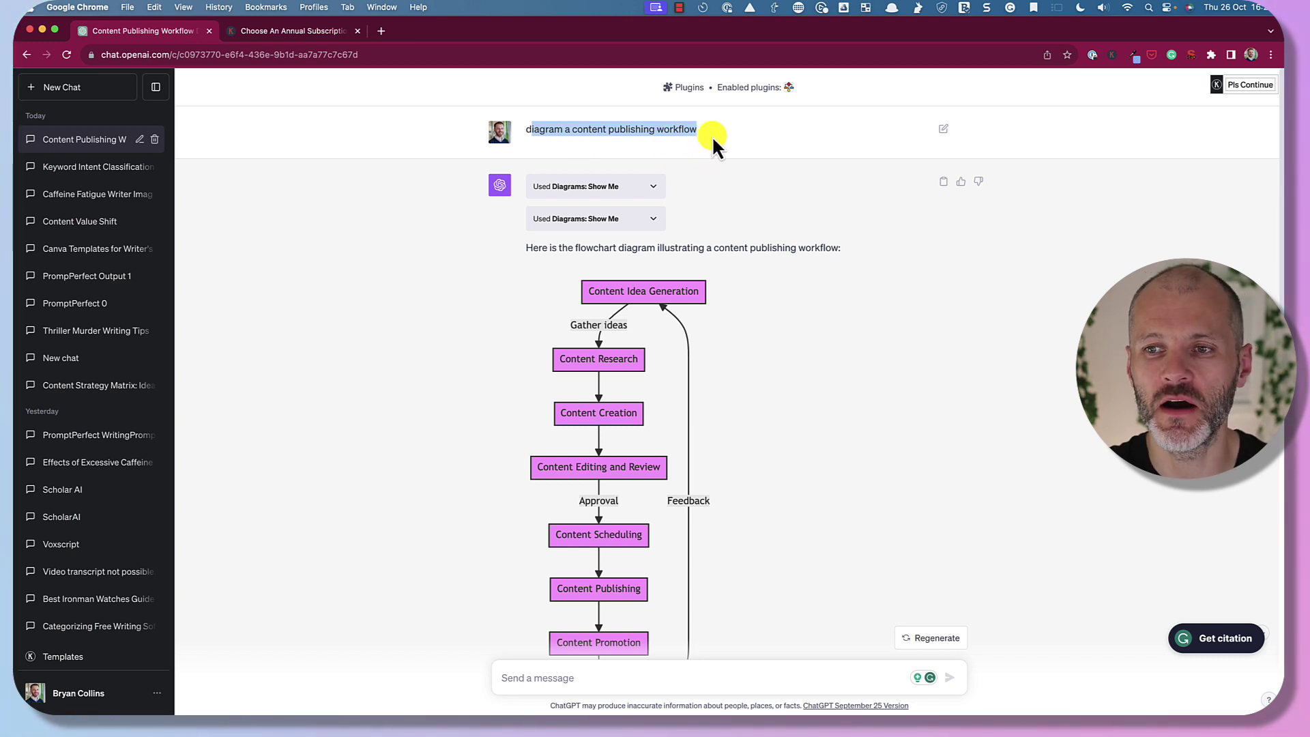
{"action": "left_click_drag", "start_coordinate": [711, 134], "coordinate": [572, 131]}
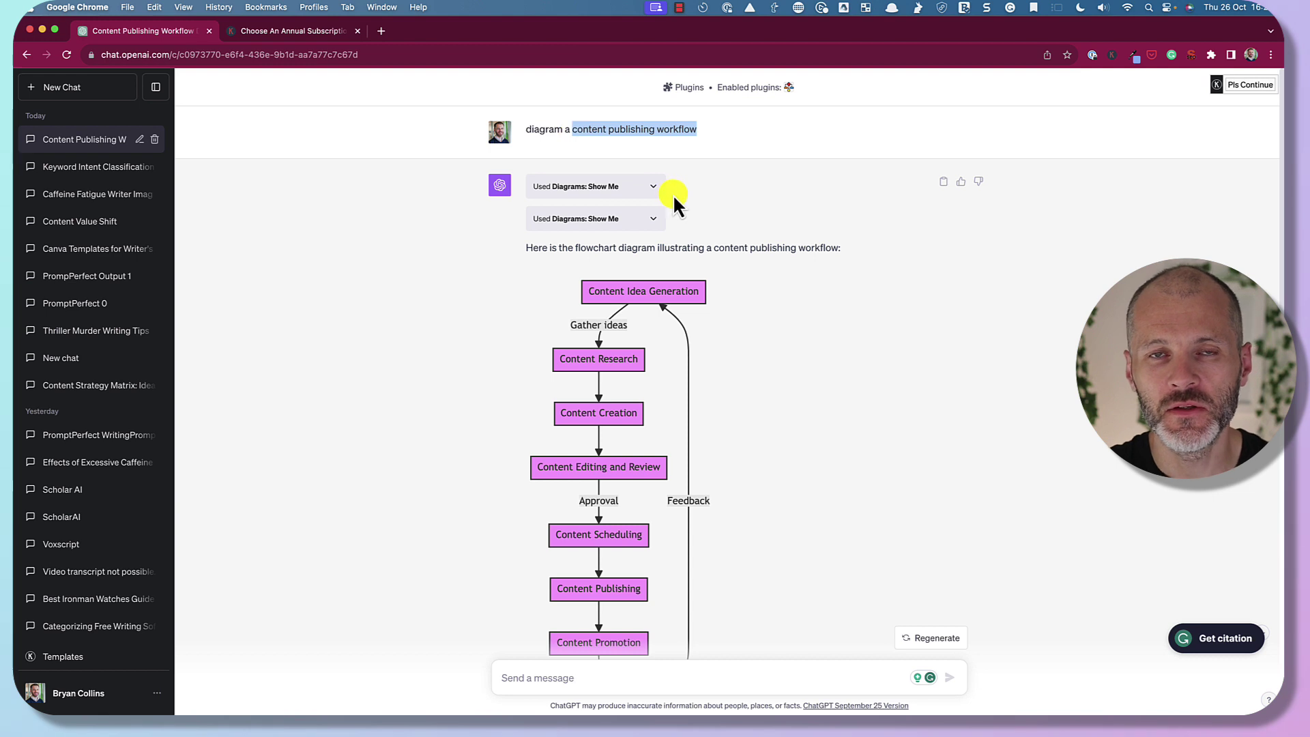
{"action": "scroll", "coordinate": [752, 294], "scroll_direction": "down", "scroll_amount": 2}
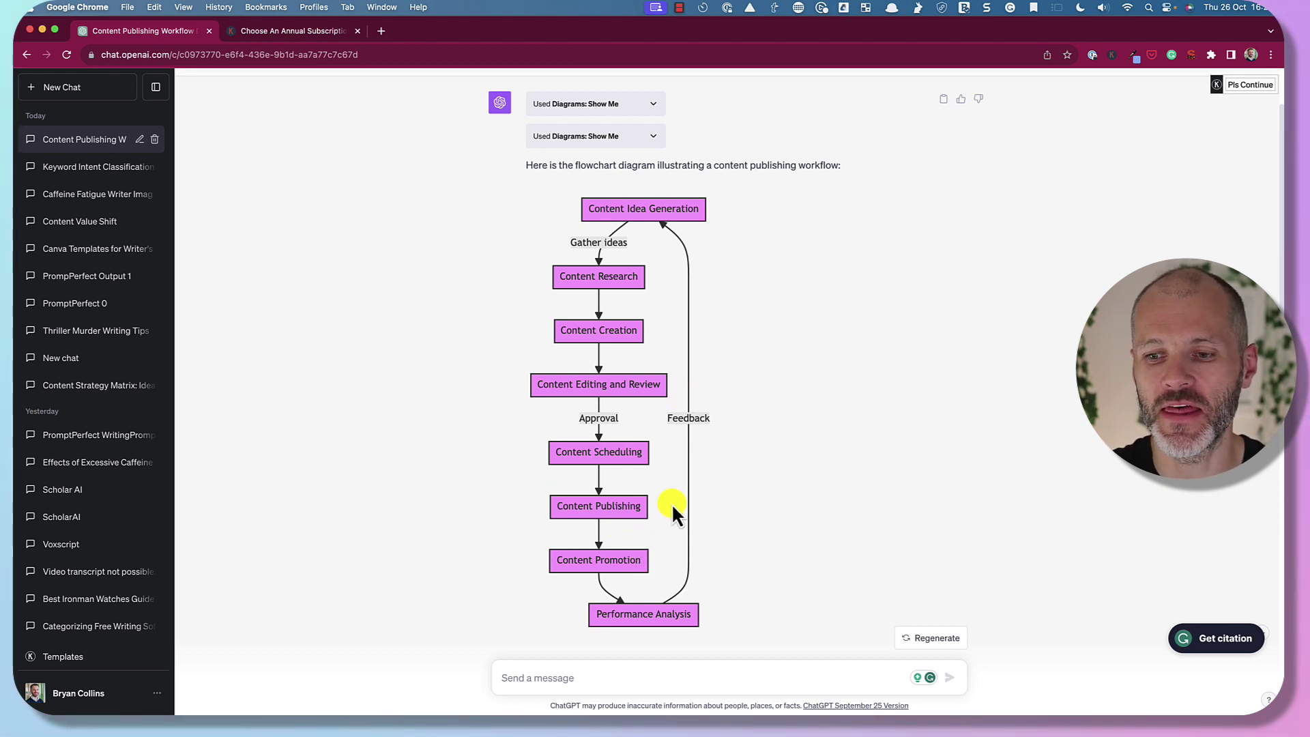
{"action": "scroll", "coordinate": [672, 502], "scroll_direction": "up", "scroll_amount": 3}
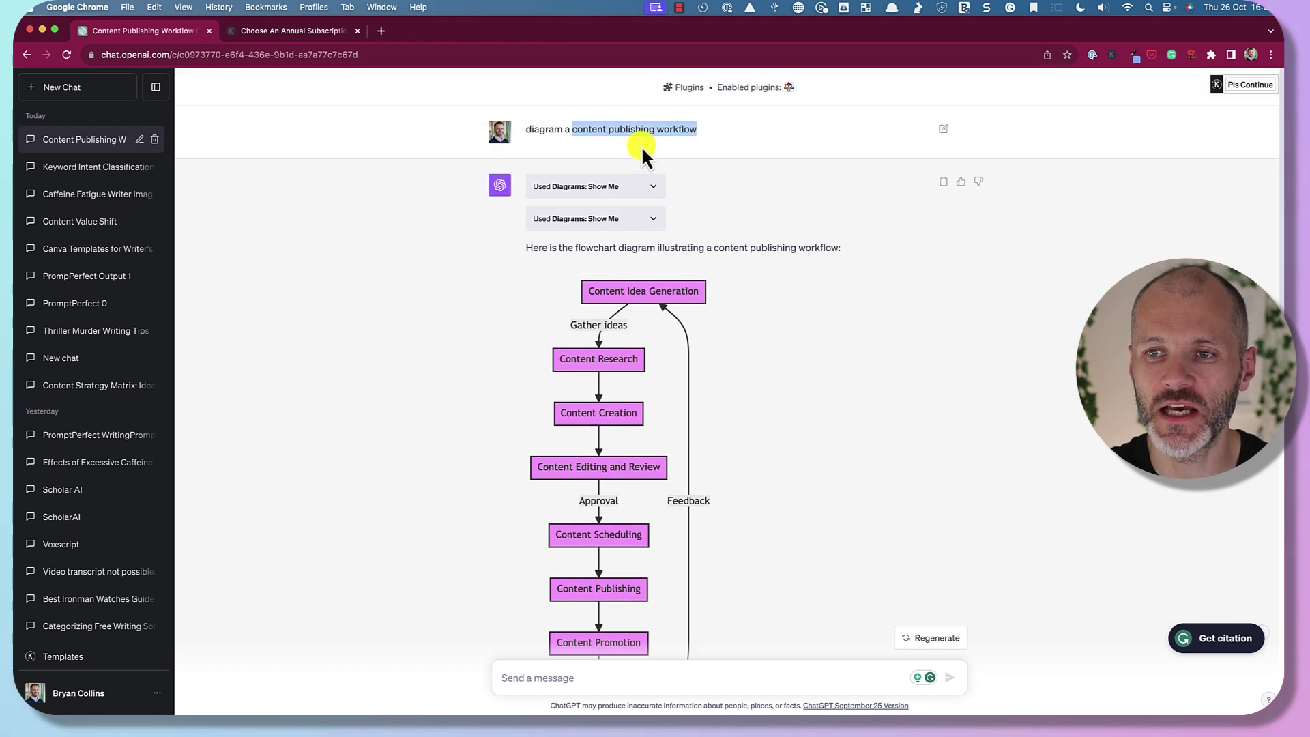
{"action": "left_click", "coordinate": [572, 129]}
{"action": "left_click_drag", "start_coordinate": [572, 129], "coordinate": [756, 139]}
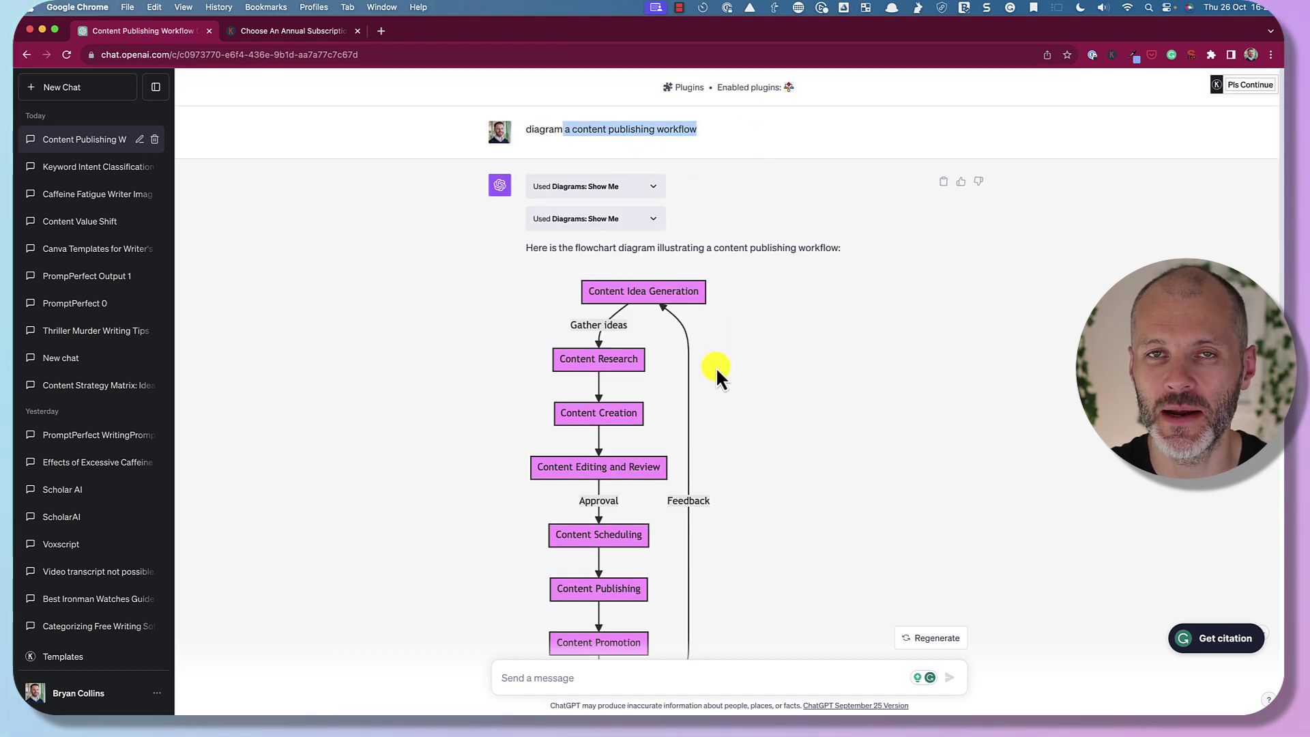
{"action": "scroll", "coordinate": [716, 383], "scroll_direction": "down", "scroll_amount": 3}
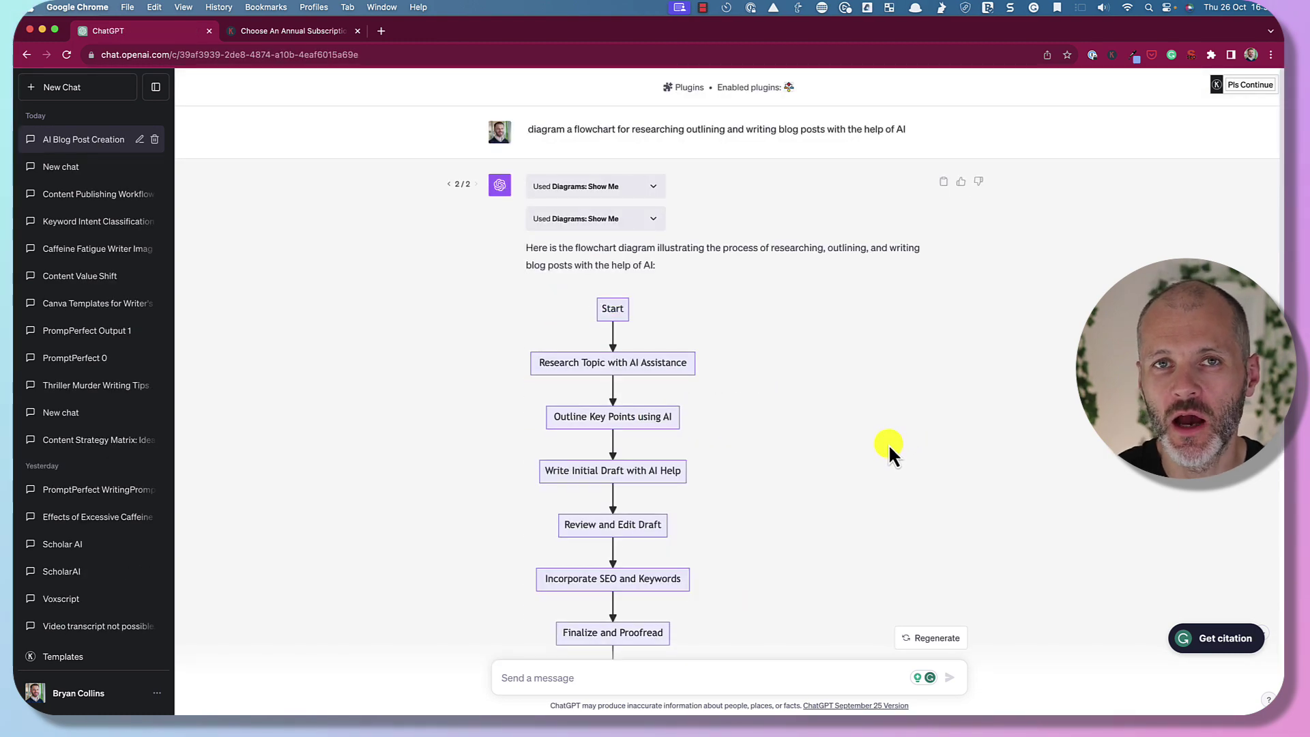
Highlight the blog-post flowchart prompt and scroll the AI blog-writing diagram from Start to End.
{"action": "left_click_drag", "start_coordinate": [557, 129], "coordinate": [657, 143]}
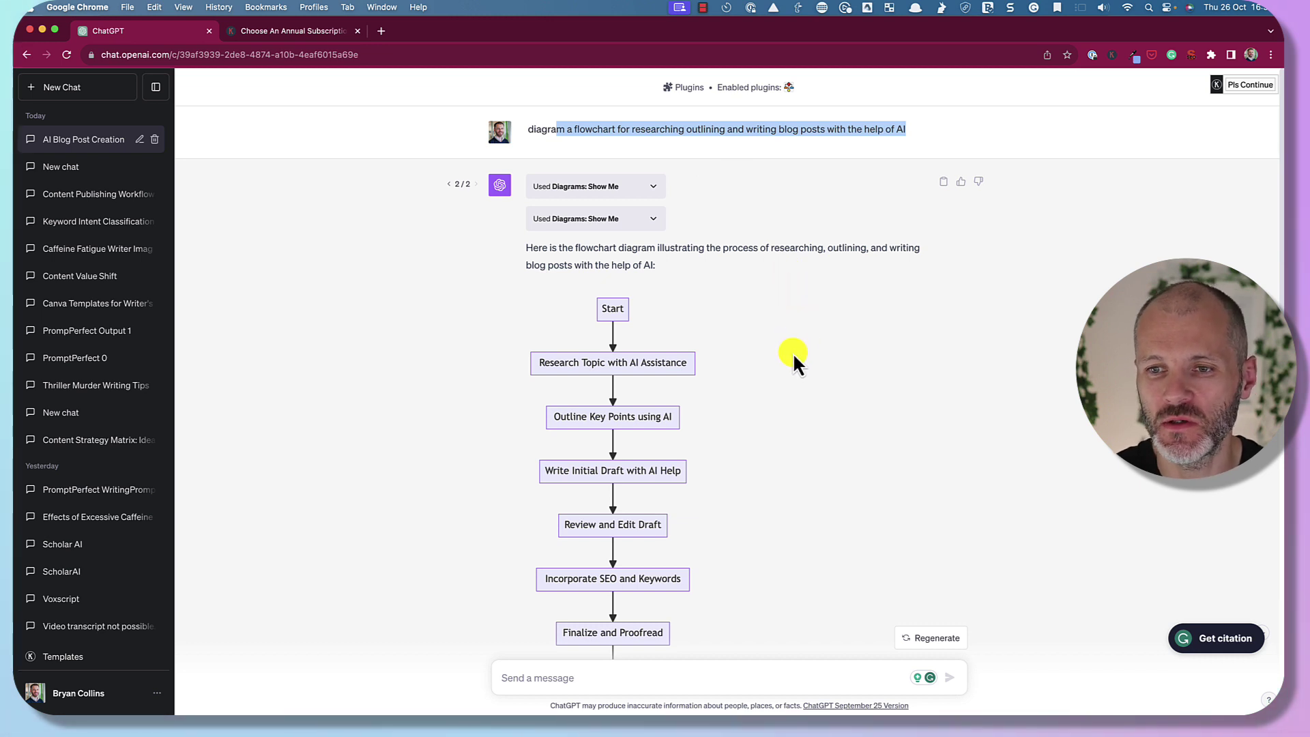
{"action": "scroll", "coordinate": [793, 352], "scroll_direction": "down", "scroll_amount": 3}
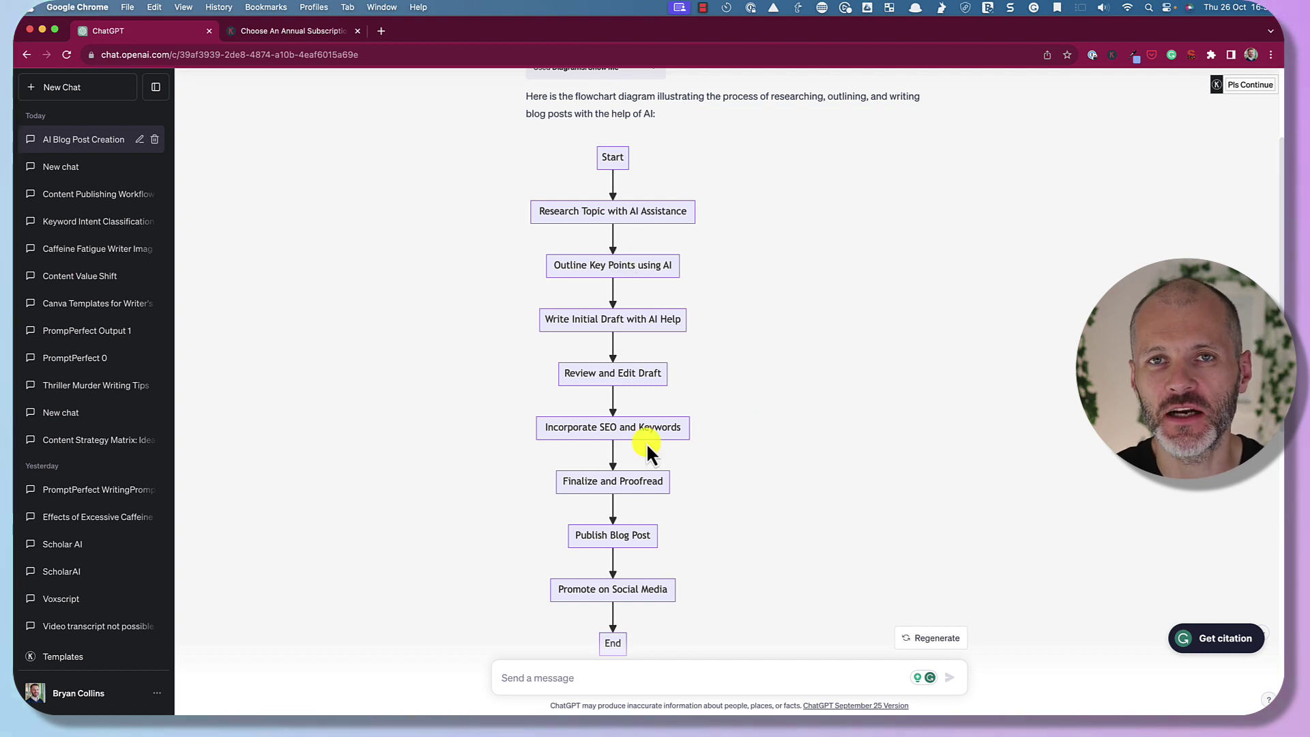
{"action": "scroll", "coordinate": [646, 443], "scroll_direction": "down", "scroll_amount": 1}
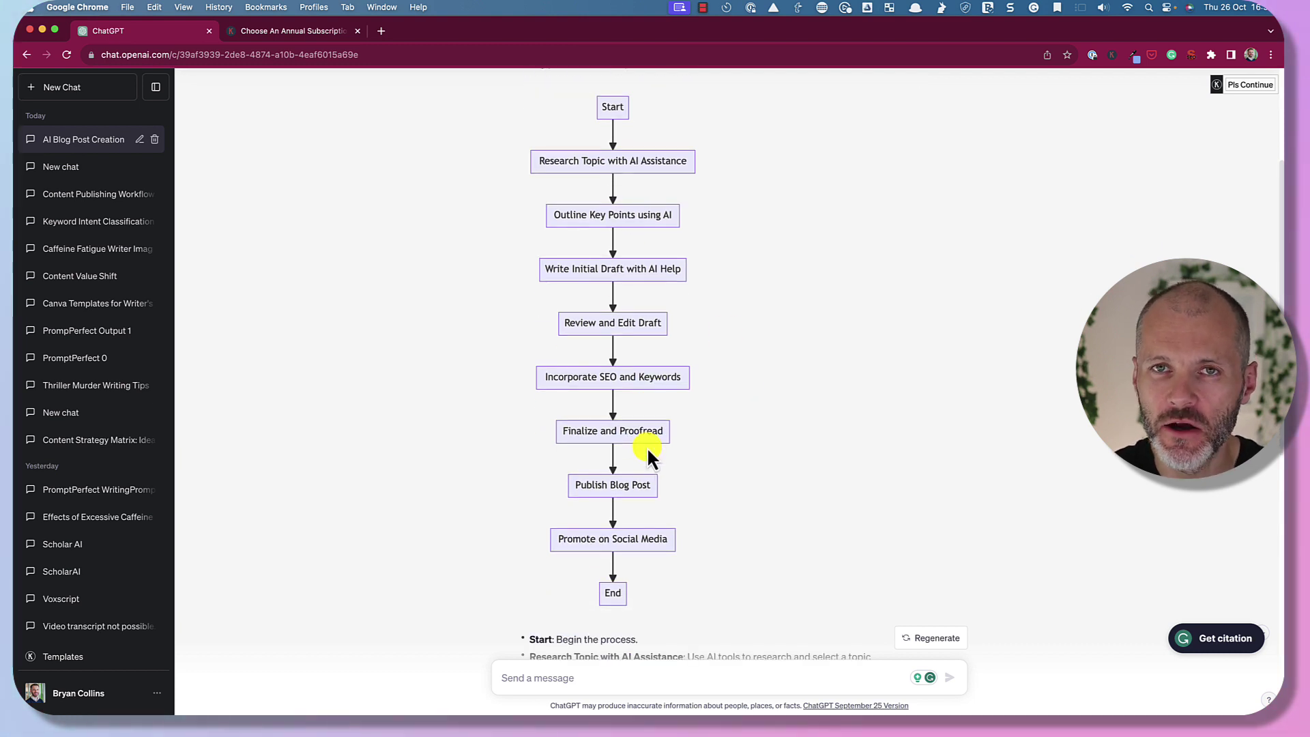
{"action": "scroll", "coordinate": [646, 452], "scroll_direction": "down", "scroll_amount": 1}
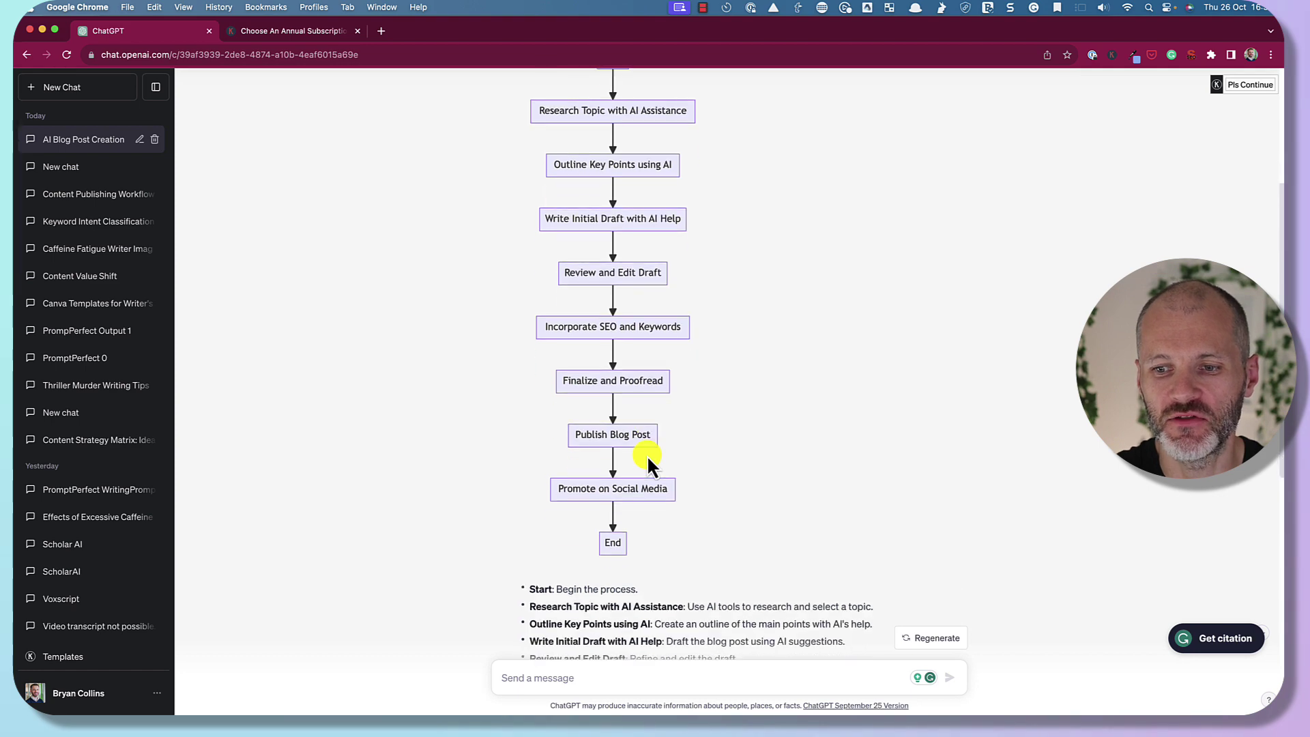
{"action": "scroll", "coordinate": [702, 456], "scroll_direction": "down", "scroll_amount": 5}
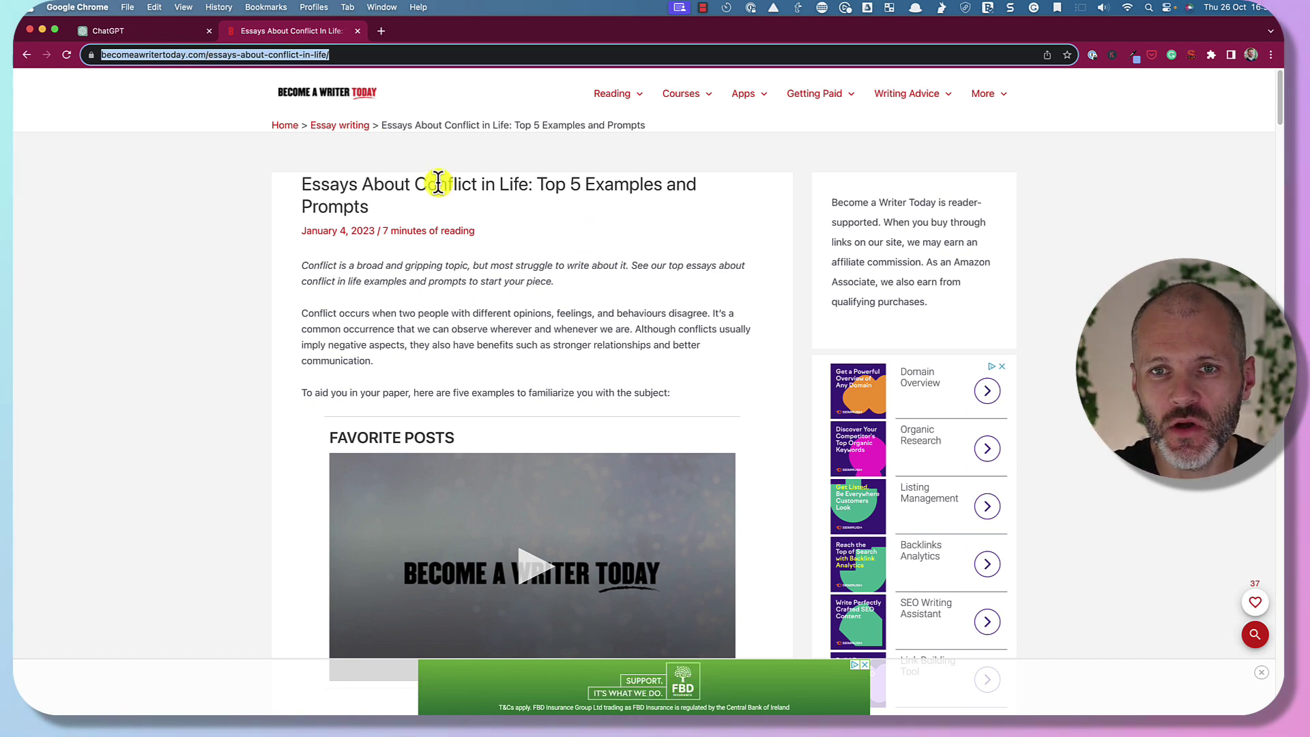
Select the conflict-essays article URL, then close its tab to return to the WebPilot chat.
{"action": "left_click", "coordinate": [344, 56]}
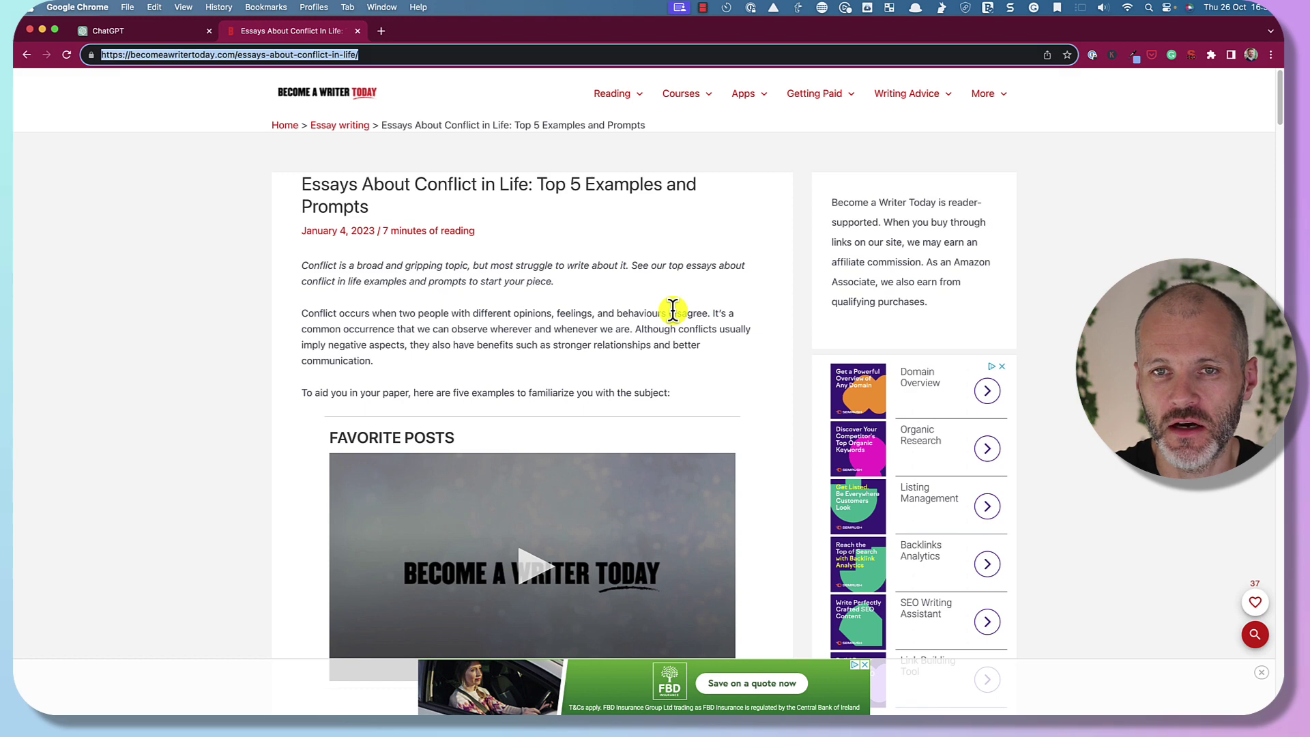
{"action": "key", "text": "super+w"}
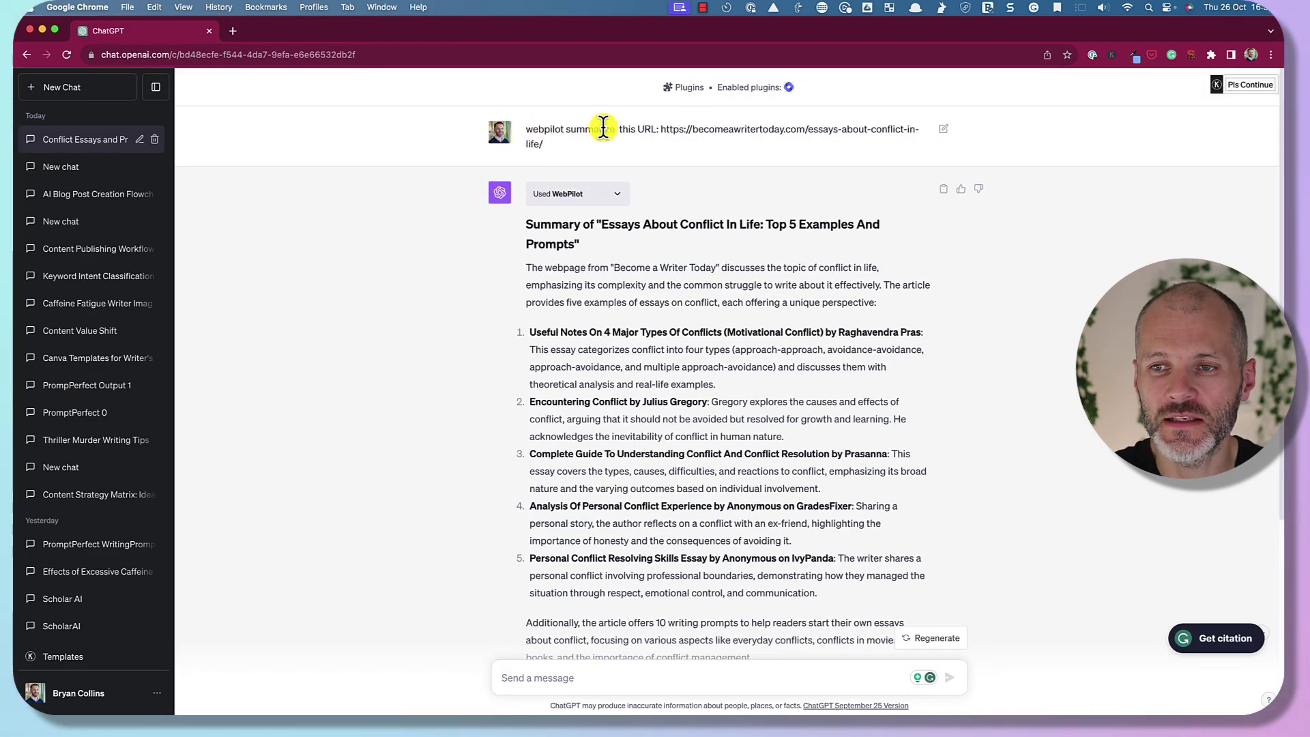
Highlight and scroll through WebPilot's summary of the conflict essays article.
{"action": "left_click_drag", "start_coordinate": [661, 129], "coordinate": [663, 145]}
{"action": "scroll", "coordinate": [666, 266], "scroll_direction": "down", "scroll_amount": 2}
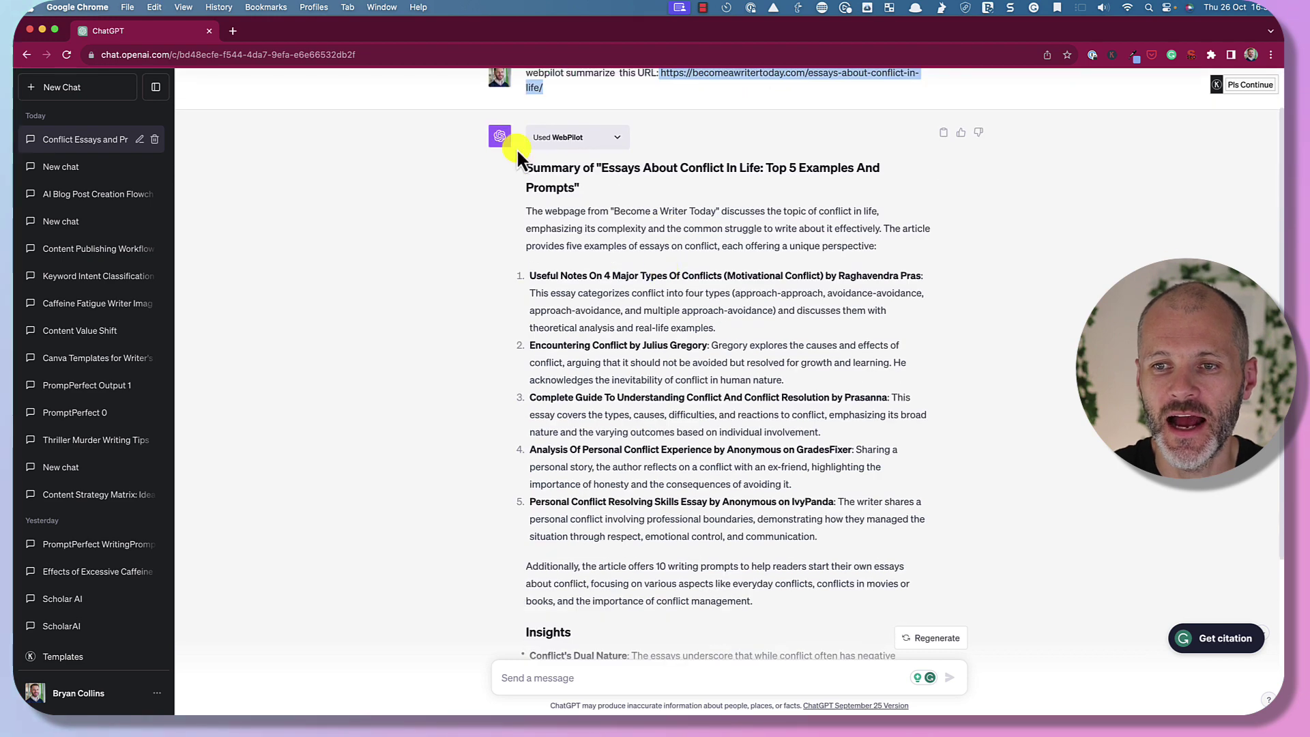
{"action": "left_click_drag", "start_coordinate": [517, 153], "coordinate": [682, 482]}
{"action": "scroll", "coordinate": [702, 506], "scroll_direction": "down", "scroll_amount": 3}
{"action": "scroll", "coordinate": [707, 507], "scroll_direction": "down", "scroll_amount": 3}
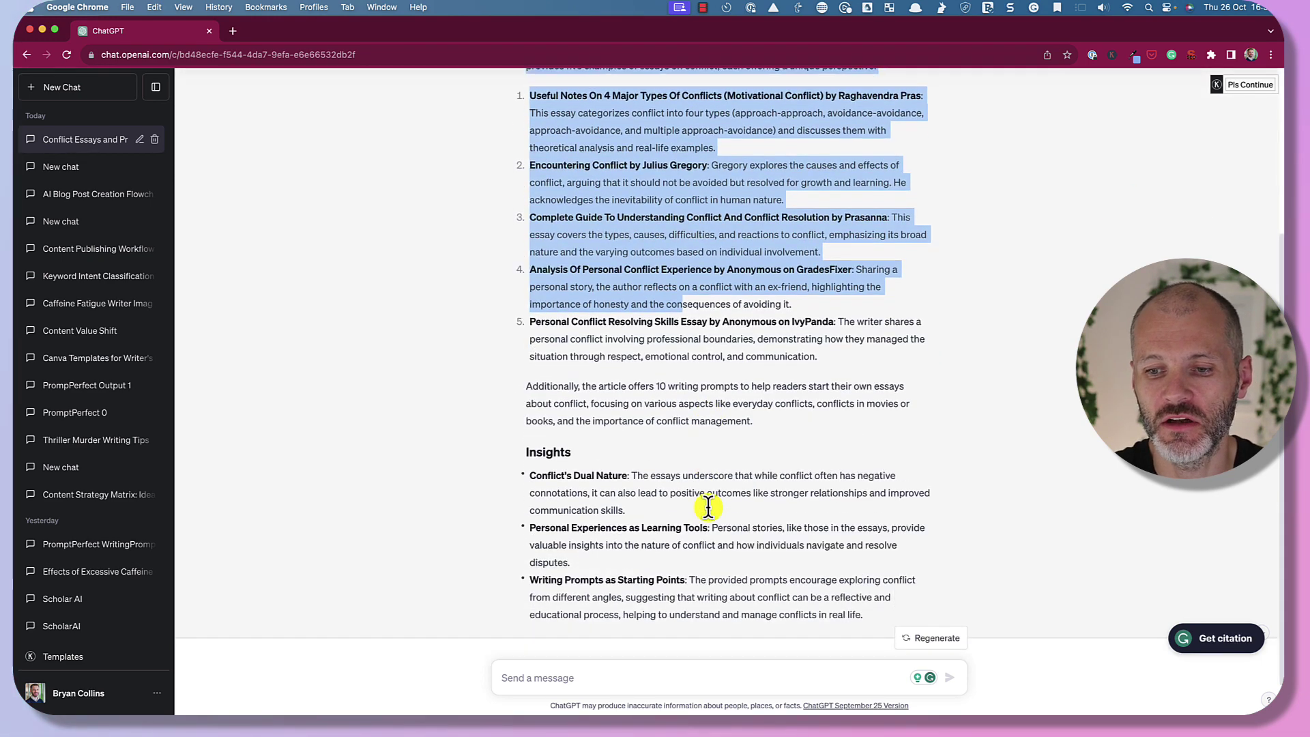
{"action": "scroll", "coordinate": [709, 506], "scroll_direction": "down", "scroll_amount": 1}
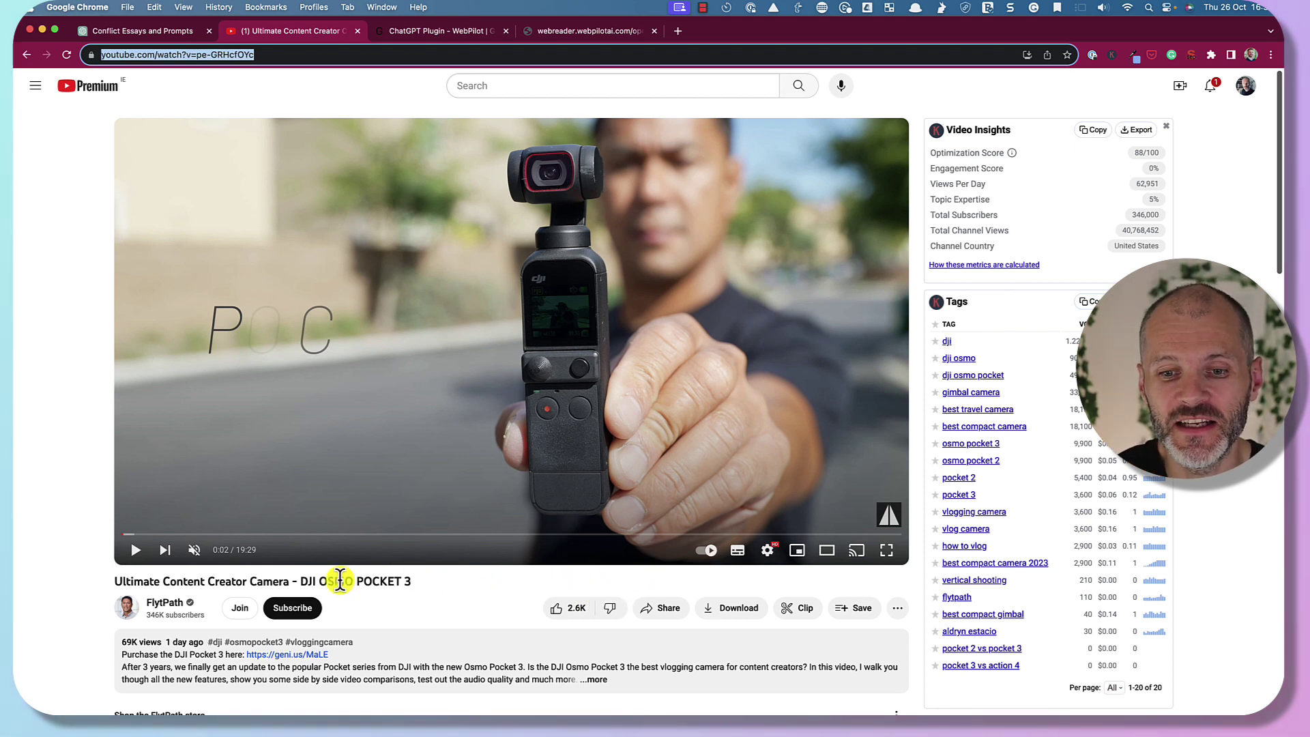
Return to the DJI Osmo Pocket 3 video chat and highlight the request and summary opening.
{"action": "left_click", "coordinate": [177, 32]}
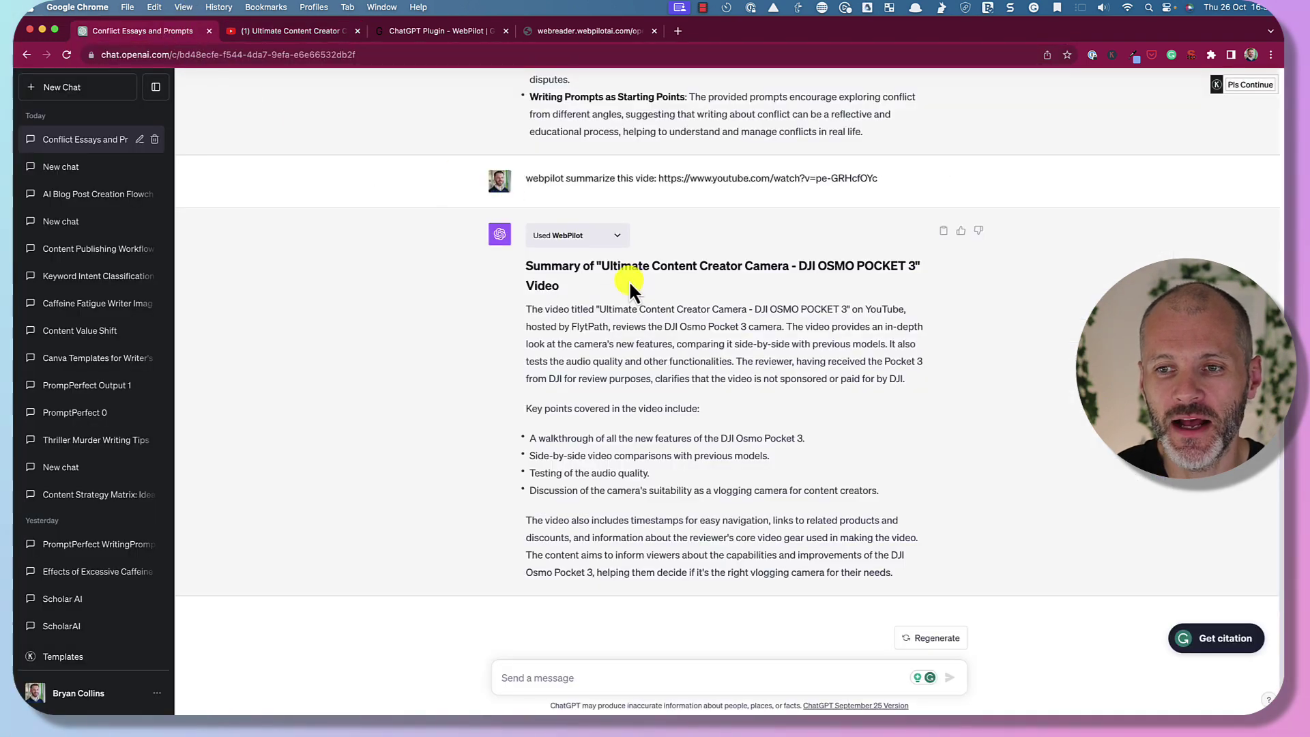
{"action": "left_click_drag", "start_coordinate": [576, 178], "coordinate": [717, 186]}
{"action": "left_click_drag", "start_coordinate": [513, 289], "coordinate": [613, 367]}
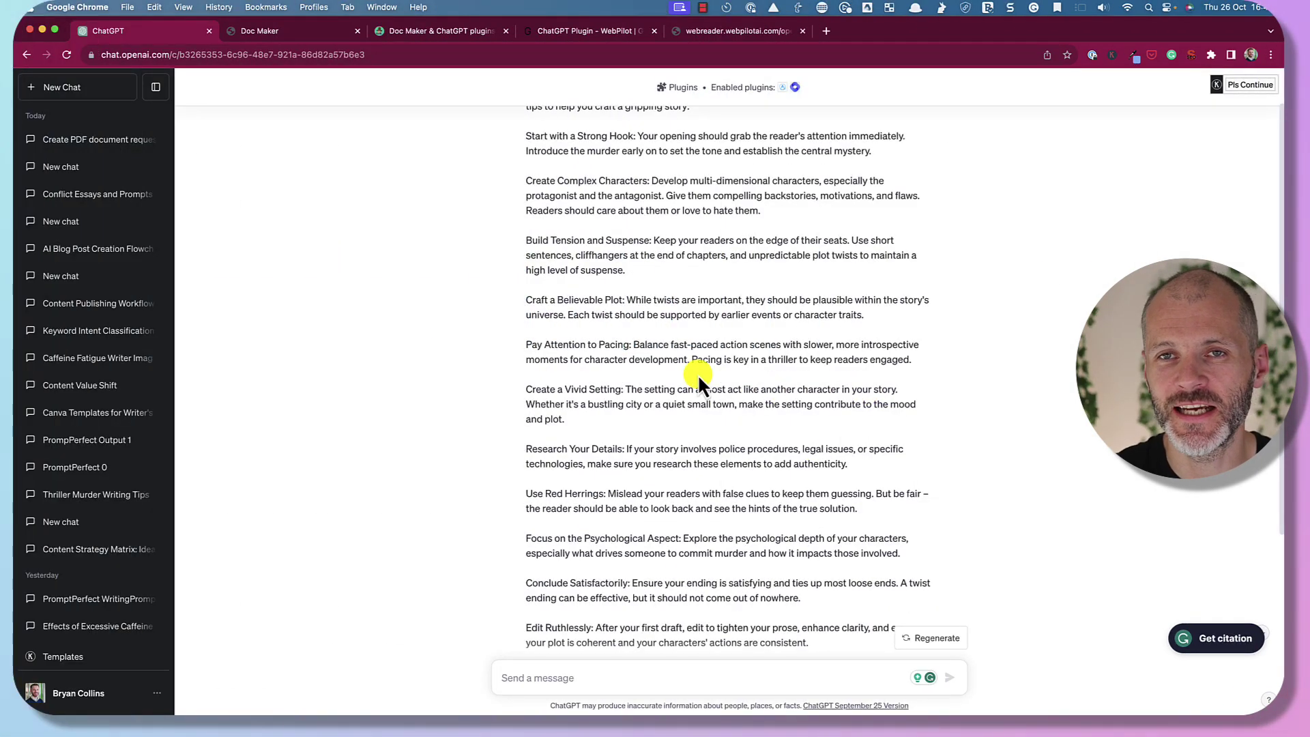
Highlight the thriller tips and Doc Maker PDF reply, then view 'Writing a Thriller About a Murder'.
{"action": "scroll", "coordinate": [698, 370], "scroll_direction": "up", "scroll_amount": 2}
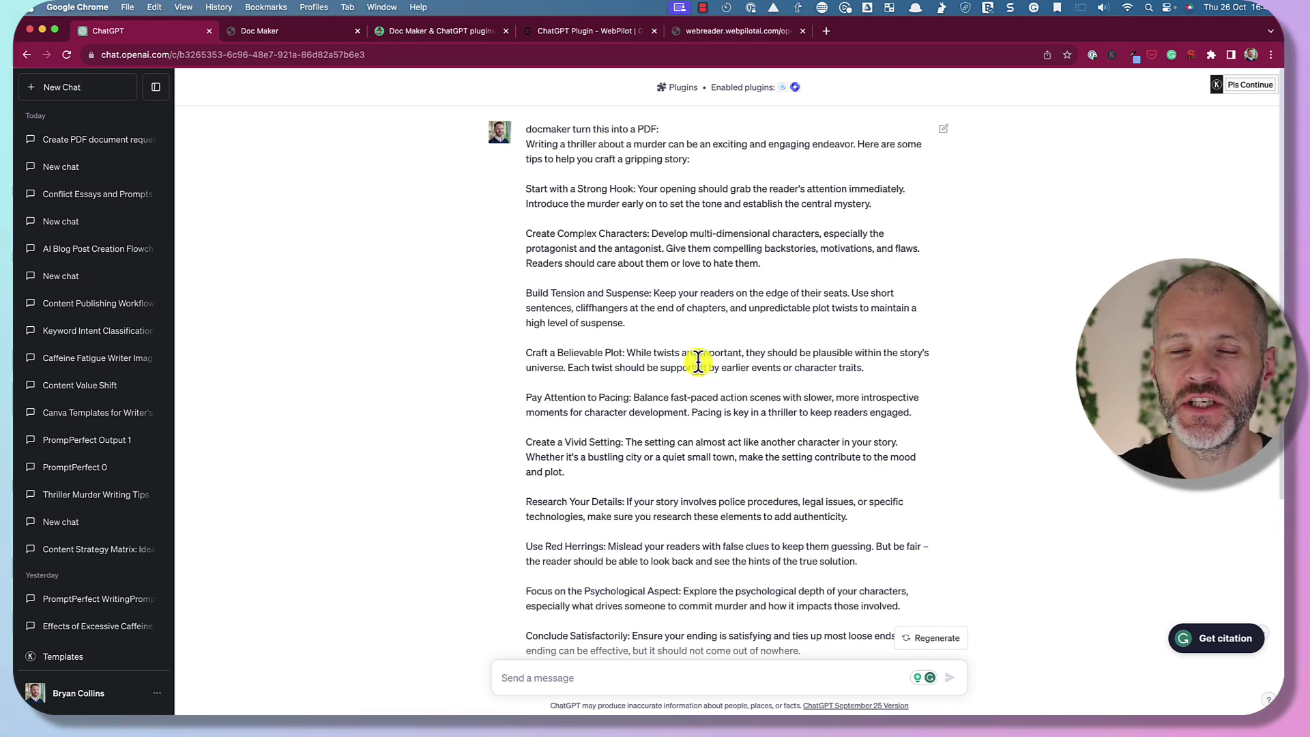
{"action": "scroll", "coordinate": [696, 372], "scroll_direction": "down", "scroll_amount": 1}
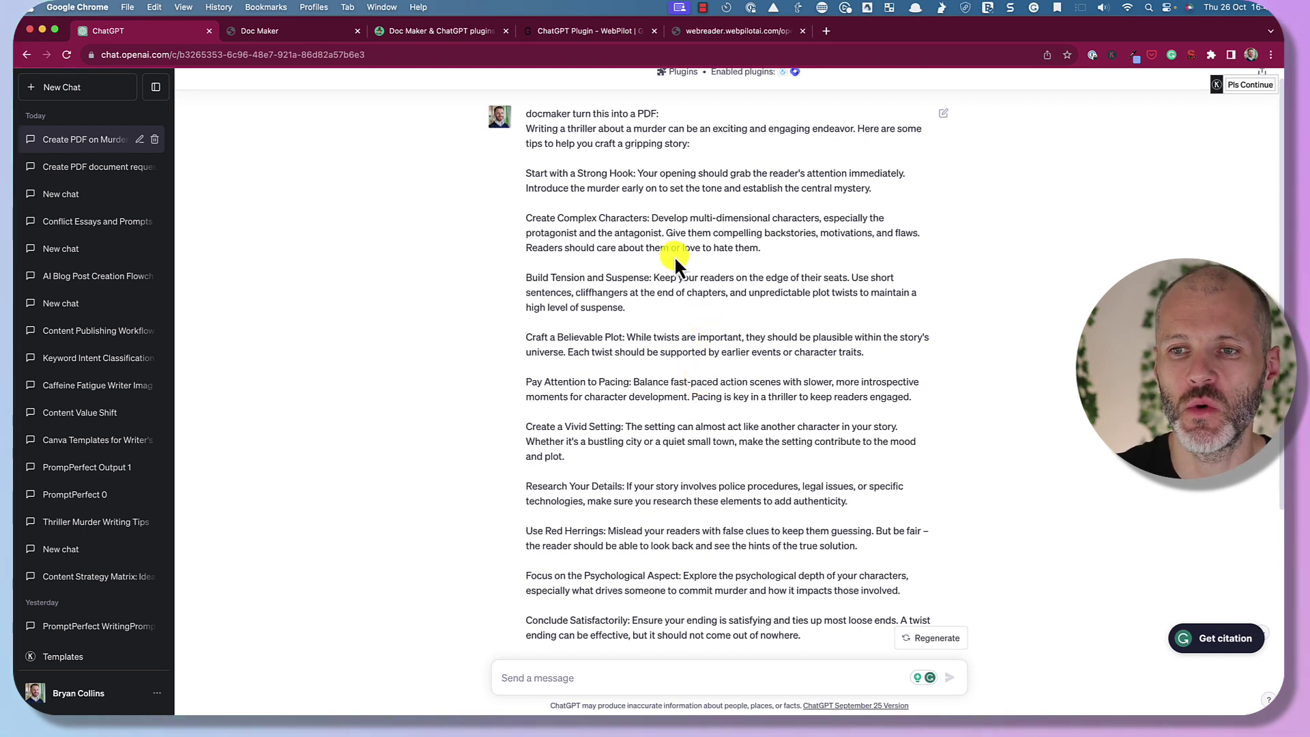
{"action": "scroll", "coordinate": [674, 255], "scroll_direction": "up", "scroll_amount": 1}
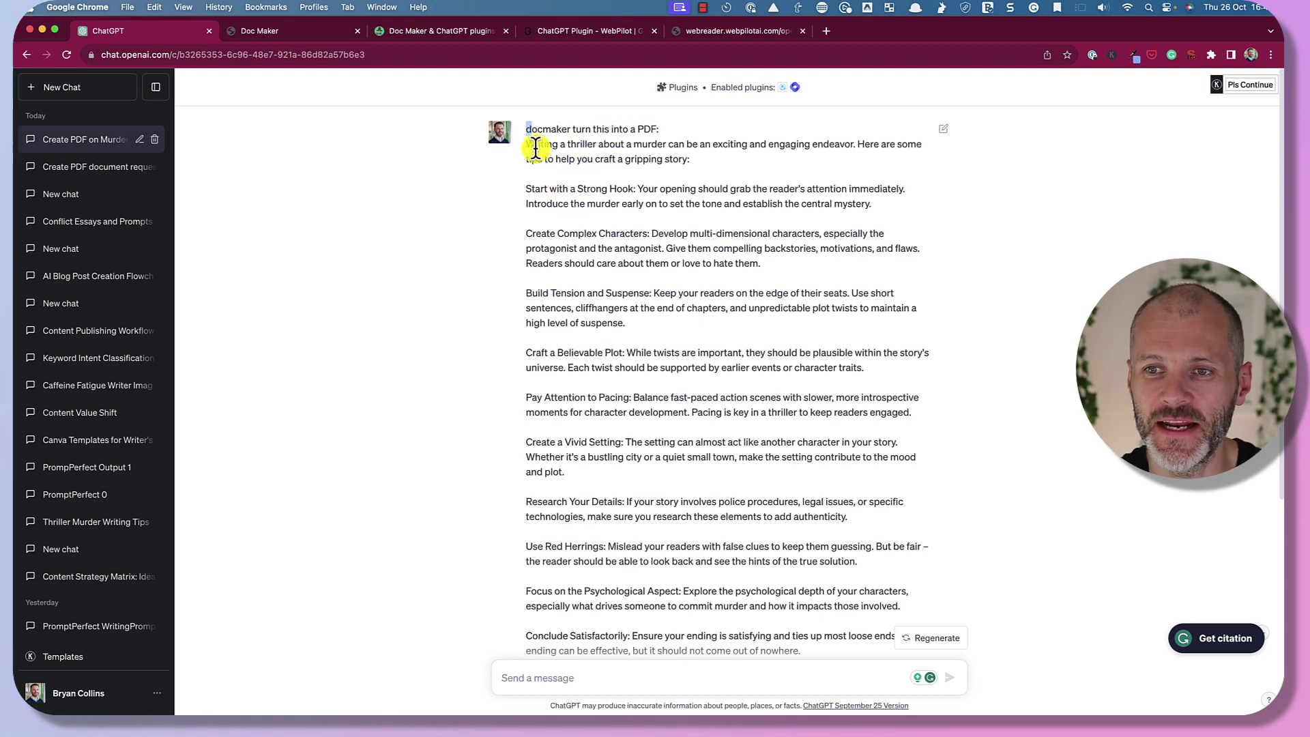
{"action": "left_click_drag", "start_coordinate": [536, 148], "coordinate": [730, 481]}
{"action": "scroll", "coordinate": [771, 511], "scroll_direction": "down", "scroll_amount": 3}
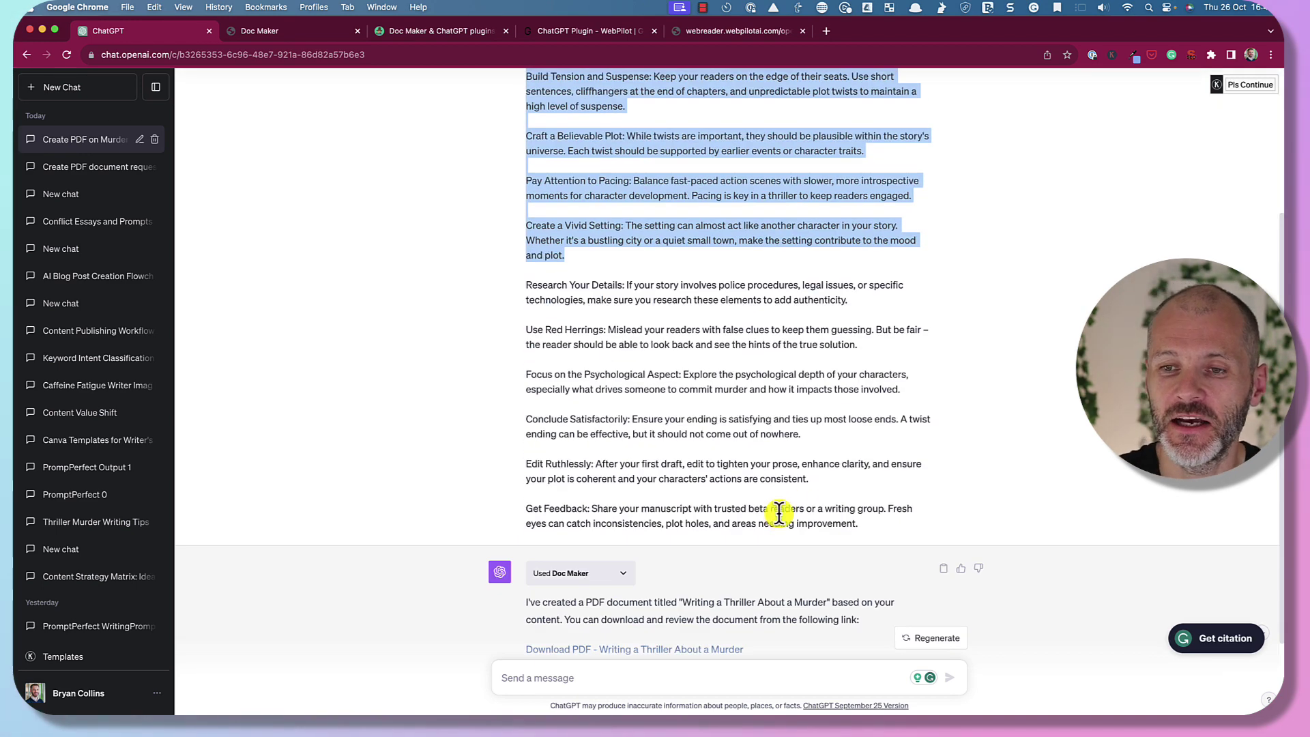
{"action": "key", "text": "ctrl+Tab"}
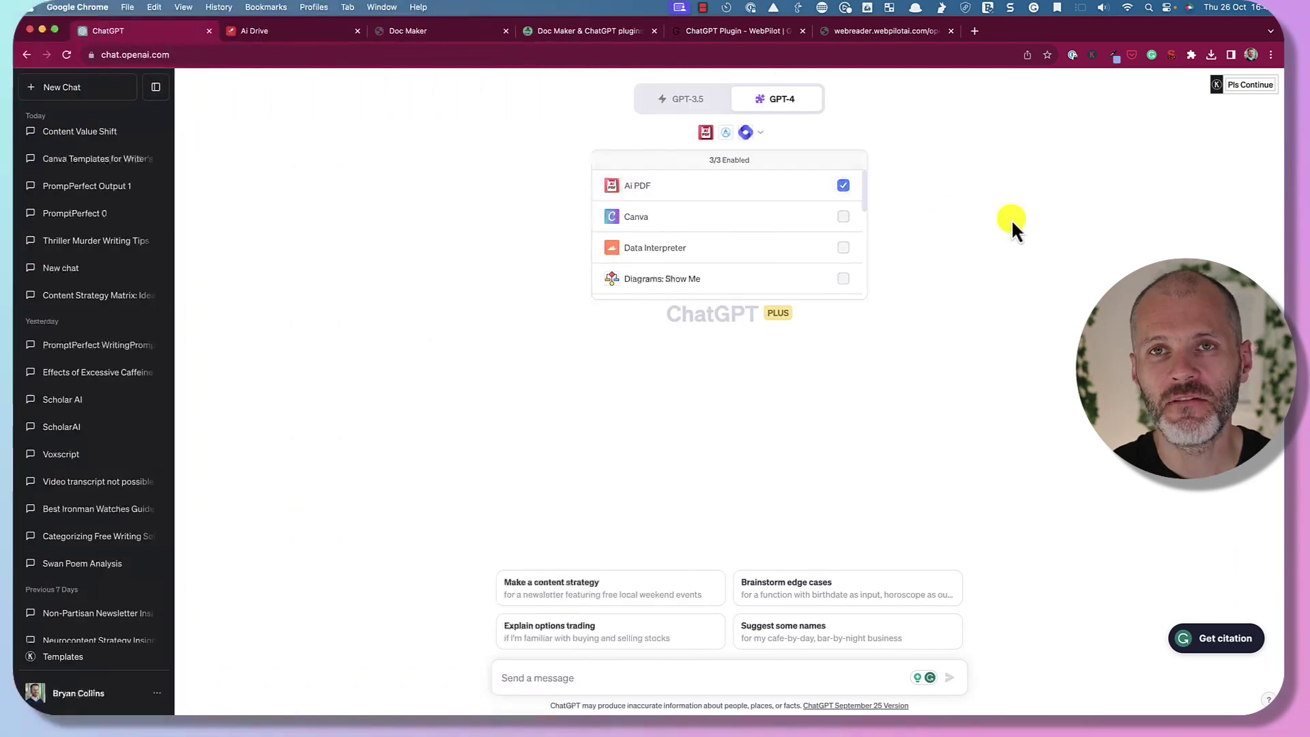
Close the plugin dropdown on the empty GPT-4 new chat.
{"action": "left_click", "coordinate": [1013, 219]}
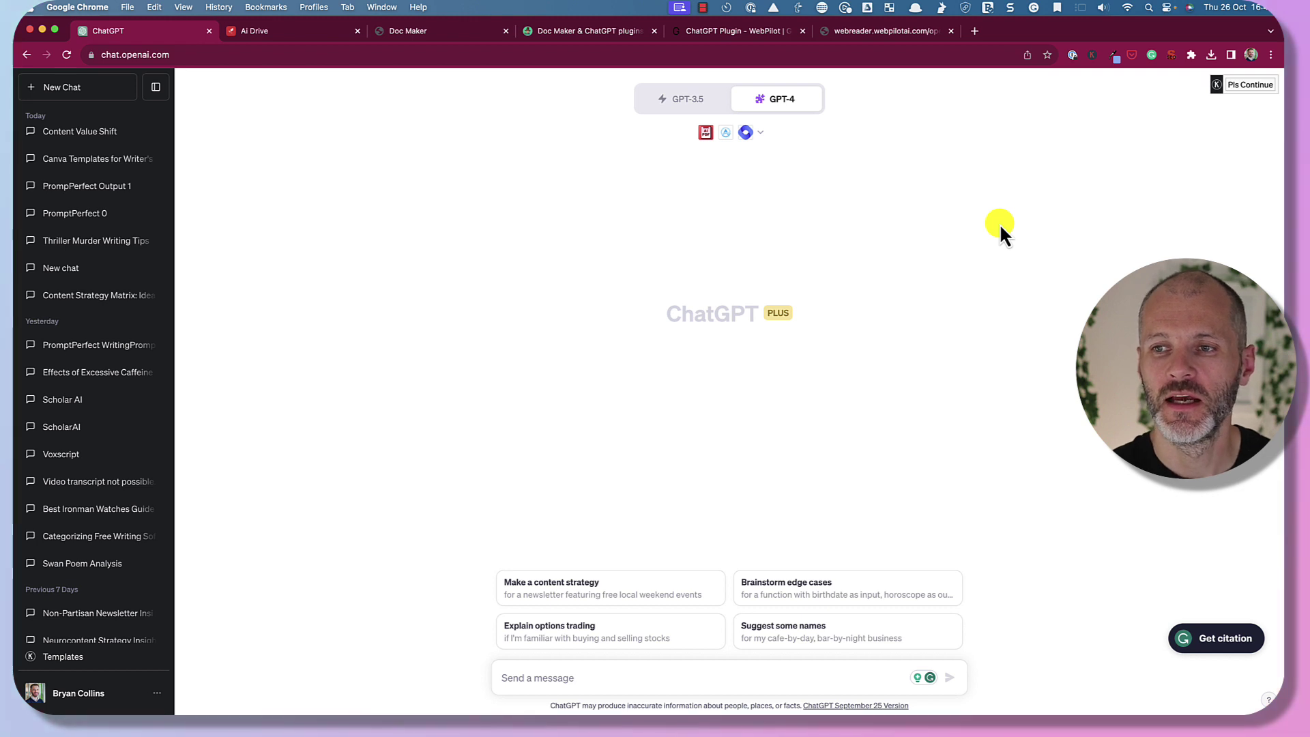
Confirm the Ai PDF plugin is enabled, then highlight the summary from its title through the UN's Response point.
{"action": "left_click", "coordinate": [756, 149]}
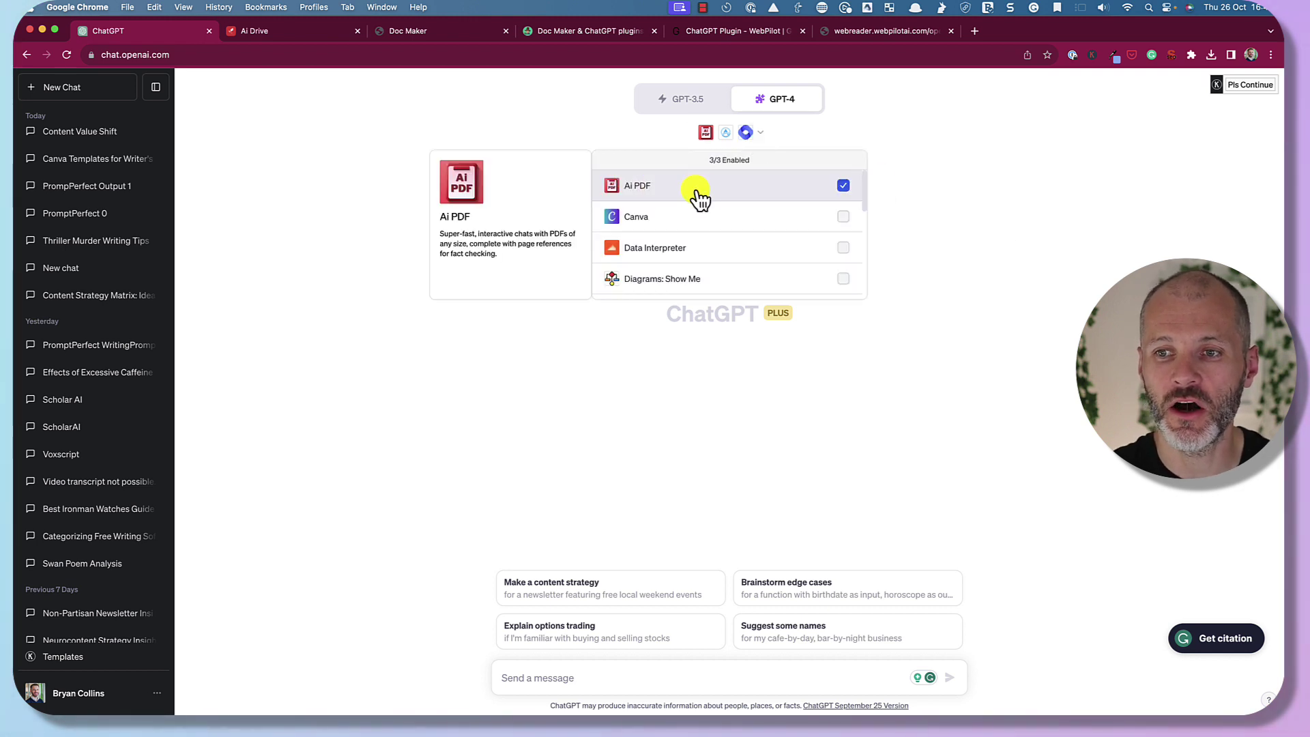
{"action": "left_click", "coordinate": [992, 157]}
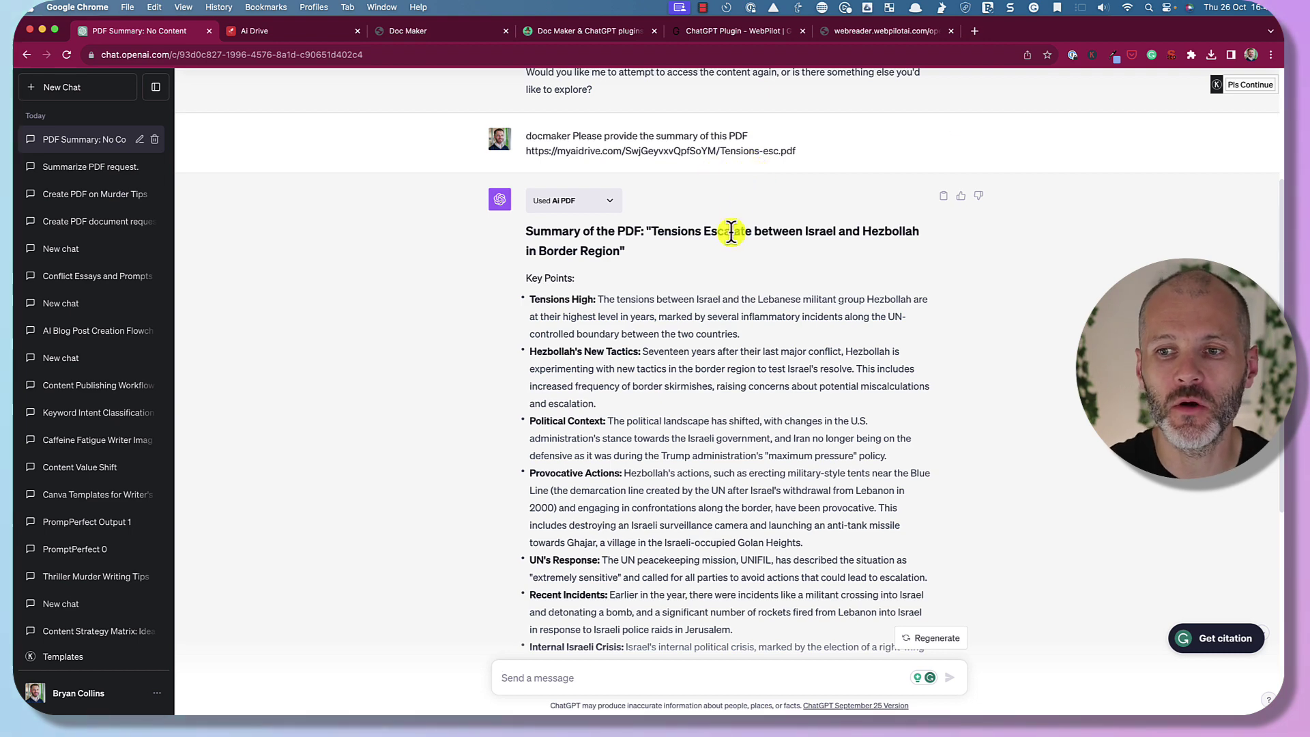
{"action": "scroll", "coordinate": [703, 295], "scroll_direction": "down", "scroll_amount": 3}
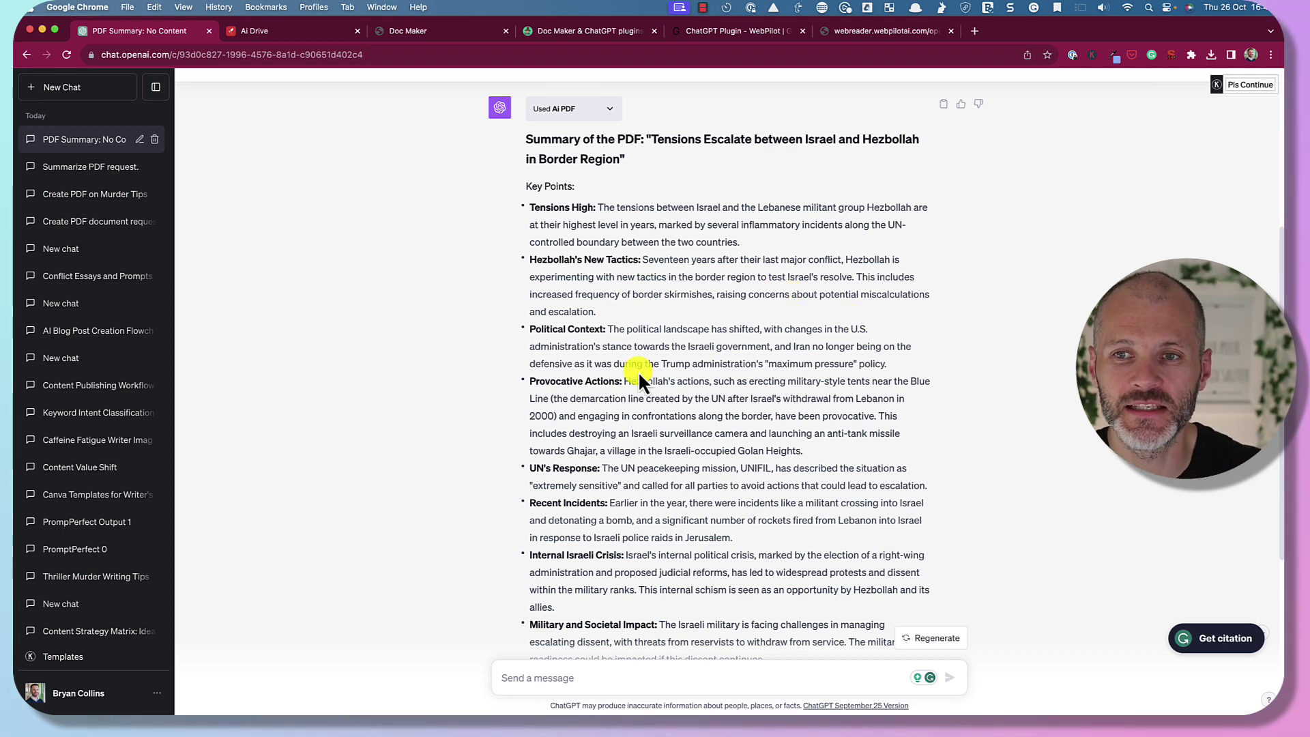
{"action": "left_click_drag", "start_coordinate": [525, 139], "coordinate": [778, 486]}
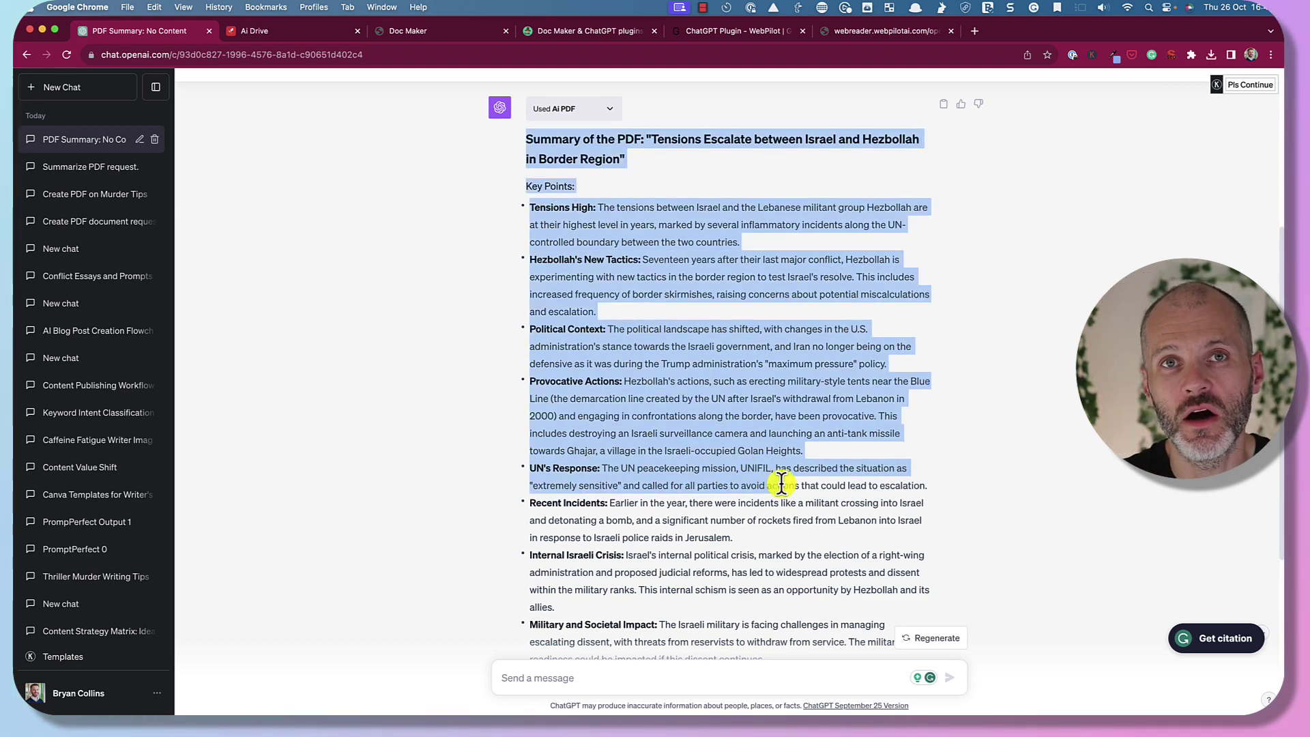
{"action": "scroll", "coordinate": [809, 515], "scroll_direction": "down", "scroll_amount": 2}
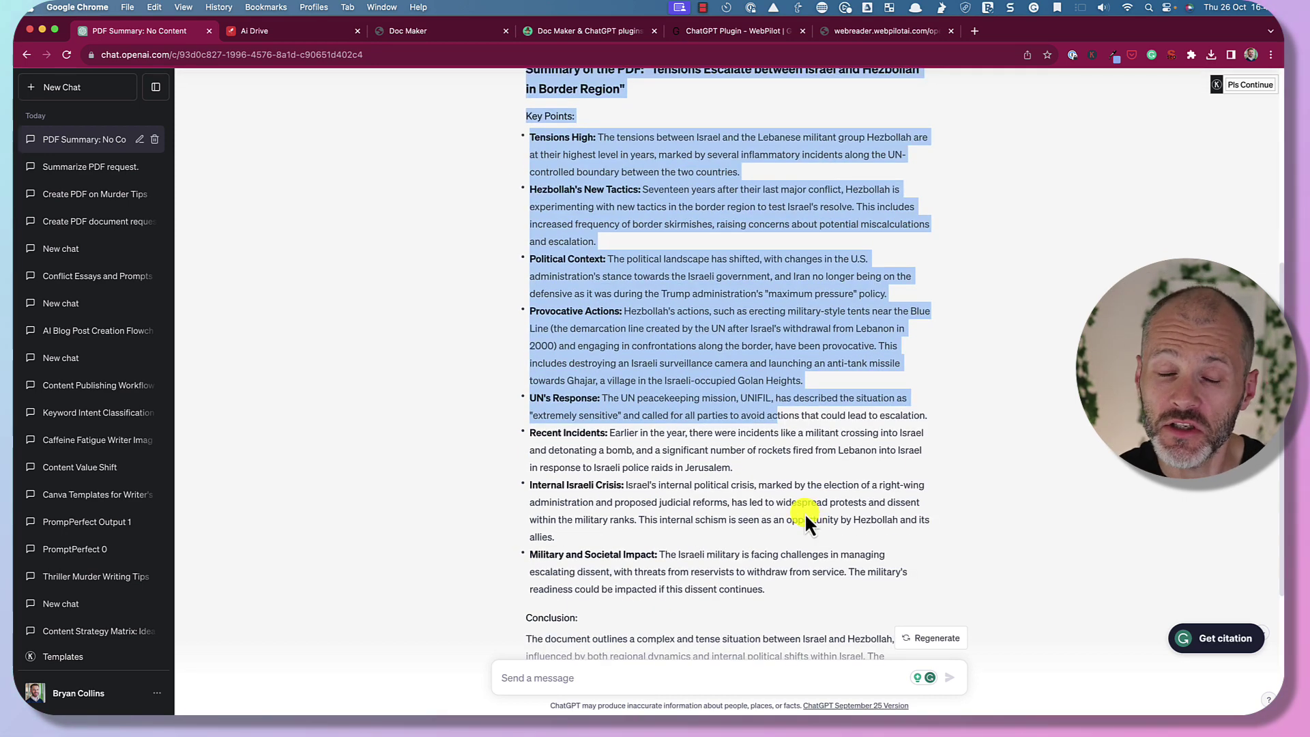